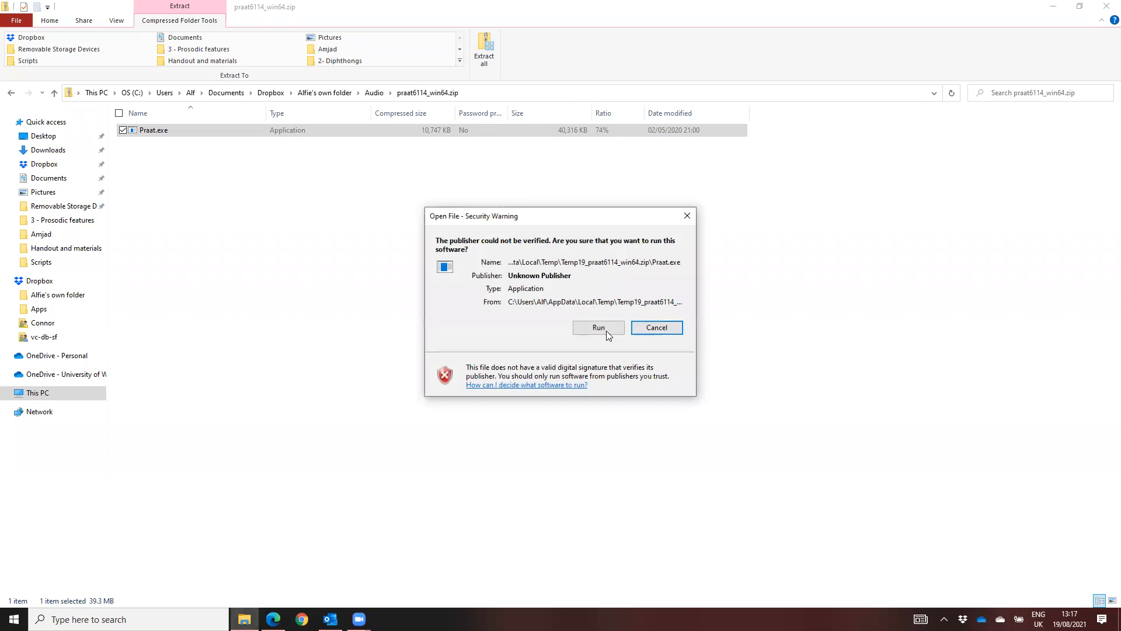
# Run Praat.exe from the zip archive and load the SPAN330 Week 4 MP3 recording from the Desktop.
pyautogui.click(598, 327)
pyautogui.click(337, 64)
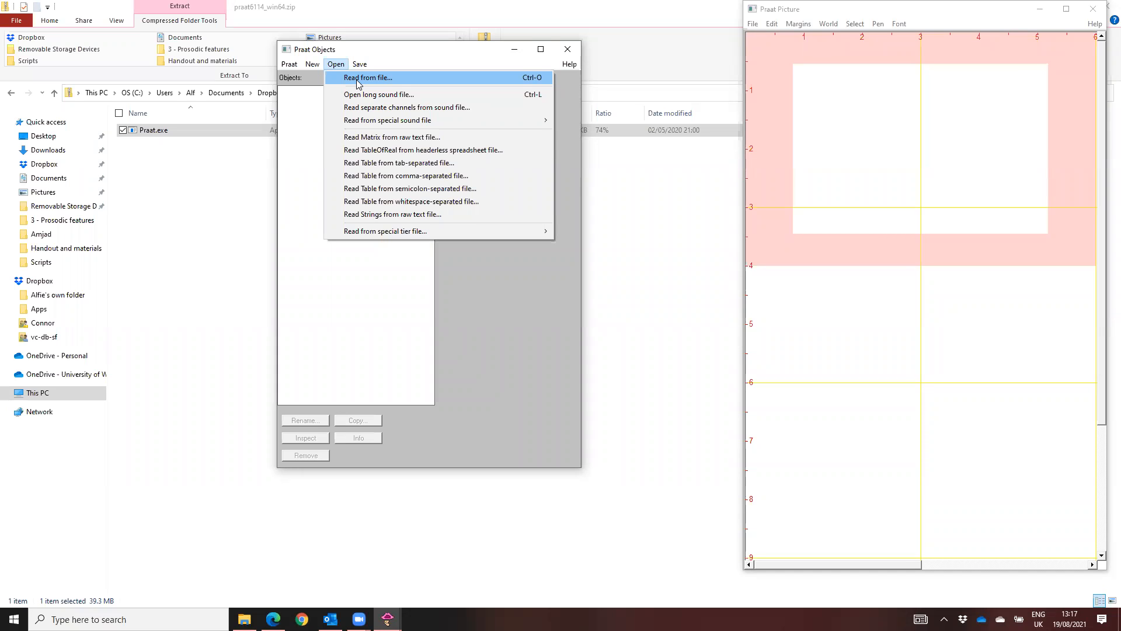
pyautogui.click(358, 82)
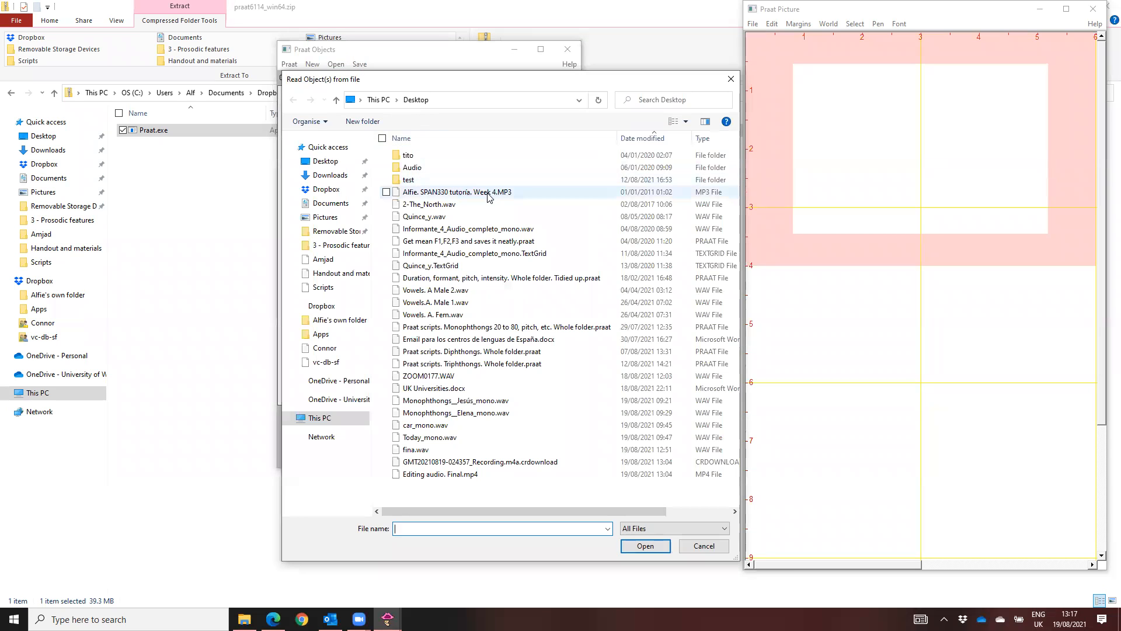
pyautogui.click(489, 195)
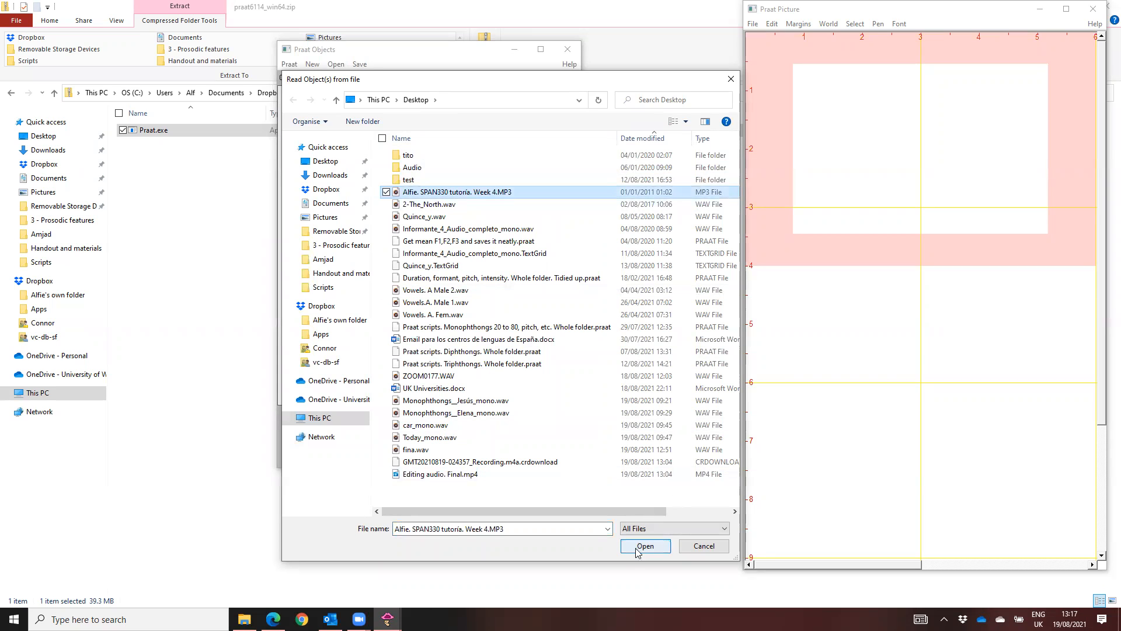
pyautogui.press('Return')
# Check the stereo recording's waveform, and convert the sound to mono and open the mono version for viewing and editing.
pyautogui.click(489, 97)
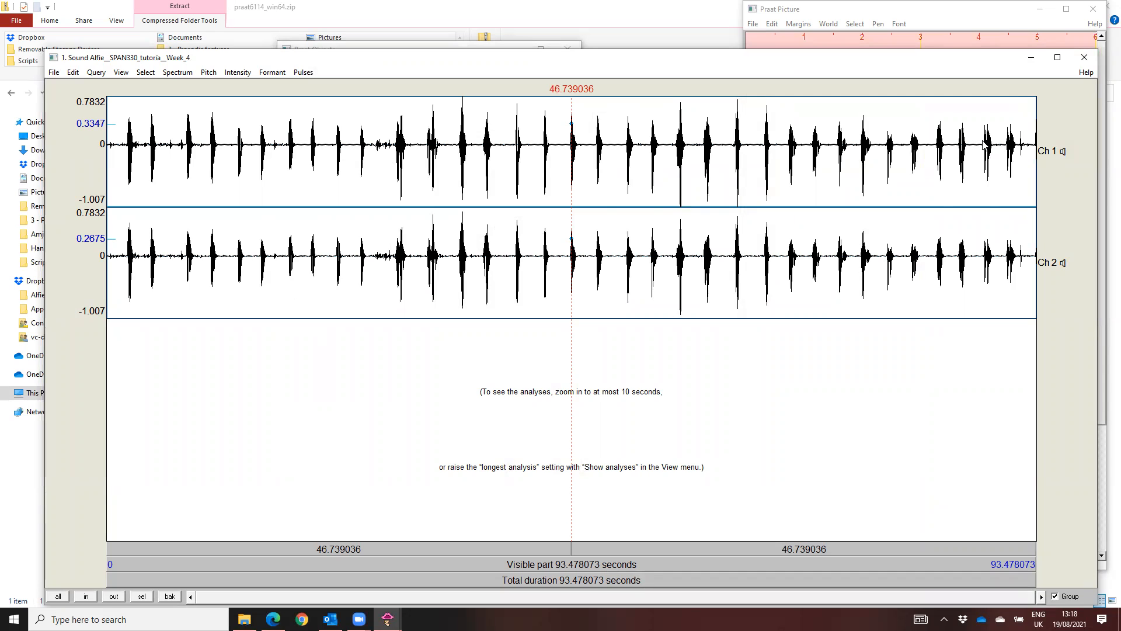
pyautogui.click(1080, 63)
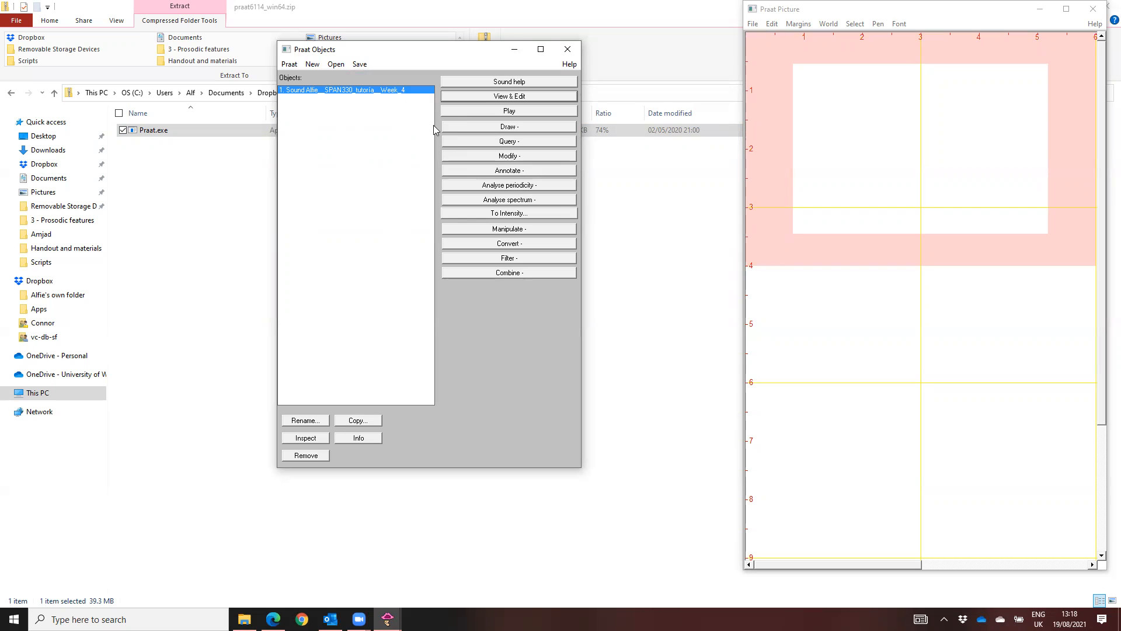
pyautogui.click(534, 245)
pyautogui.click(516, 257)
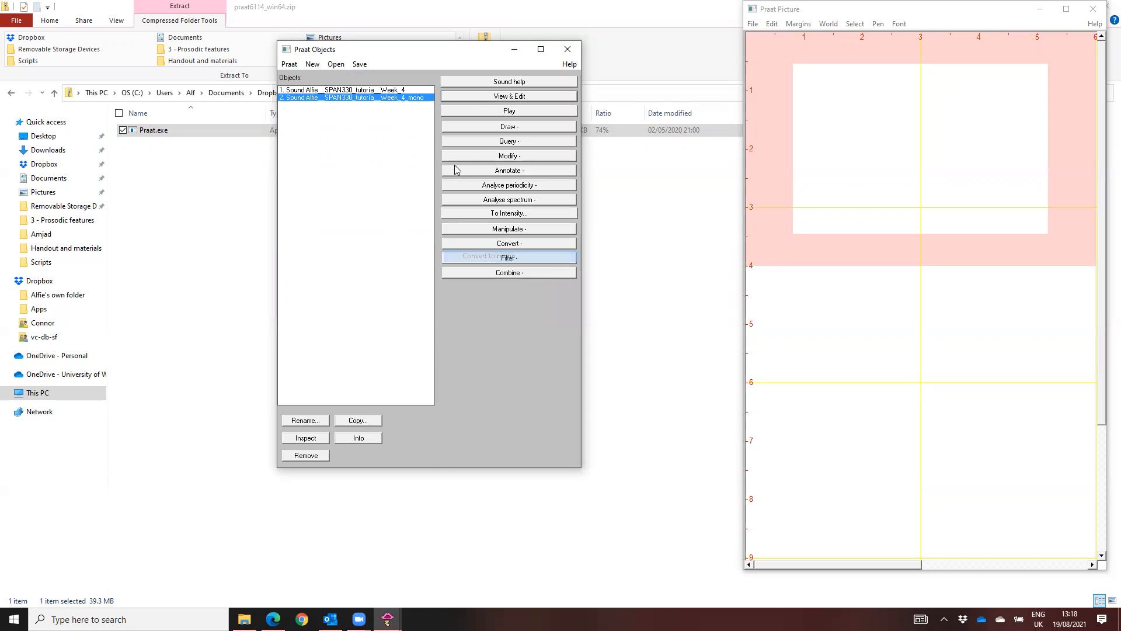
pyautogui.click(493, 97)
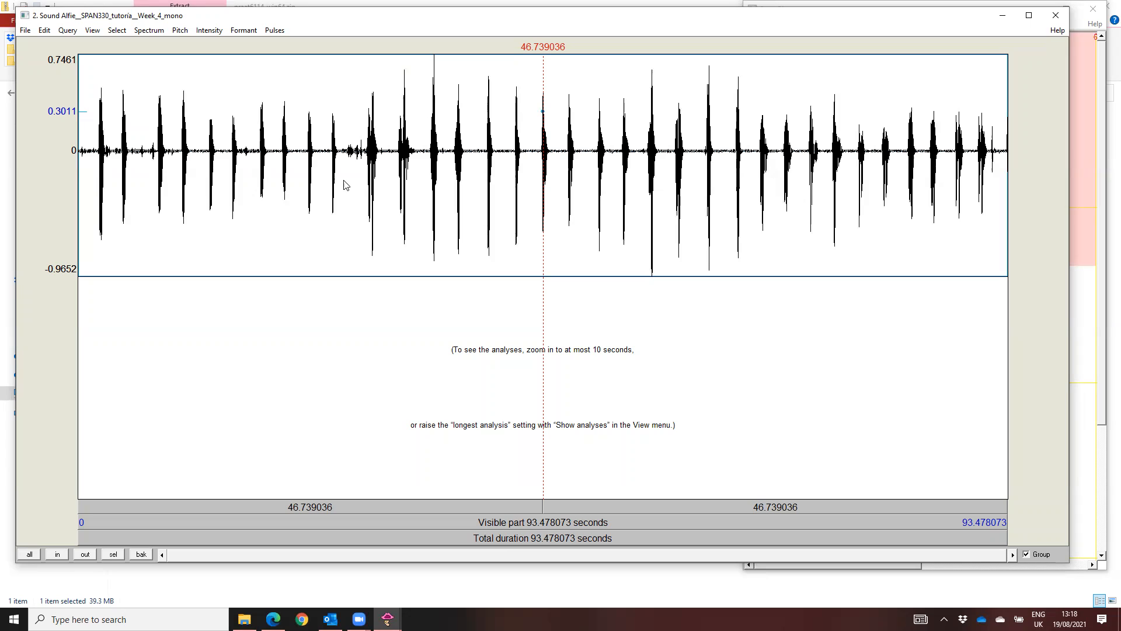
# Play the vowel between about 22 and 24 s, and zoom in to a stretch about 1.64 s long around it.
pyautogui.moveTo(319, 170); pyautogui.dragTo(294, 170)
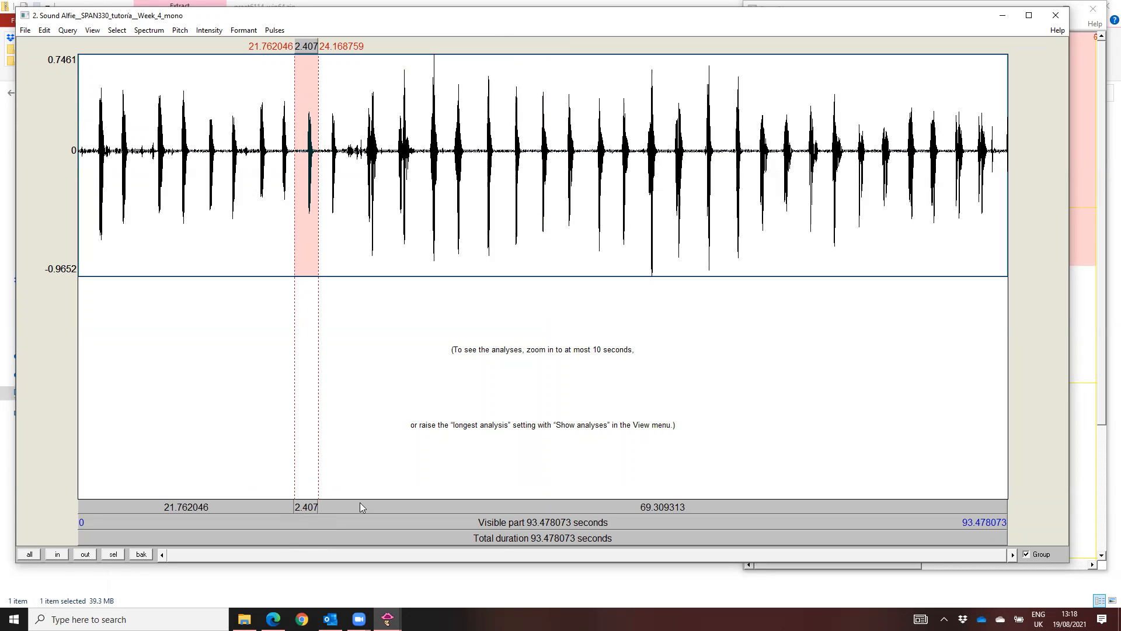
pyautogui.click(309, 510)
pyautogui.moveTo(302, 211); pyautogui.dragTo(318, 214)
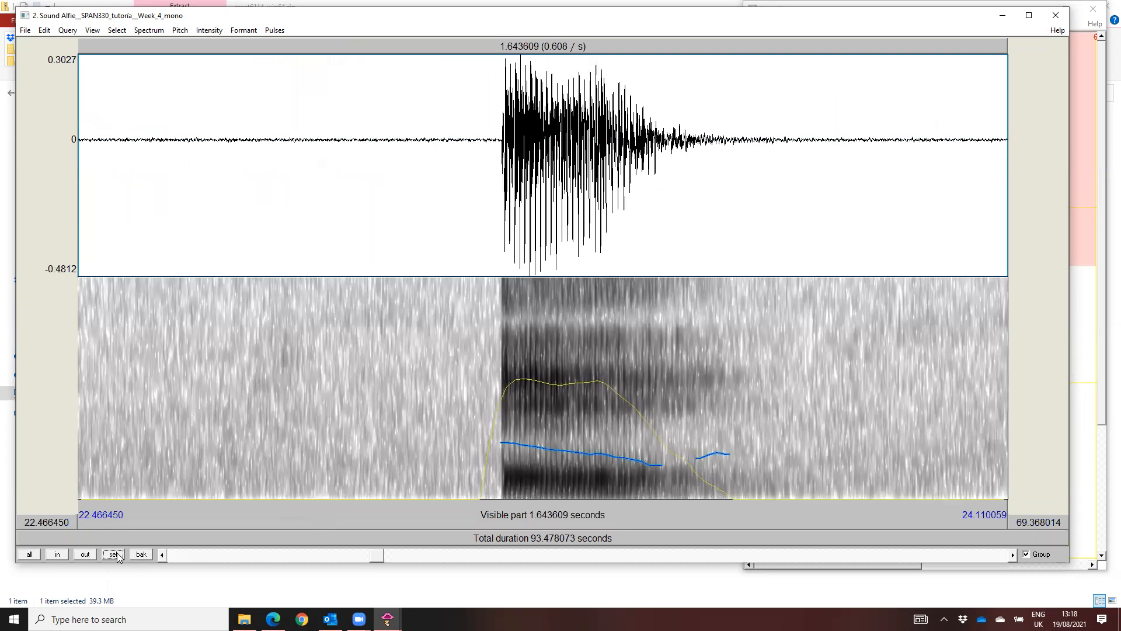
pyautogui.click(114, 554)
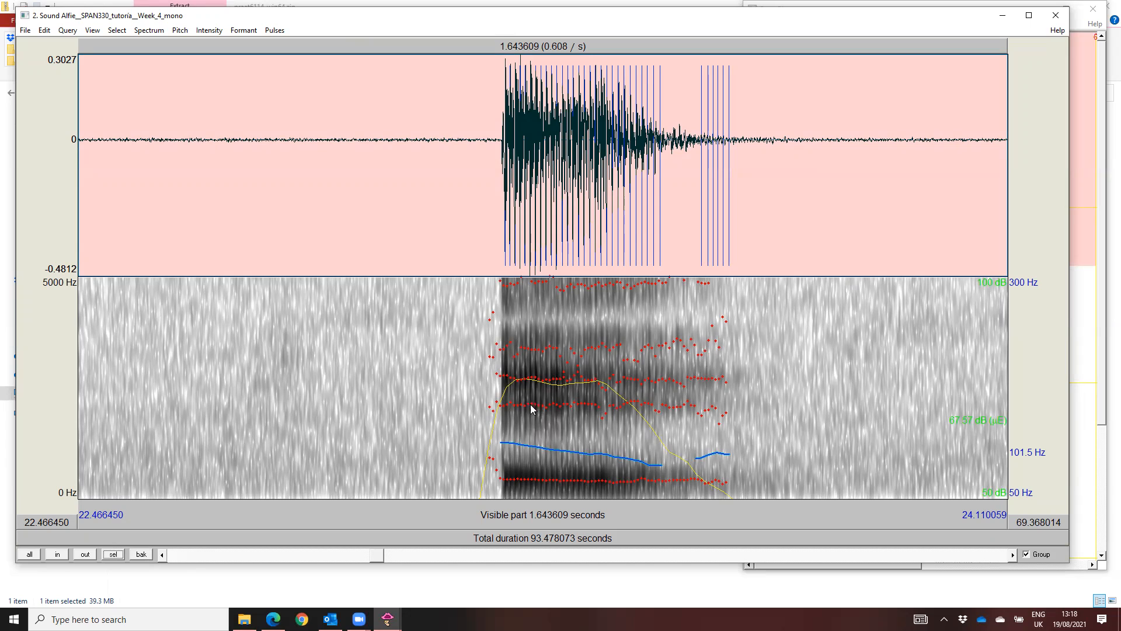
pyautogui.click(564, 514)
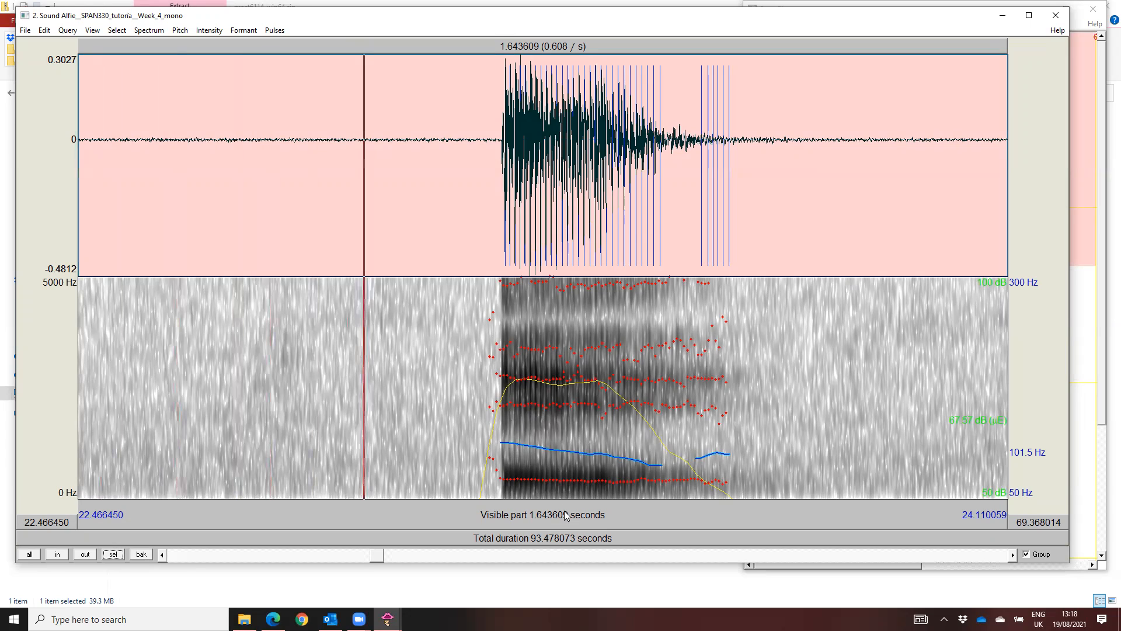
# Select about 0.064 s in the early part of the vowel and set the maximum formant to 5000 Hz.
pyautogui.moveTo(570, 403); pyautogui.dragTo(534, 406)
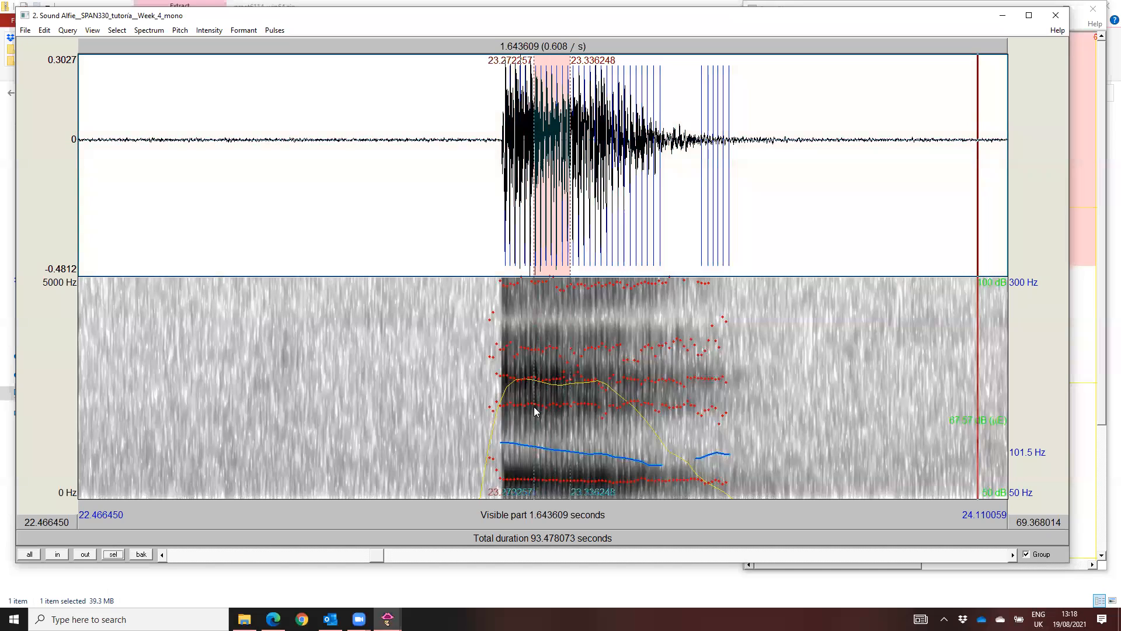
pyautogui.click(245, 31)
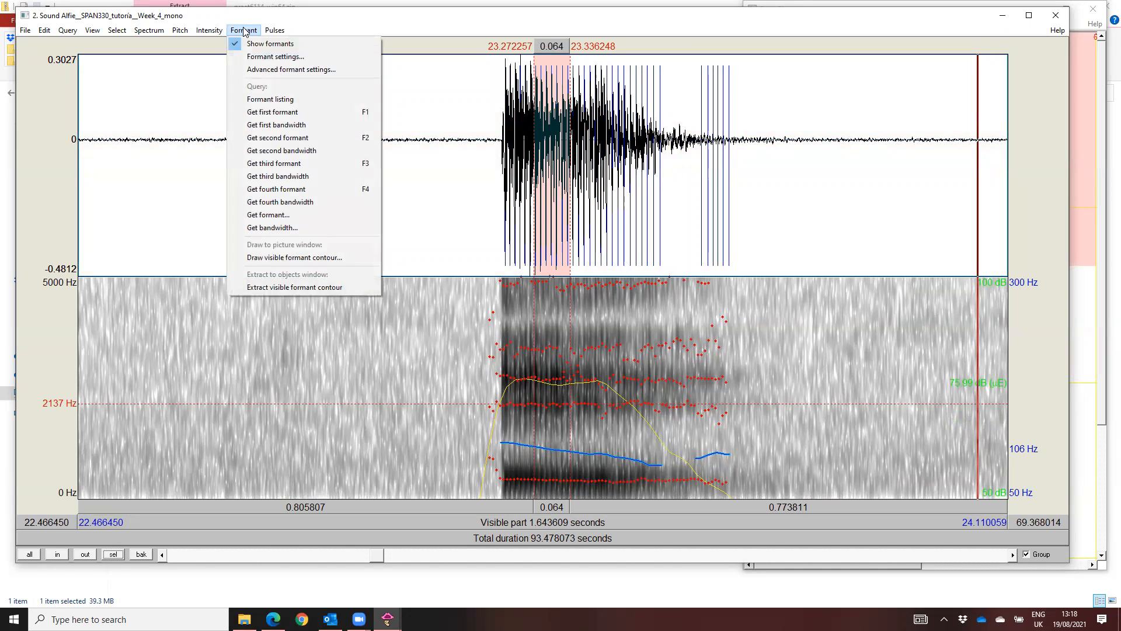
pyautogui.click(274, 57)
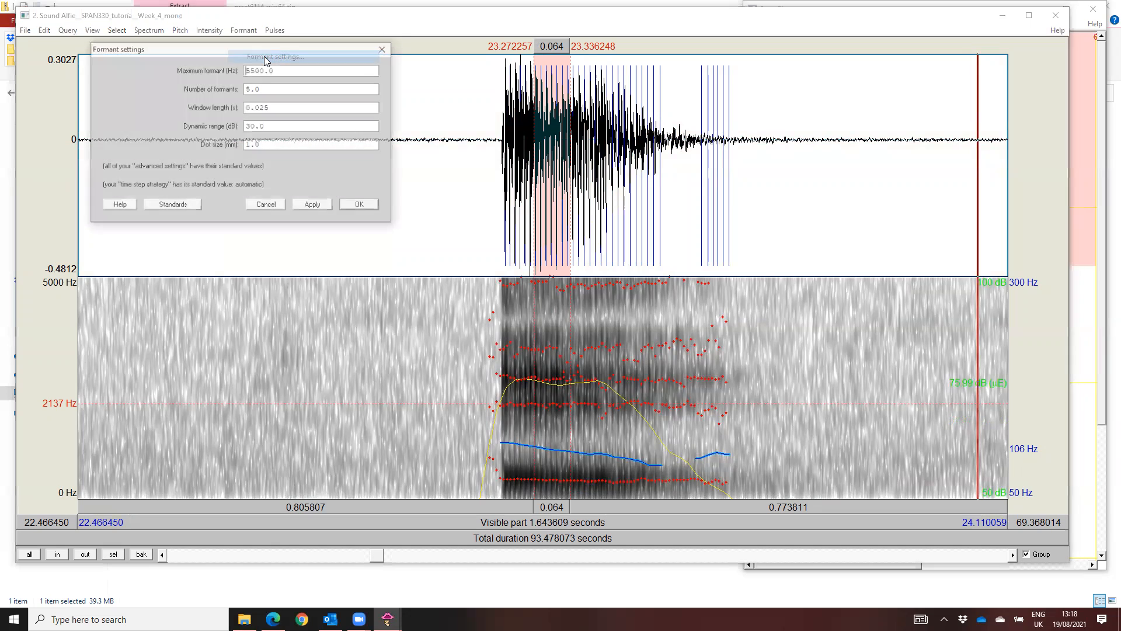
pyautogui.moveTo(255, 70); pyautogui.dragTo(251, 70)
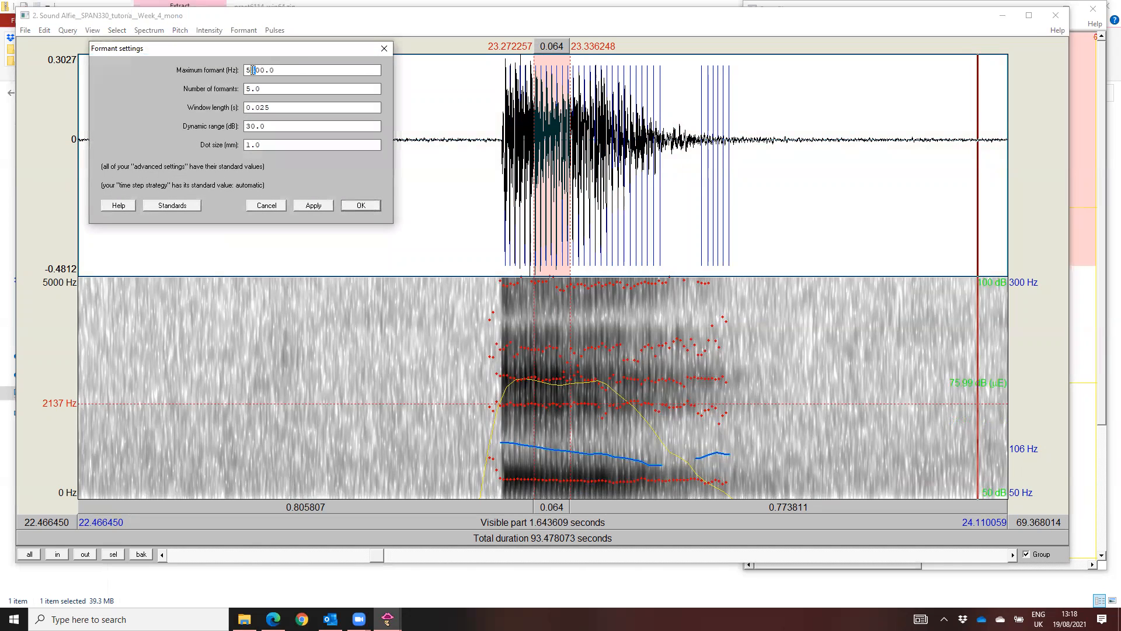
pyautogui.write('0')
pyautogui.click(369, 205)
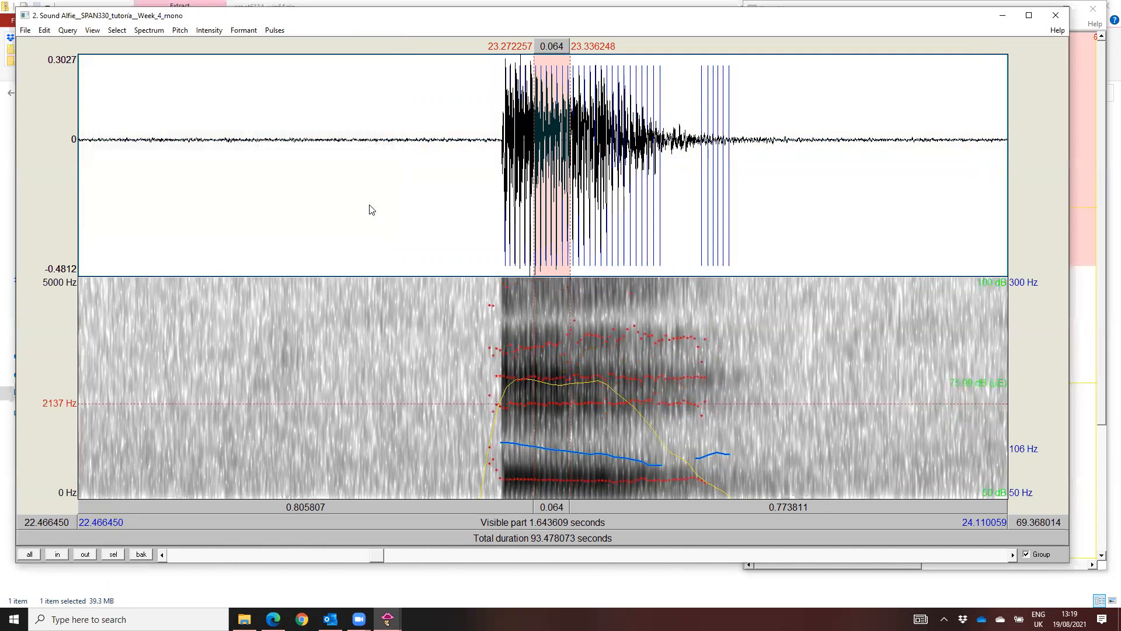
# Set the maximum formant to 5500 Hz to compare how the formants are tracked.
pyautogui.click(238, 30)
pyautogui.click(260, 53)
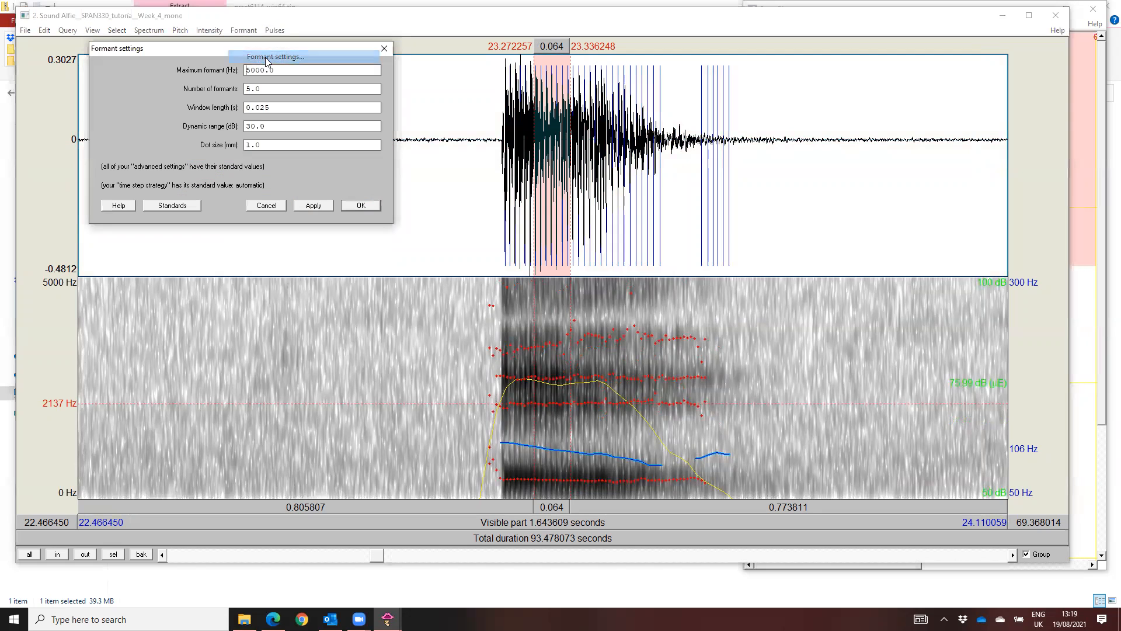
pyautogui.press('BackSpace')
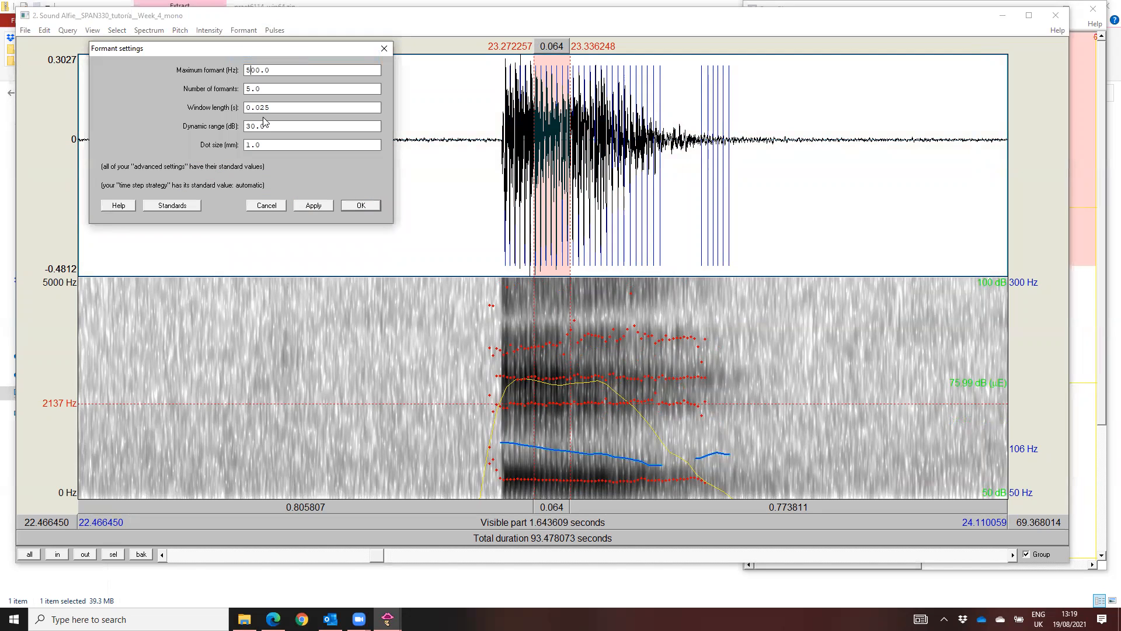
pyautogui.write('5')
pyautogui.click(361, 205)
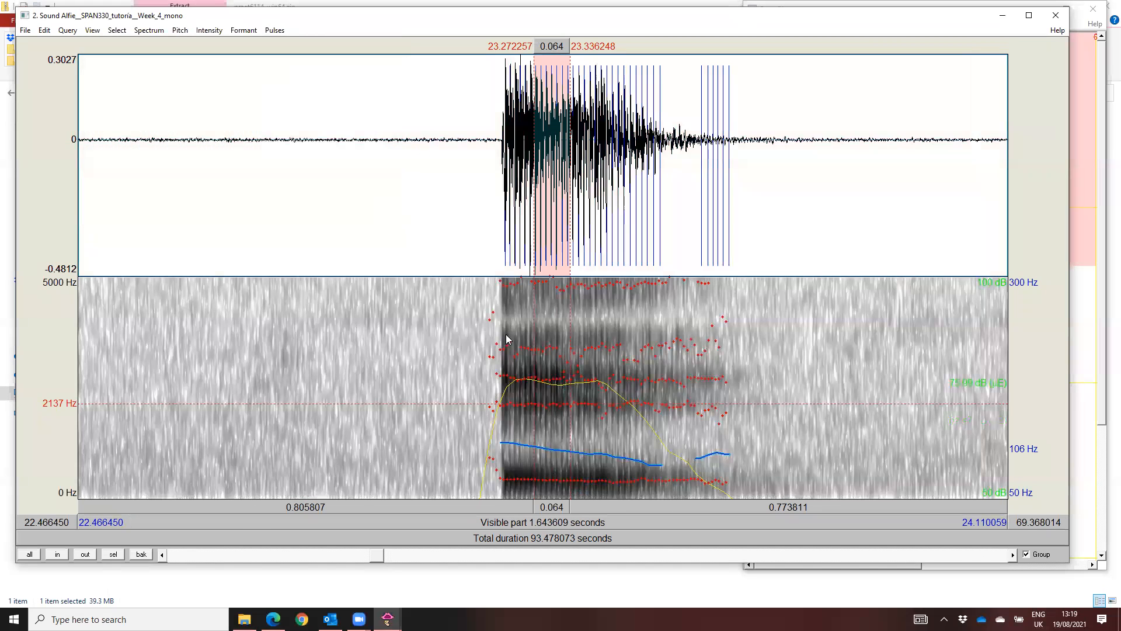
# Return the maximum formant setting to 5000 Hz for the male speaker's vowel.
pyautogui.click(244, 30)
pyautogui.click(274, 57)
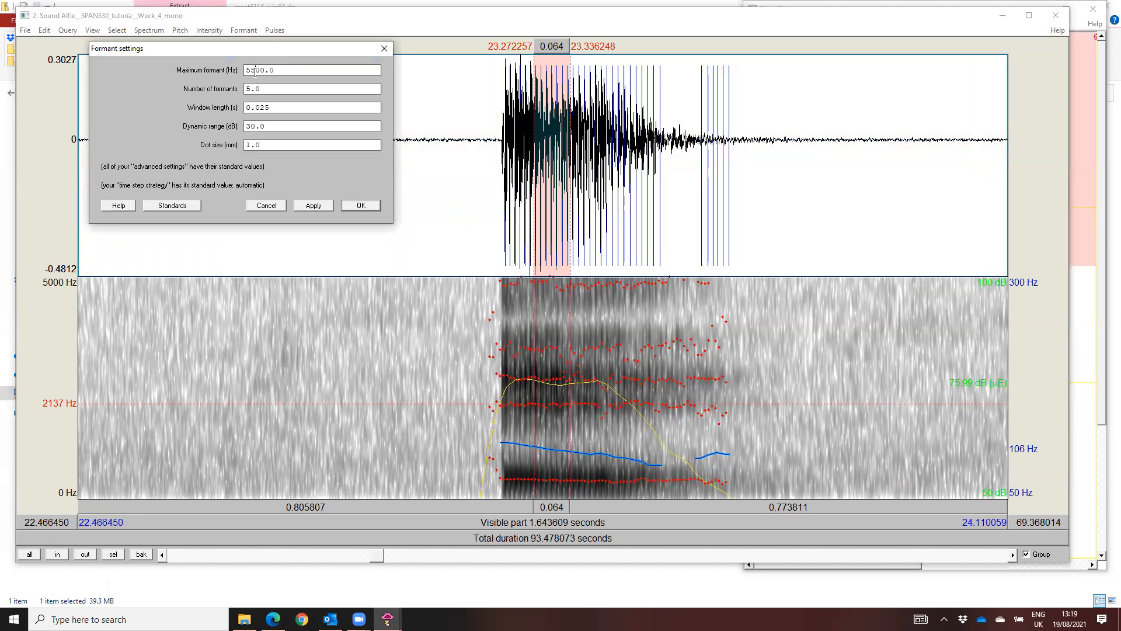
pyautogui.press('BackSpace')
pyautogui.write('0')
pyautogui.click(359, 206)
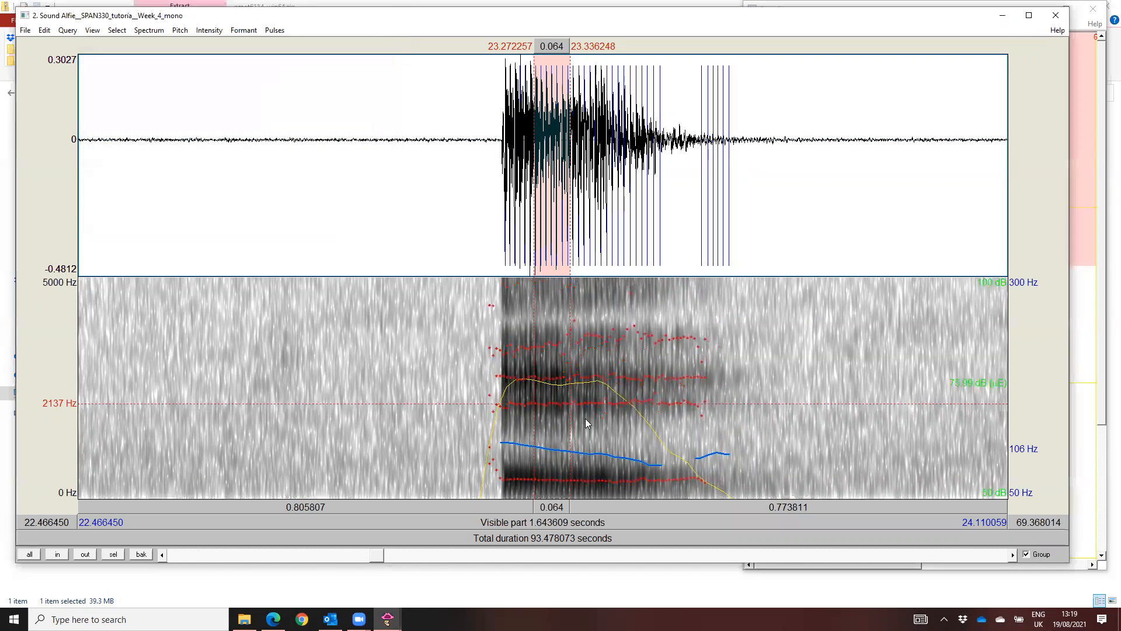
# Play the whole vowel, and query the mean first formant over about 0.083 s of its steady middle portion.
pyautogui.moveTo(458, 406); pyautogui.dragTo(438, 407)
pyautogui.click(506, 506)
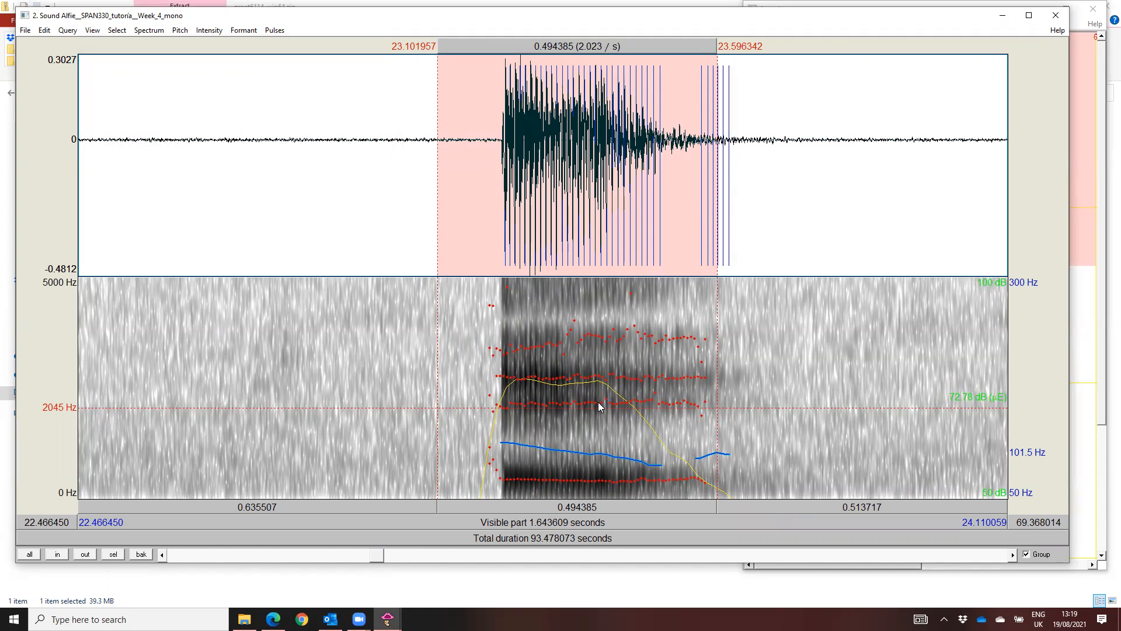
pyautogui.moveTo(598, 401); pyautogui.dragTo(551, 401)
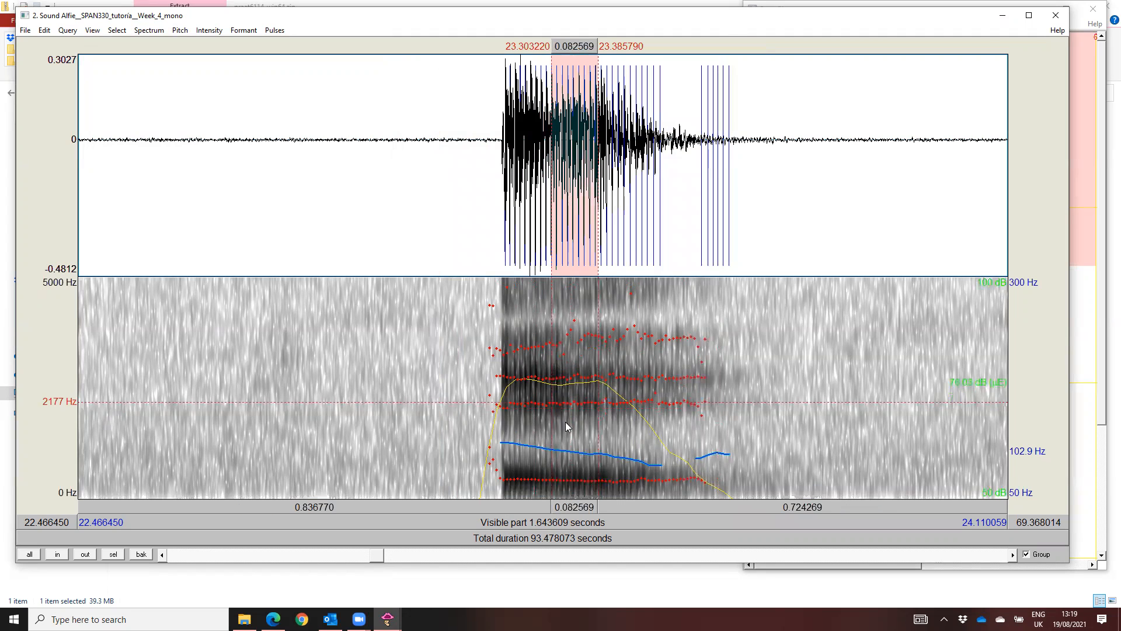
pyautogui.click(247, 29)
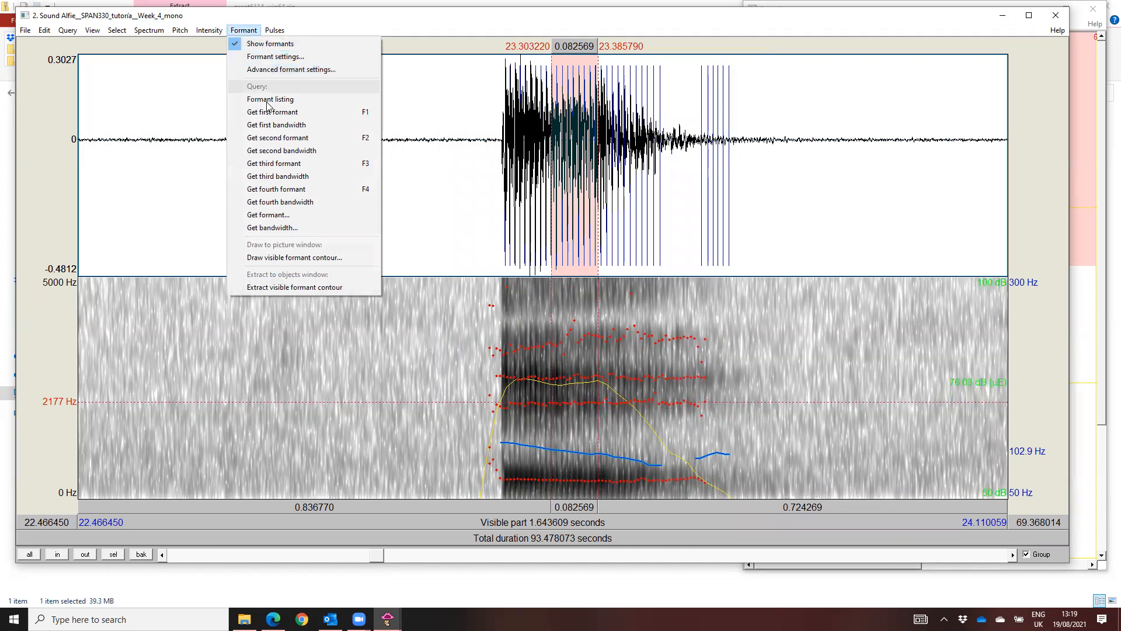
pyautogui.click(329, 112)
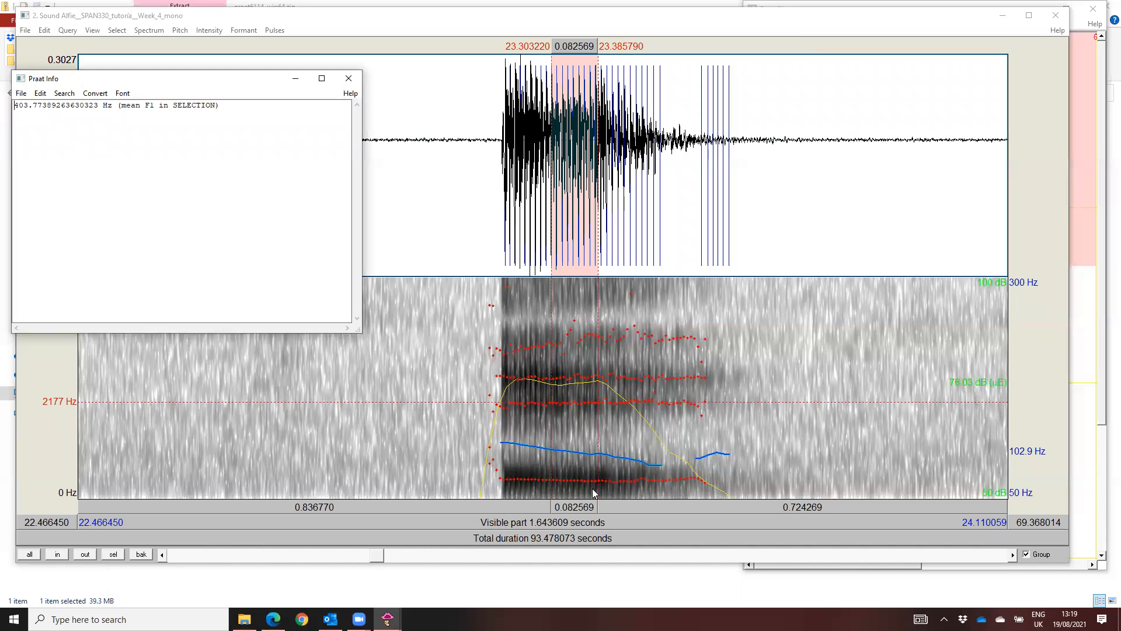
pyautogui.click(348, 78)
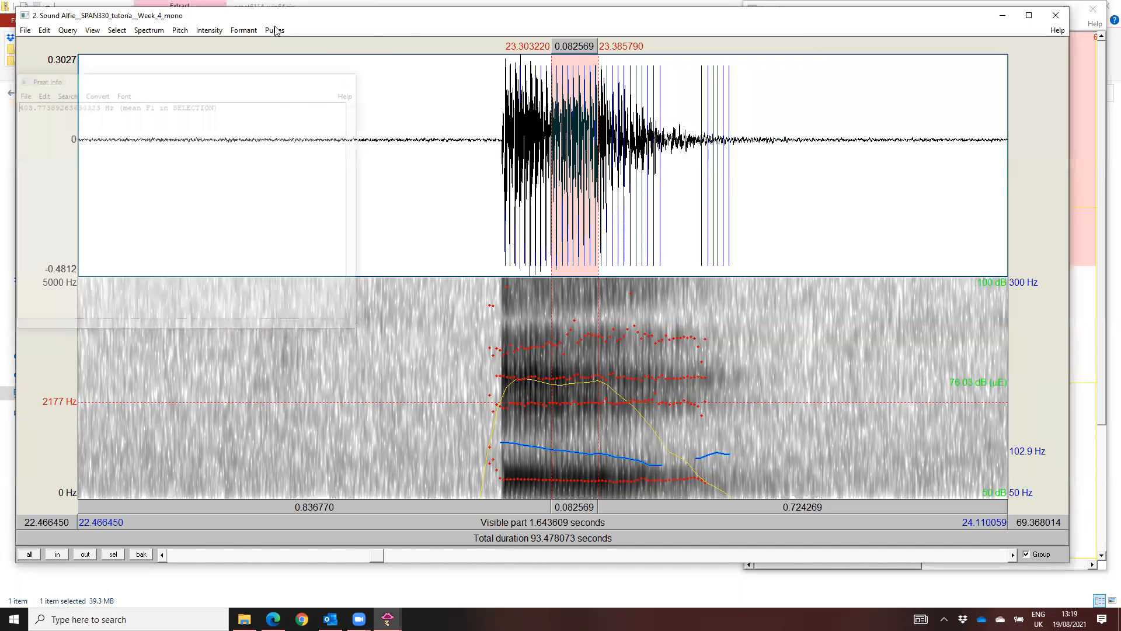
# Query the mean second formant for the same selected portion and close the result.
pyautogui.click(238, 32)
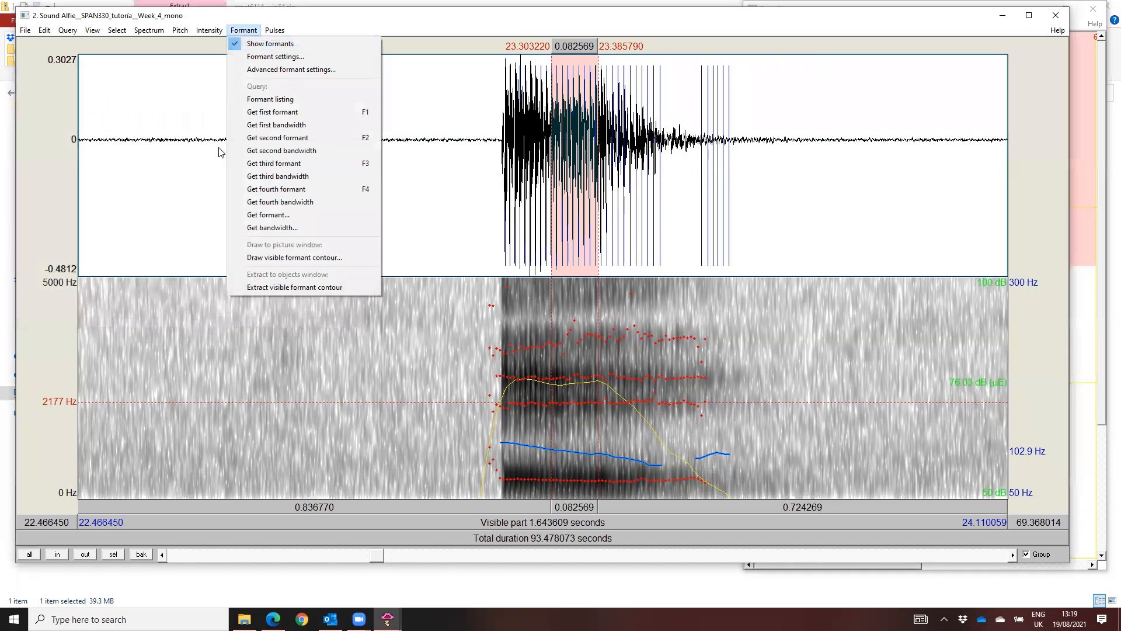
pyautogui.click(297, 139)
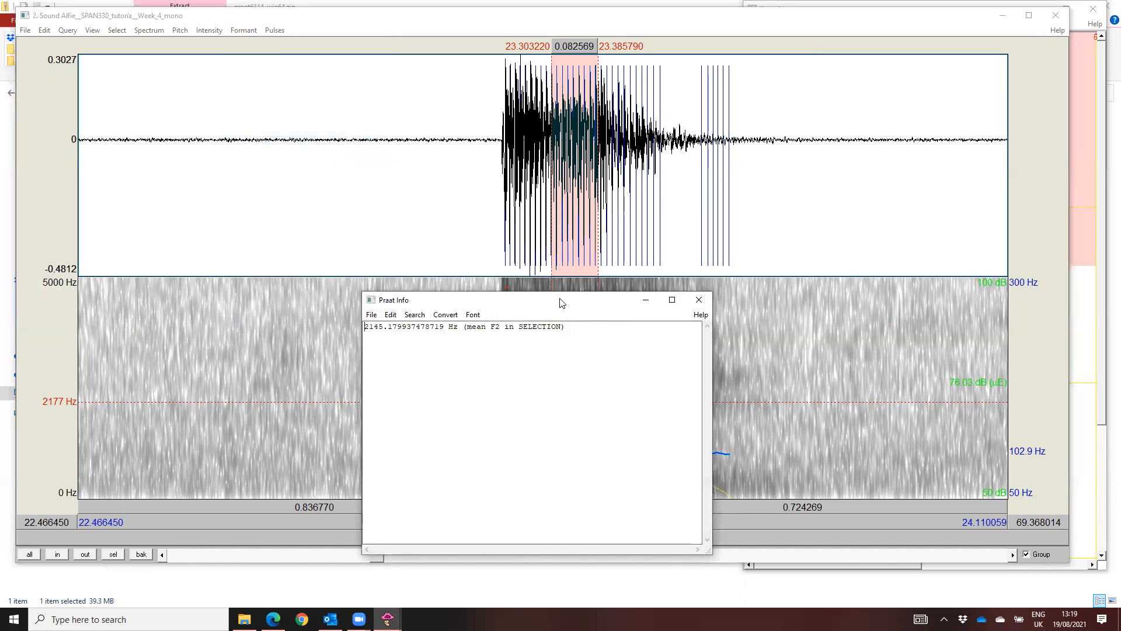
pyautogui.moveTo(560, 302); pyautogui.dragTo(251, 193)
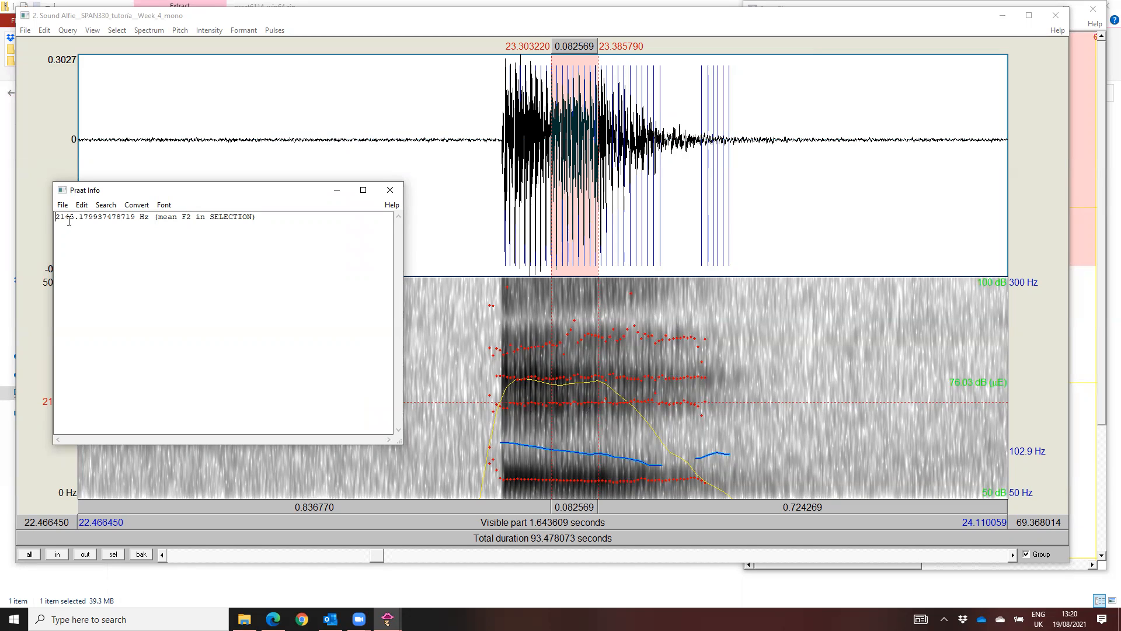
pyautogui.click(390, 190)
# Select a wider steady portion of the vowel, about 0.119 s long, and query its mean second formant.
pyautogui.click(358, 310)
pyautogui.moveTo(609, 398); pyautogui.dragTo(542, 399)
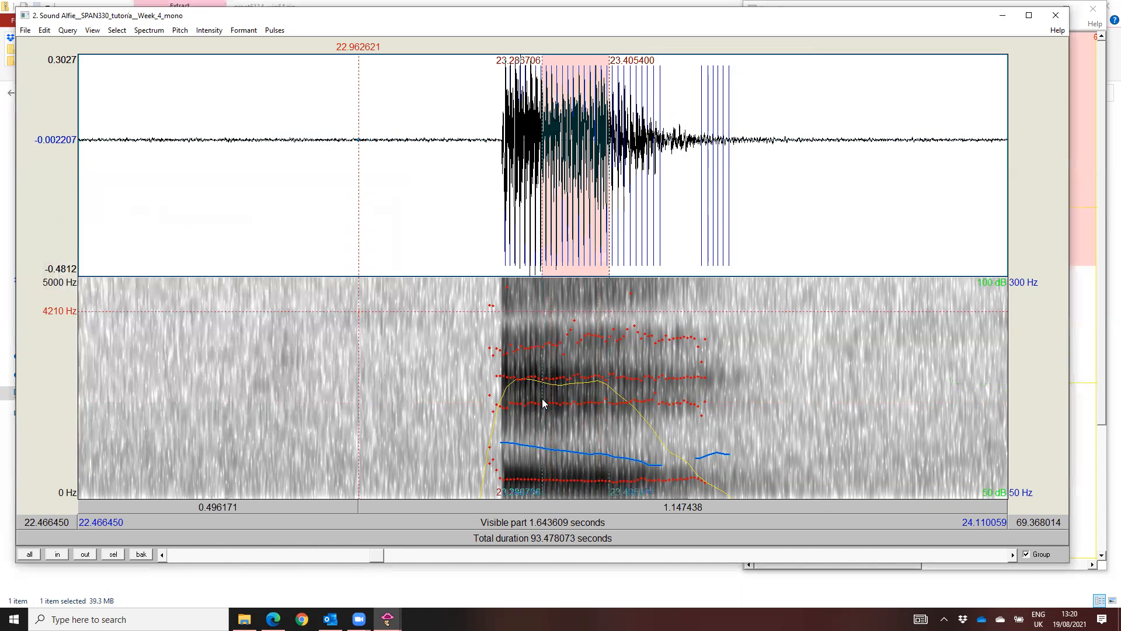
pyautogui.click(238, 30)
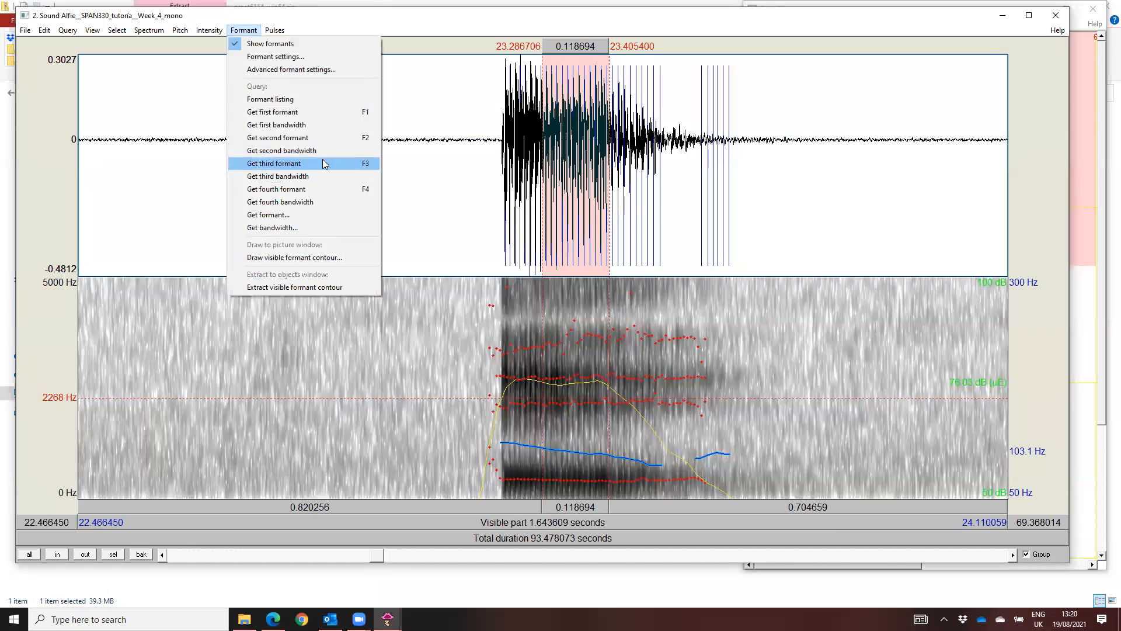
pyautogui.click(339, 140)
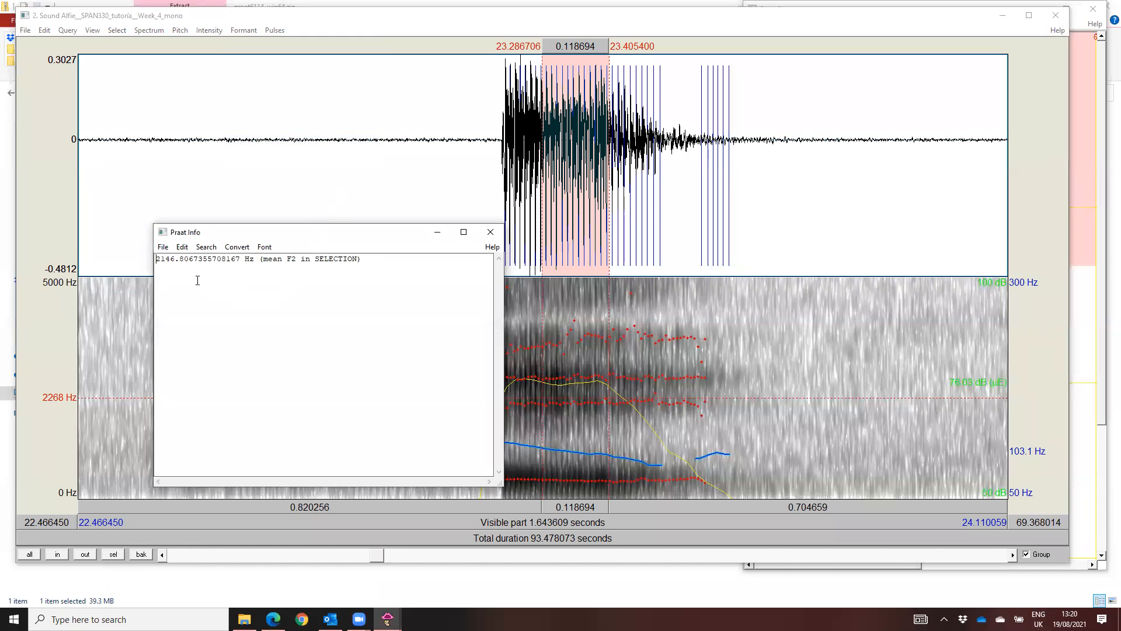
pyautogui.click(491, 232)
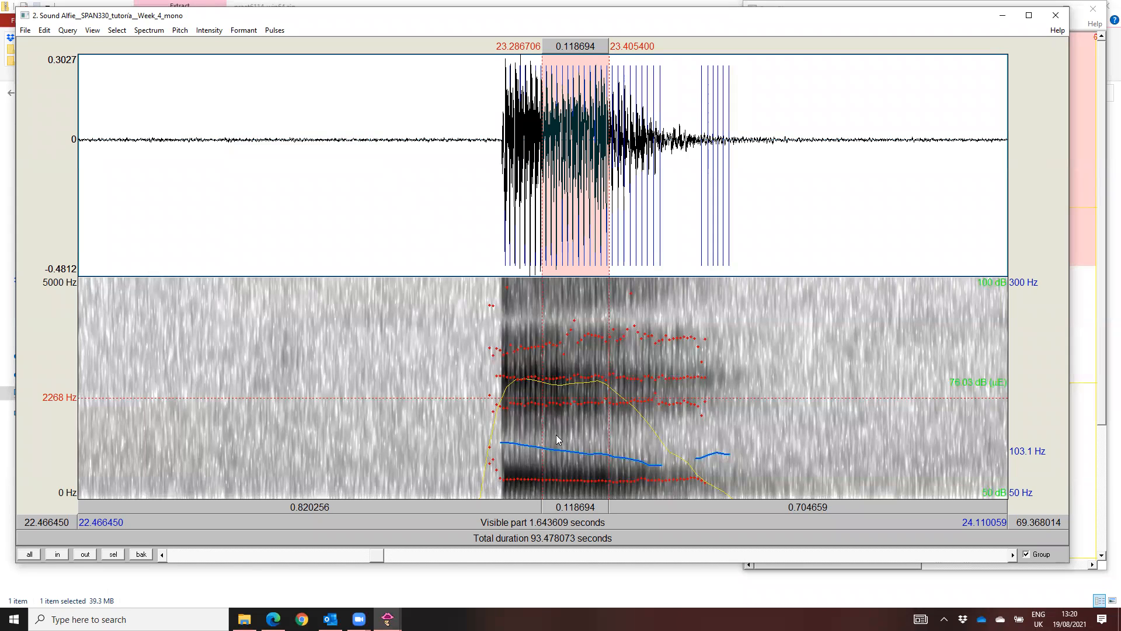
# Replace the selection with about 0.098 s in the later part of the vowel, from about 23.35 to 23.45 s.
pyautogui.click(534, 430)
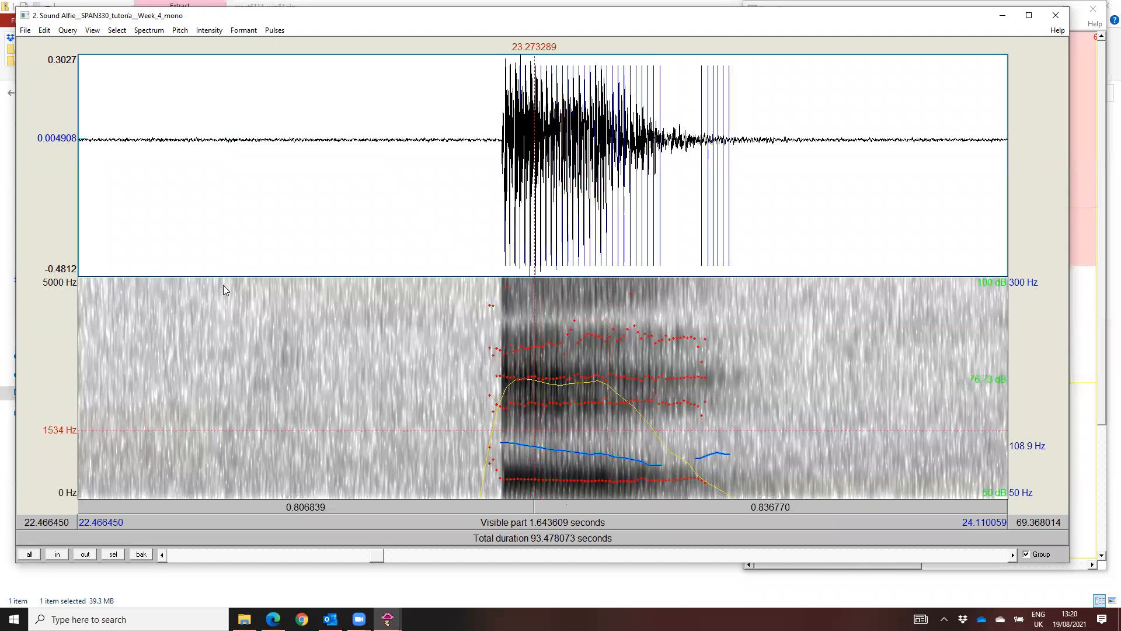
pyautogui.moveTo(514, 403); pyautogui.dragTo(576, 403)
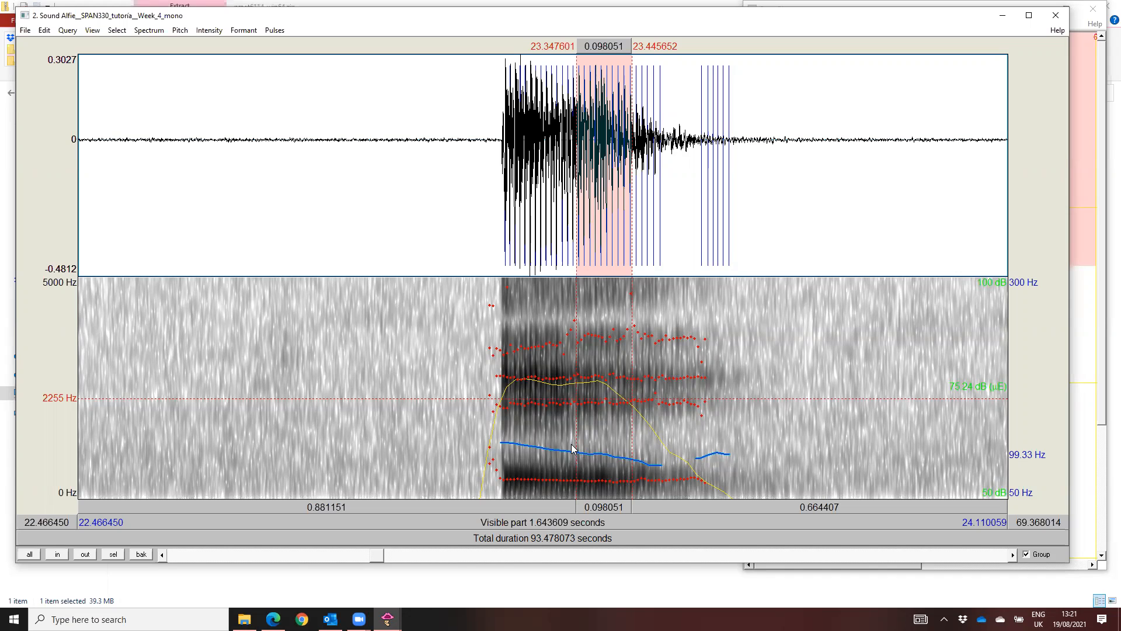
# Select the vowel's full extent, about 0.331 s, narrow to its fading end, about 0.047 s, and close the sound editor.
pyautogui.click(405, 220)
pyautogui.moveTo(499, 411); pyautogui.dragTo(651, 412)
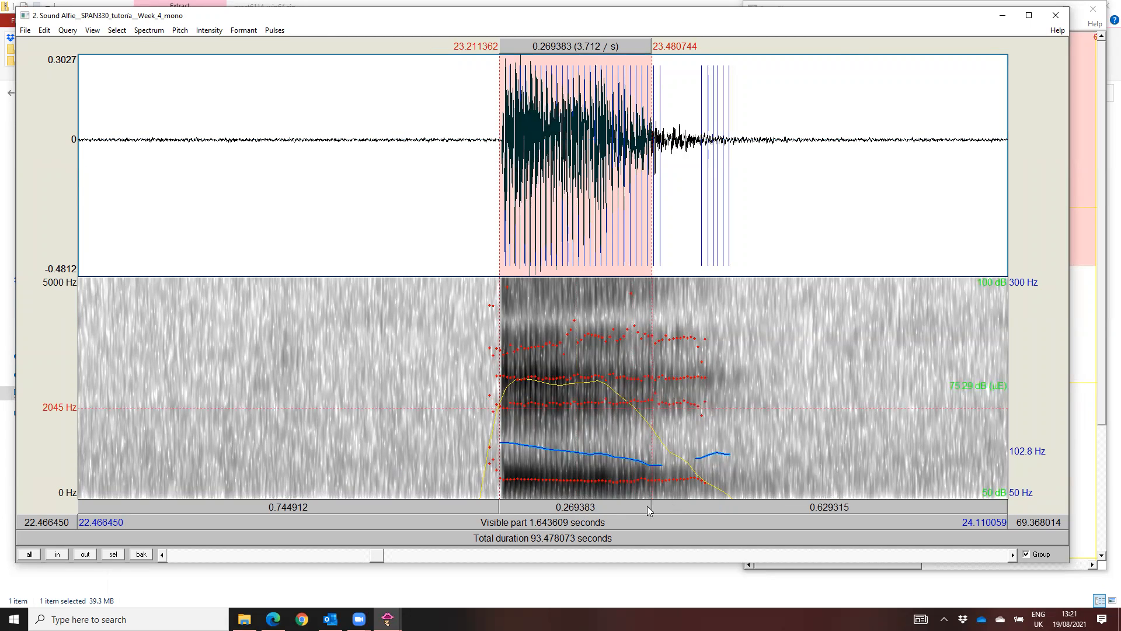
pyautogui.click(836, 437)
pyautogui.moveTo(688, 408); pyautogui.dragTo(500, 398)
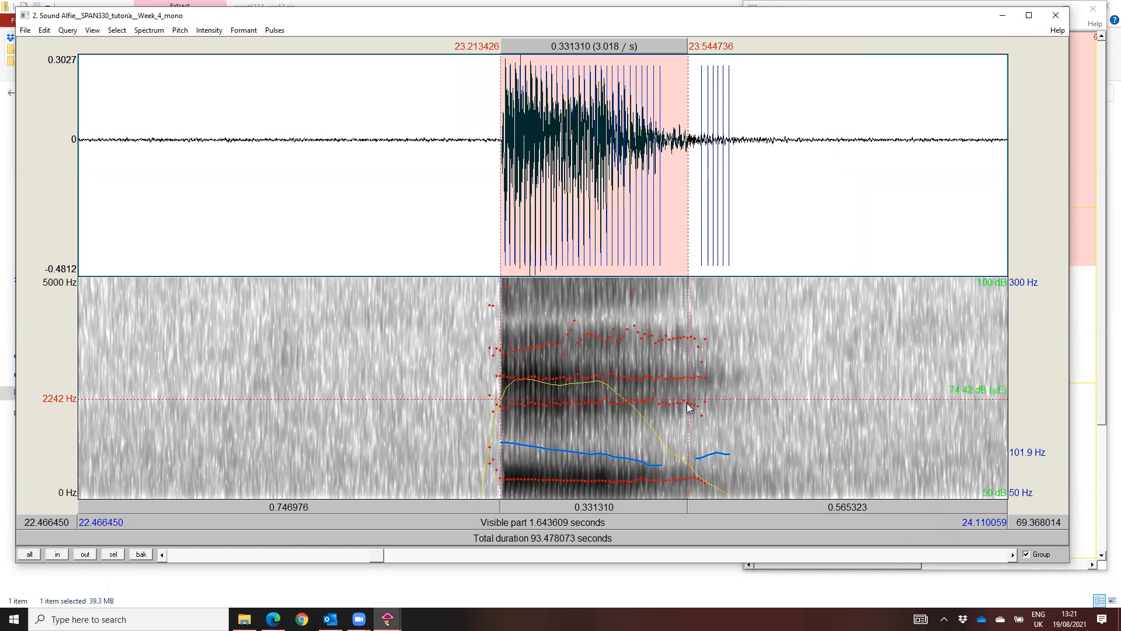
pyautogui.moveTo(685, 403); pyautogui.dragTo(658, 402)
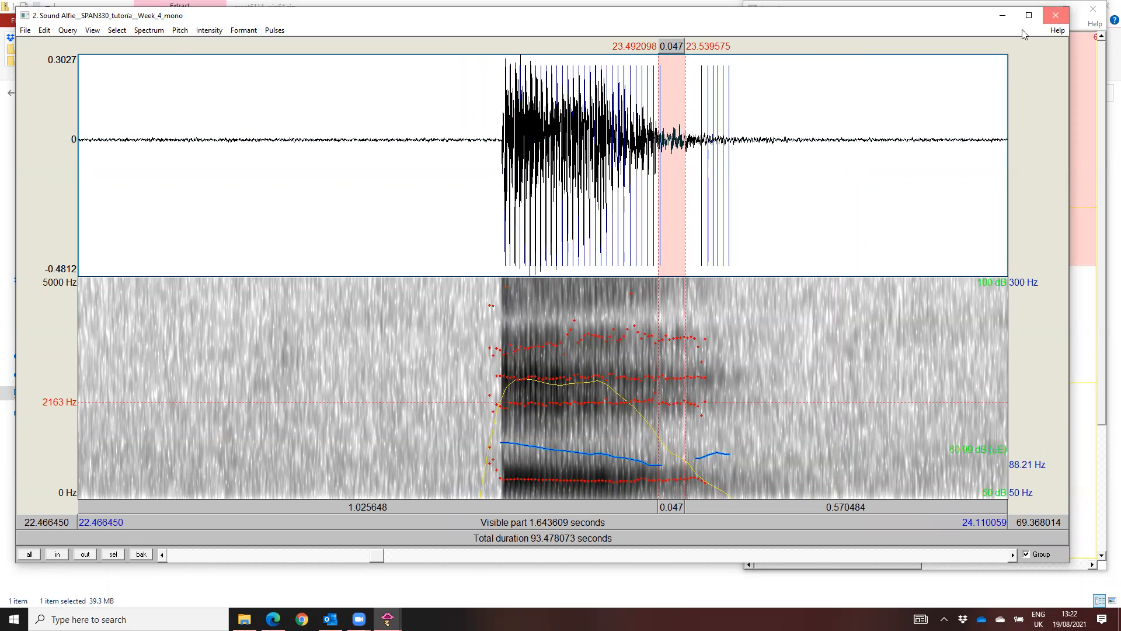
pyautogui.click(1056, 15)
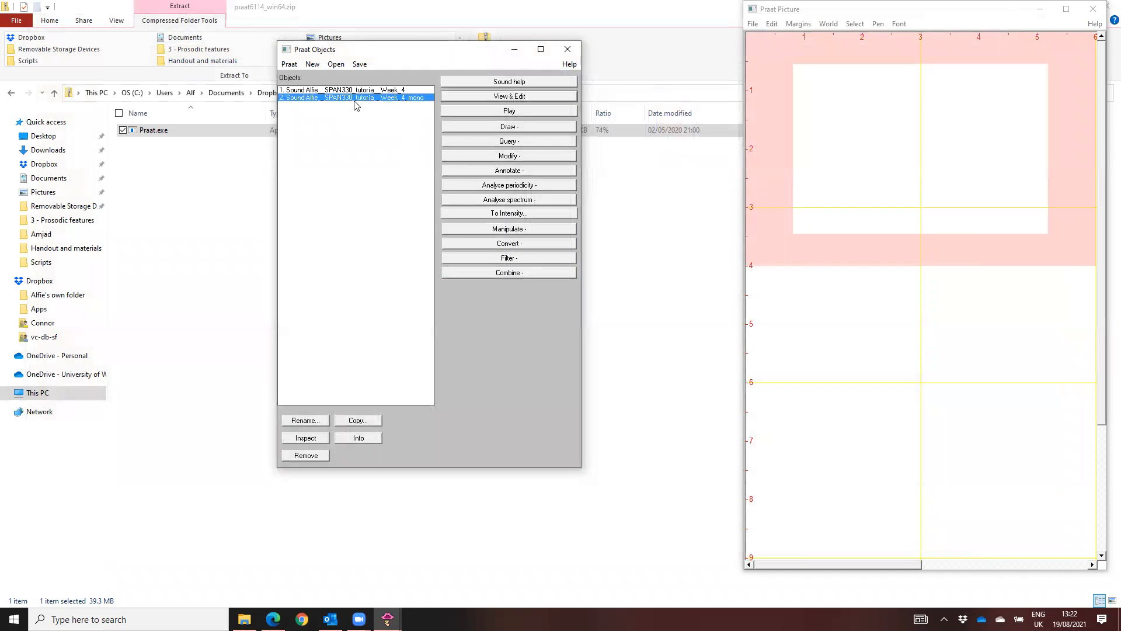
# Create a TextGrid for the mono sound with a single tier named "Sentence" and no point tiers.
pyautogui.click(521, 173)
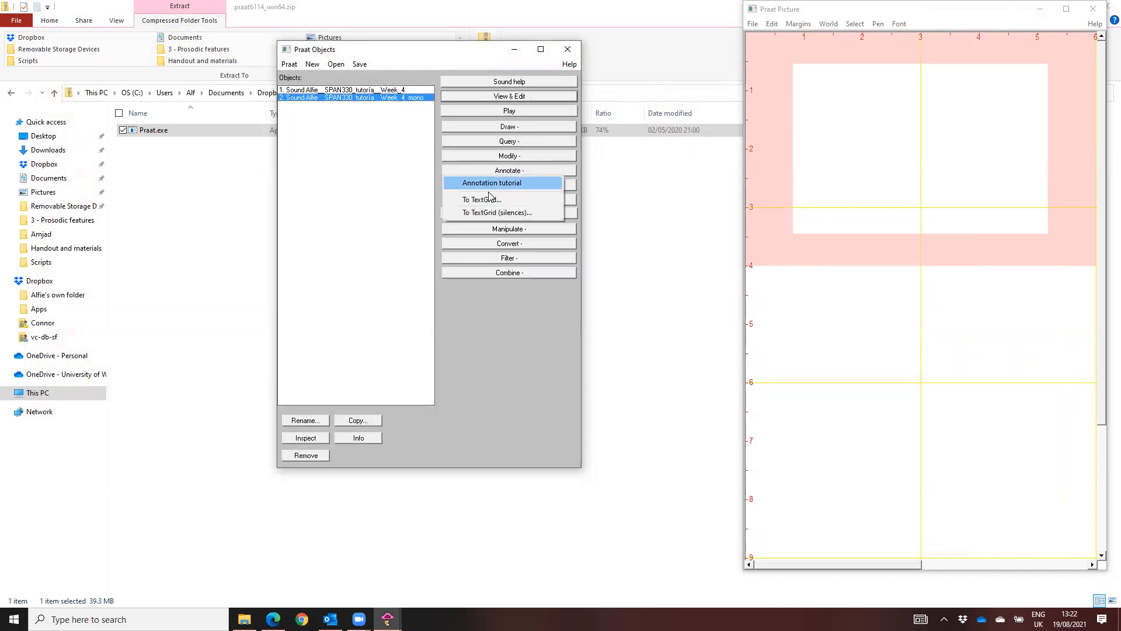
pyautogui.click(508, 199)
pyautogui.moveTo(314, 70); pyautogui.dragTo(134, 59)
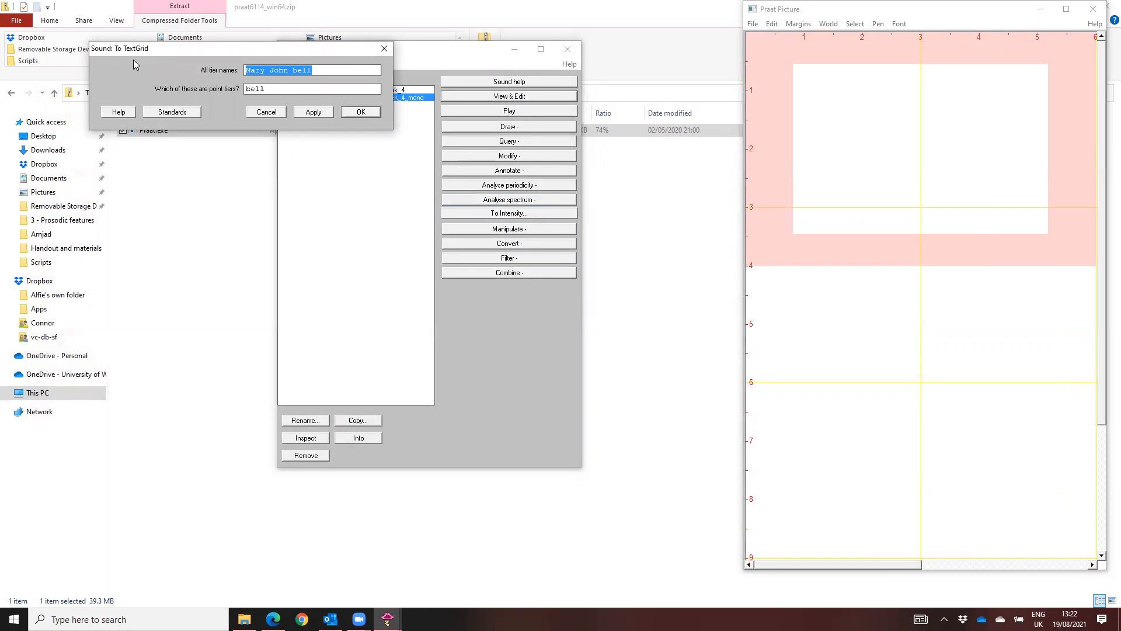
pyautogui.write('Sentence')
pyautogui.moveTo(272, 88); pyautogui.dragTo(173, 94)
pyautogui.press('BackSpace')
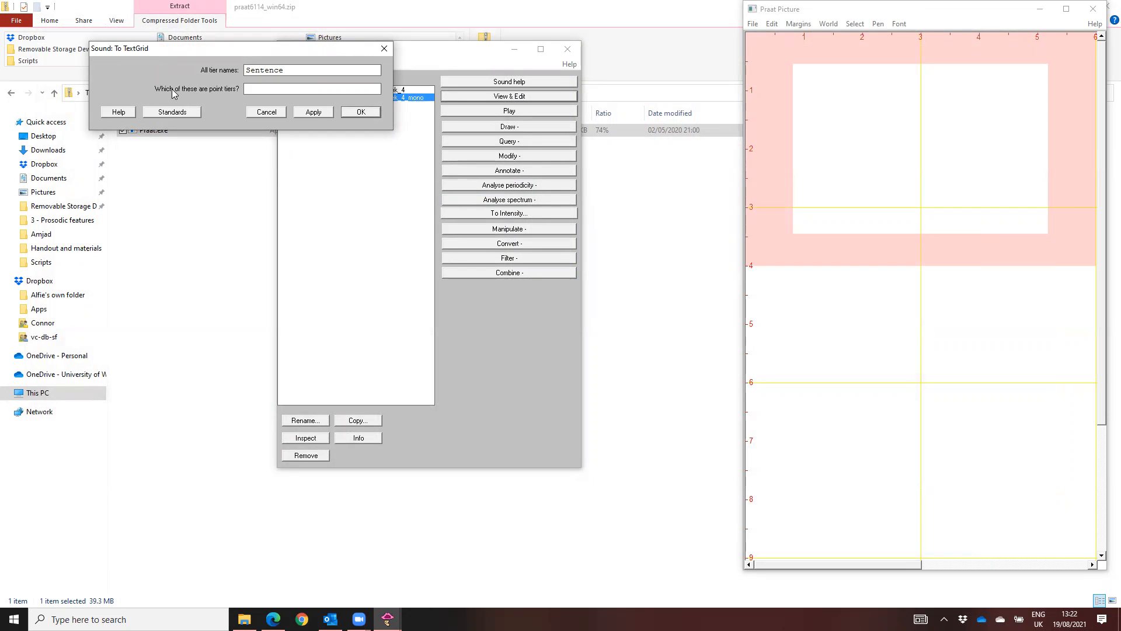
pyautogui.click(360, 111)
# Open the mono sound together with its new TextGrid in the editor.
pyautogui.click(379, 98)
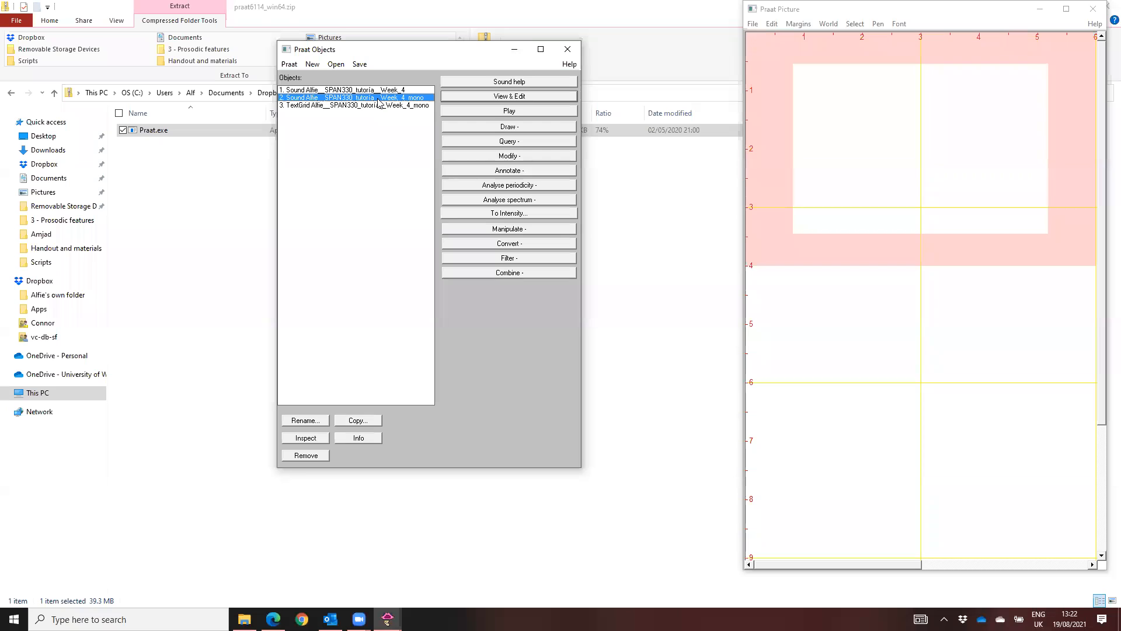
pyautogui.keyDown('ctrl'); pyautogui.click(378, 105); pyautogui.keyUp('ctrl')
pyautogui.click(524, 87)
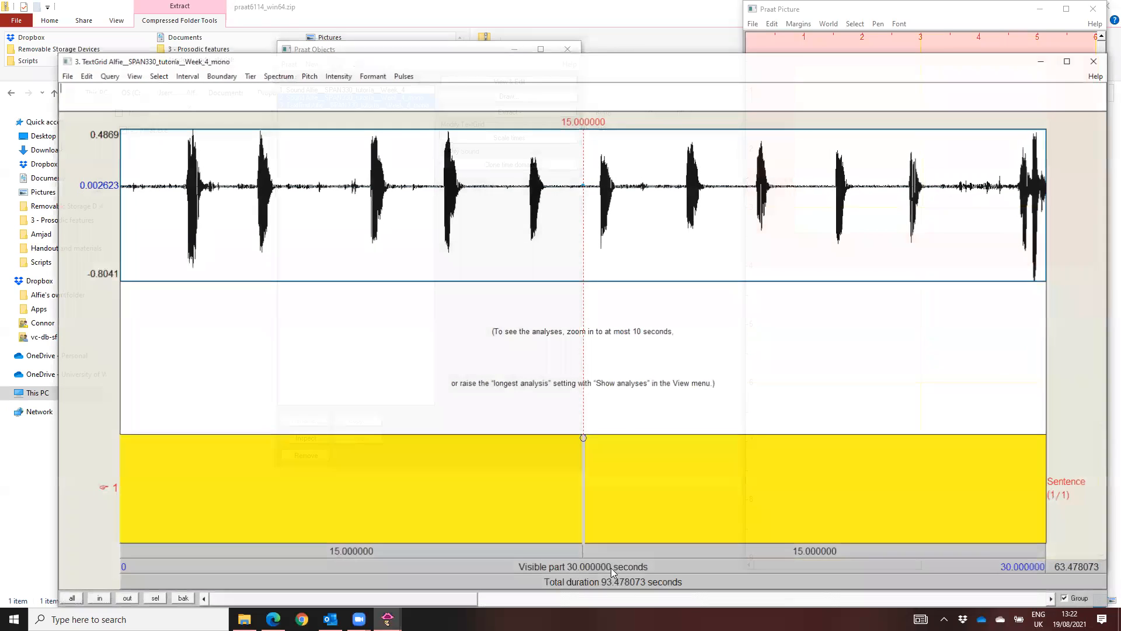
# Select and play stretches between about 25.2 and 34.2 s to find where the first vowel and word pair is spoken.
pyautogui.moveTo(442, 600); pyautogui.dragTo(571, 599)
pyautogui.moveTo(512, 315); pyautogui.dragTo(711, 367)
pyautogui.click(582, 550)
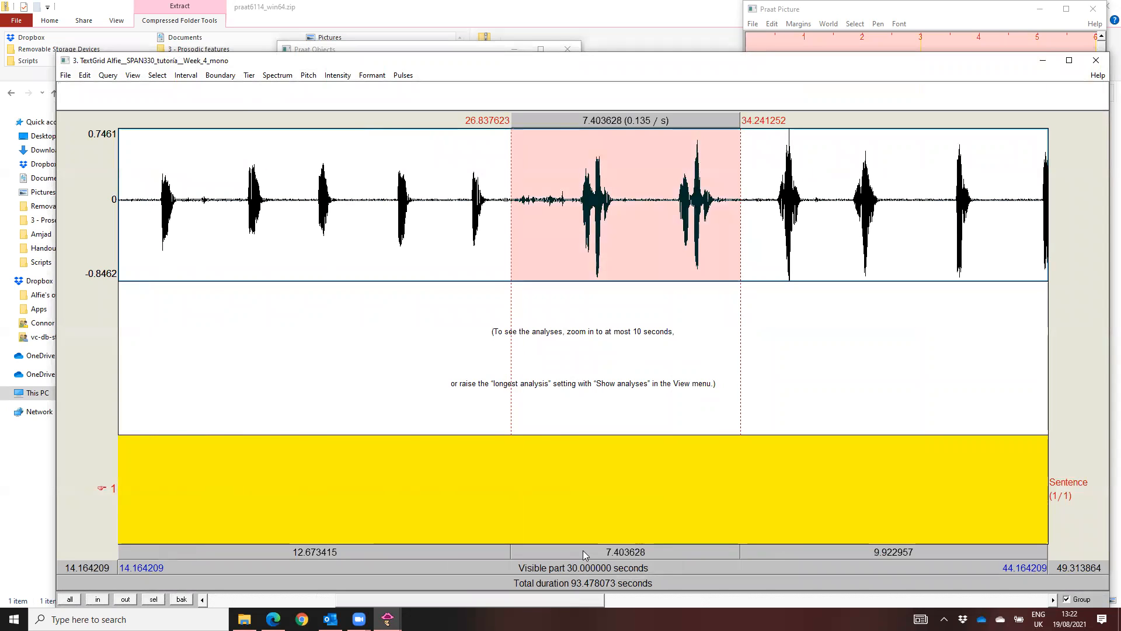
pyautogui.moveTo(583, 604); pyautogui.dragTo(631, 602)
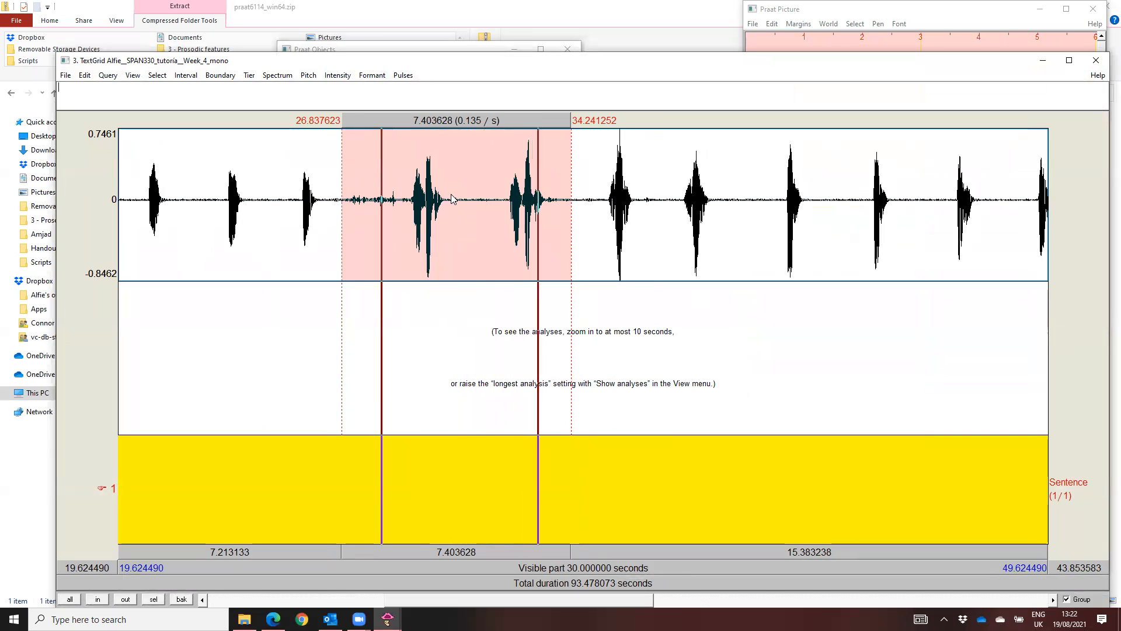
pyautogui.moveTo(464, 222); pyautogui.dragTo(292, 232)
pyautogui.click(370, 553)
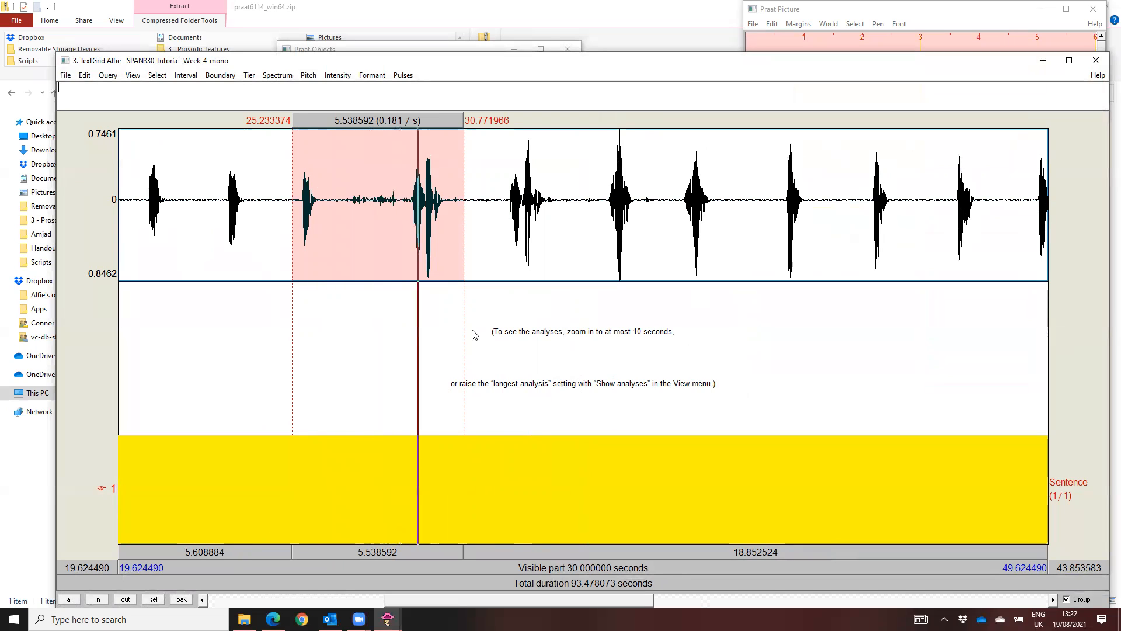
# Add Sentence tier boundaries at about 25.21 and 30.51 s and label the interval between them "e maceta".
pyautogui.click(291, 434)
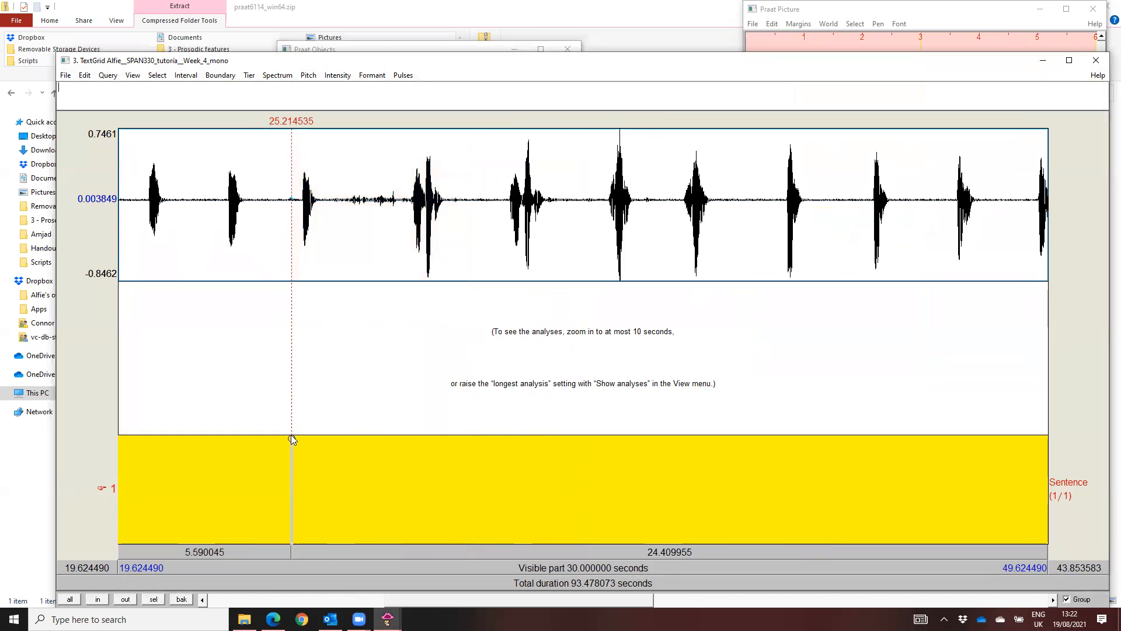
pyautogui.click(291, 438)
pyautogui.click(455, 441)
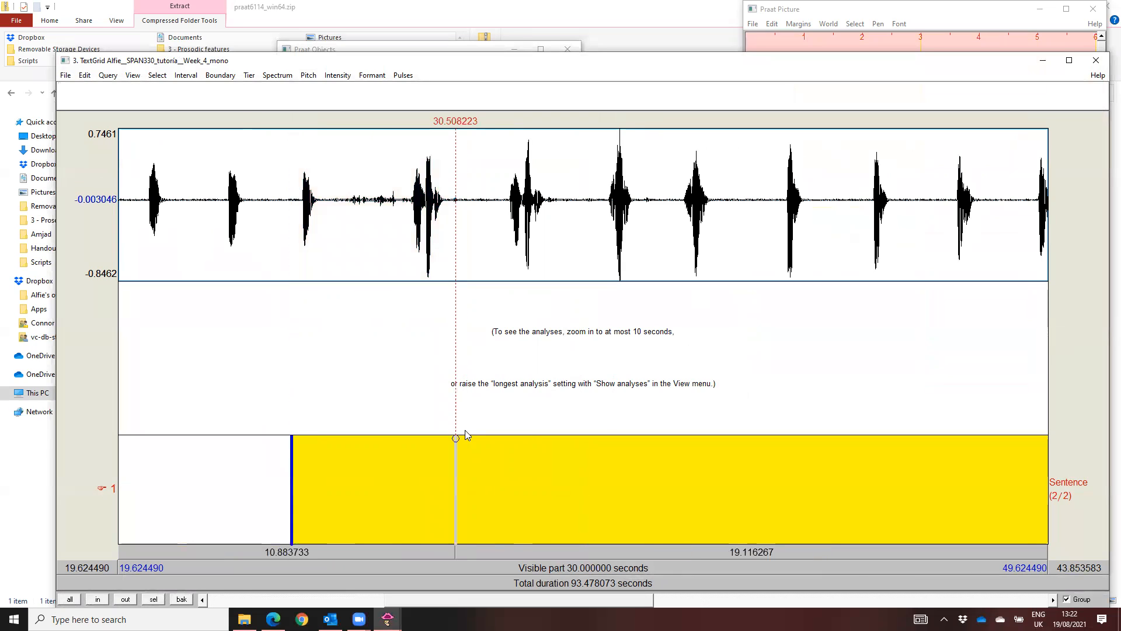
pyautogui.click(455, 438)
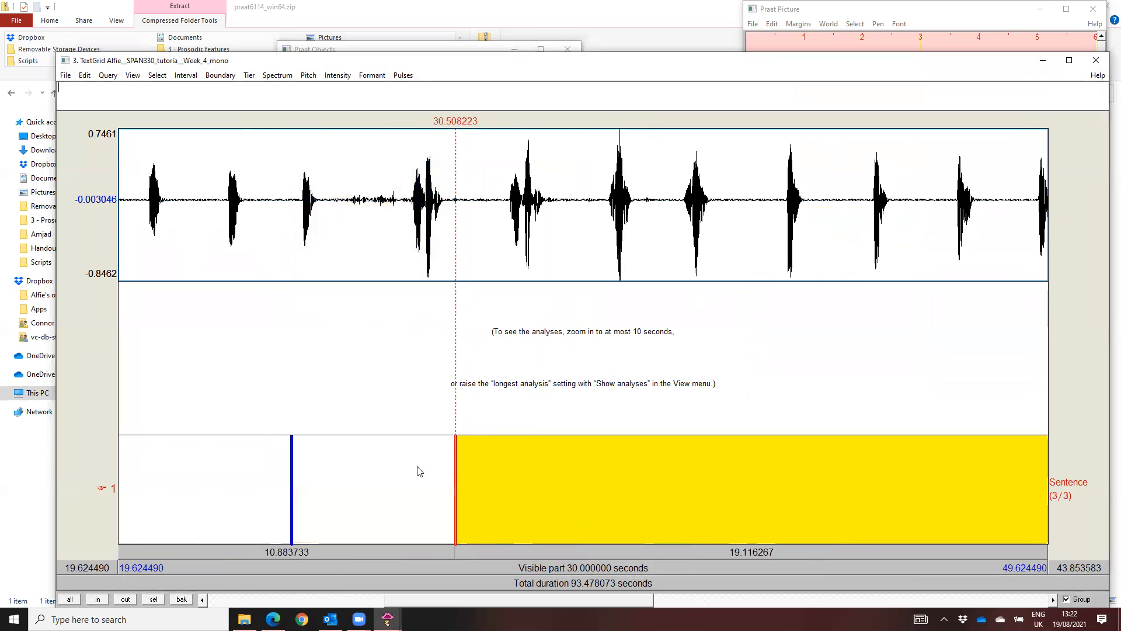
pyautogui.click(371, 482)
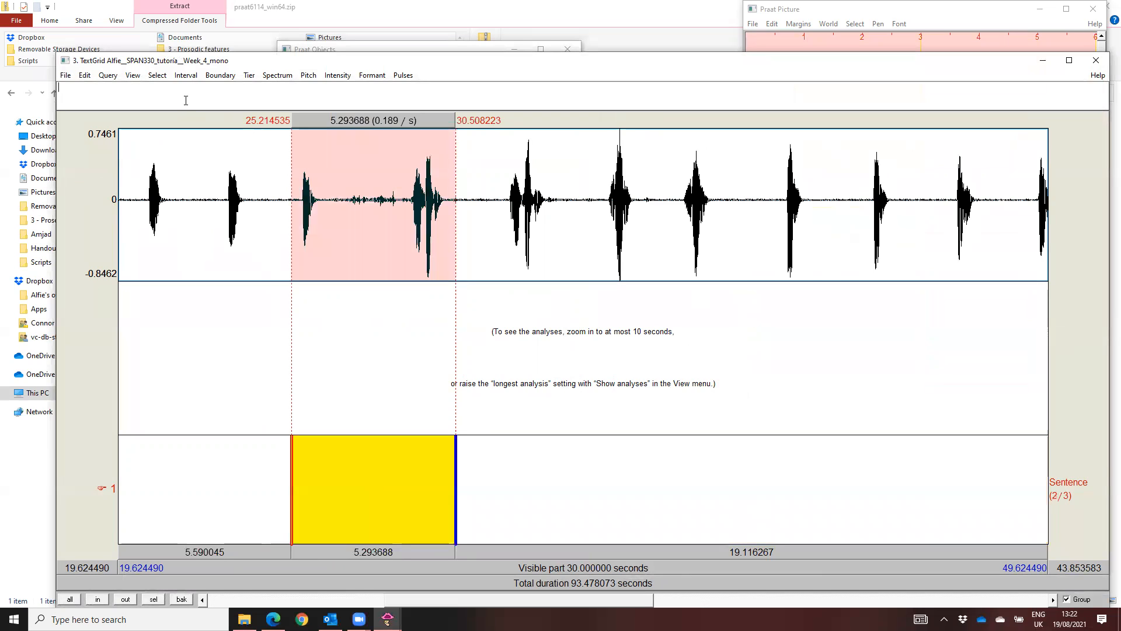
pyautogui.write('e maceta')
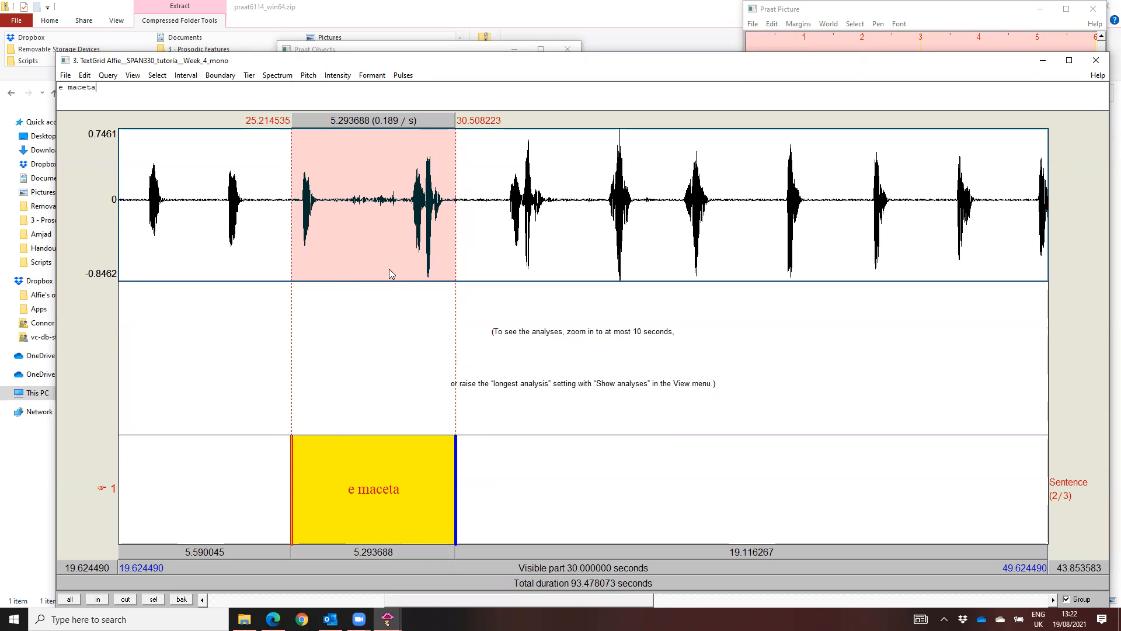
# Add an interval tier named "Words" at position 1, above the Sentence tier.
pyautogui.click(249, 75)
pyautogui.click(263, 93)
pyautogui.doubleClick(301, 71)
pyautogui.moveTo(240, 67); pyautogui.dragTo(240, 69)
pyautogui.write('1')
pyautogui.click(286, 89)
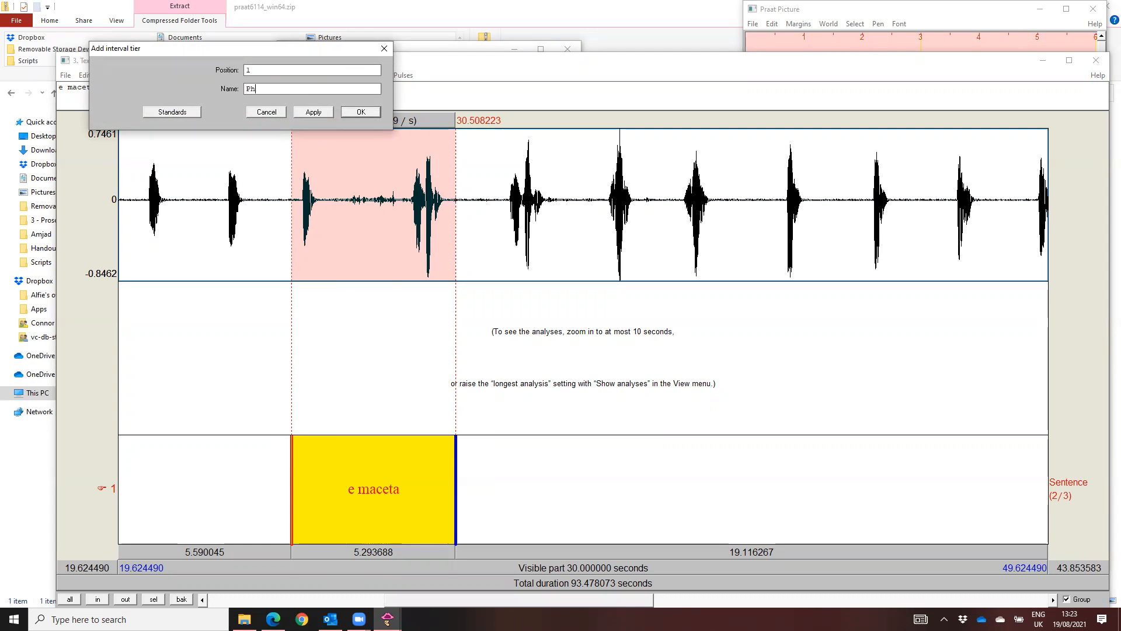
pyautogui.write('word')
pyautogui.press('BackSpace')
pyautogui.press('BackSpace')
pyautogui.press('BackSpace')
pyautogui.press('BackSpace')
pyautogui.write('Words')
pyautogui.click(361, 112)
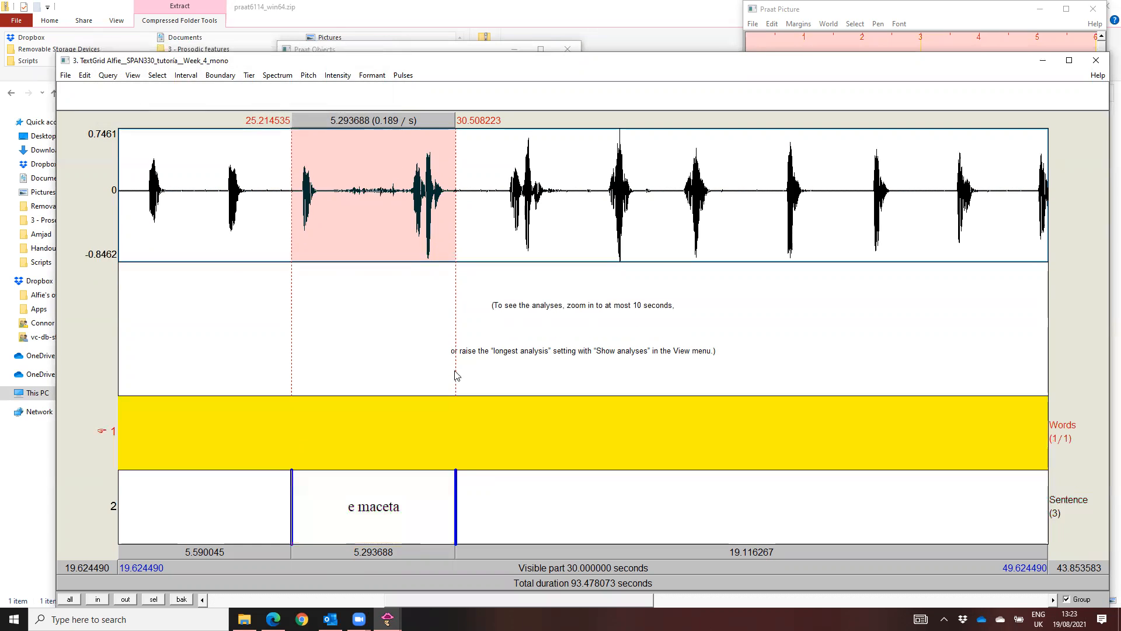
# Add boundaries on the Words tier aligned with the end and start of the "e maceta" interval.
pyautogui.click(456, 488)
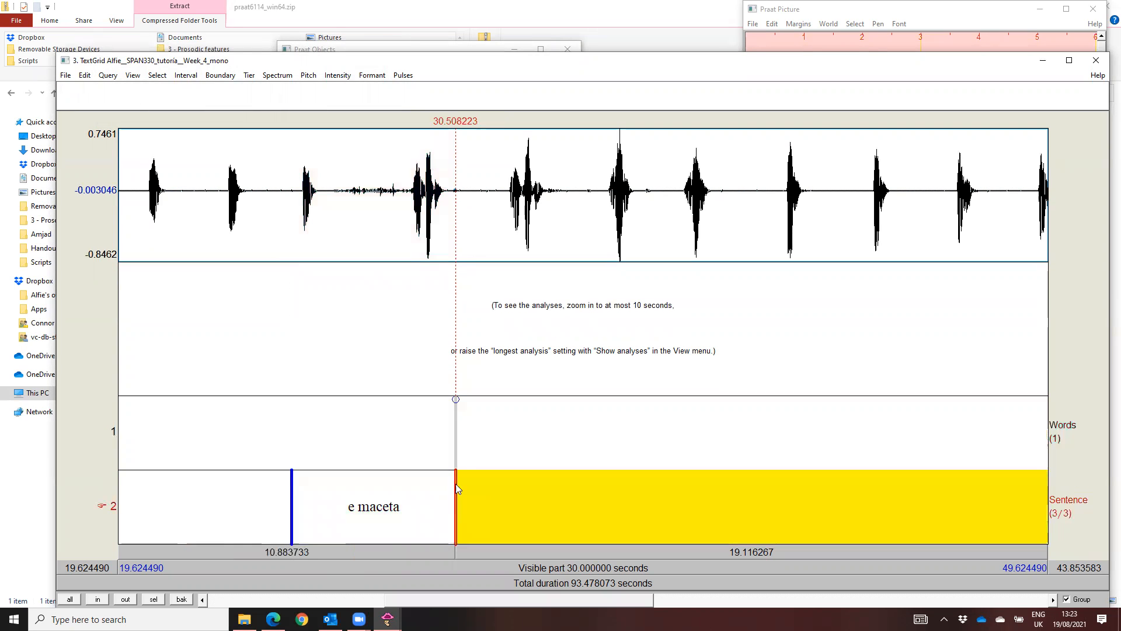
pyautogui.click(456, 402)
pyautogui.click(293, 506)
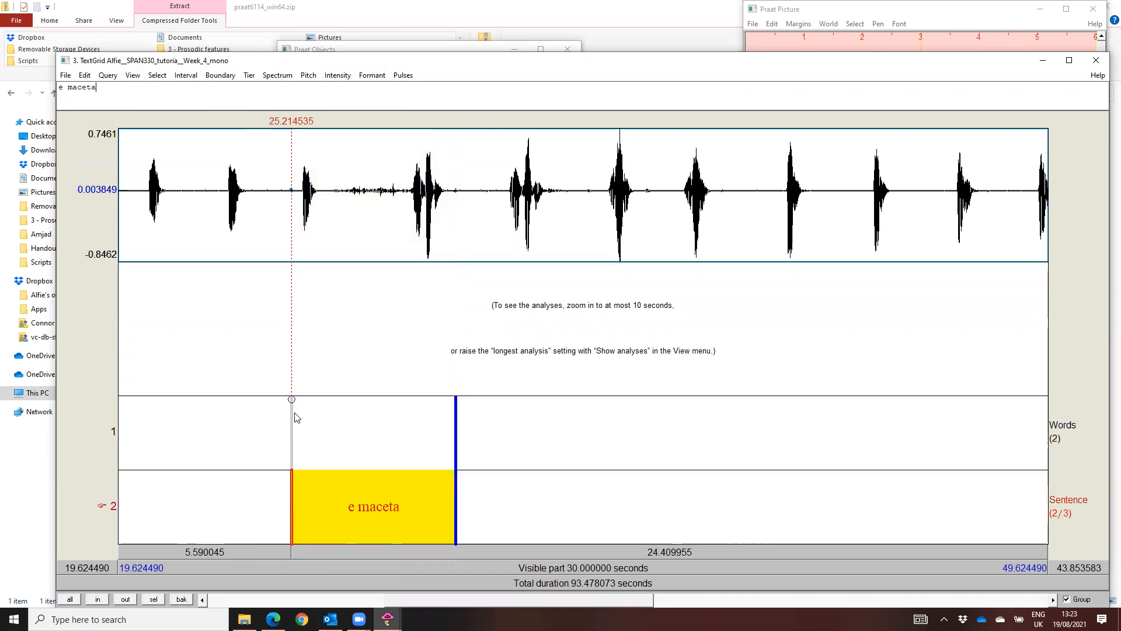
pyautogui.click(293, 403)
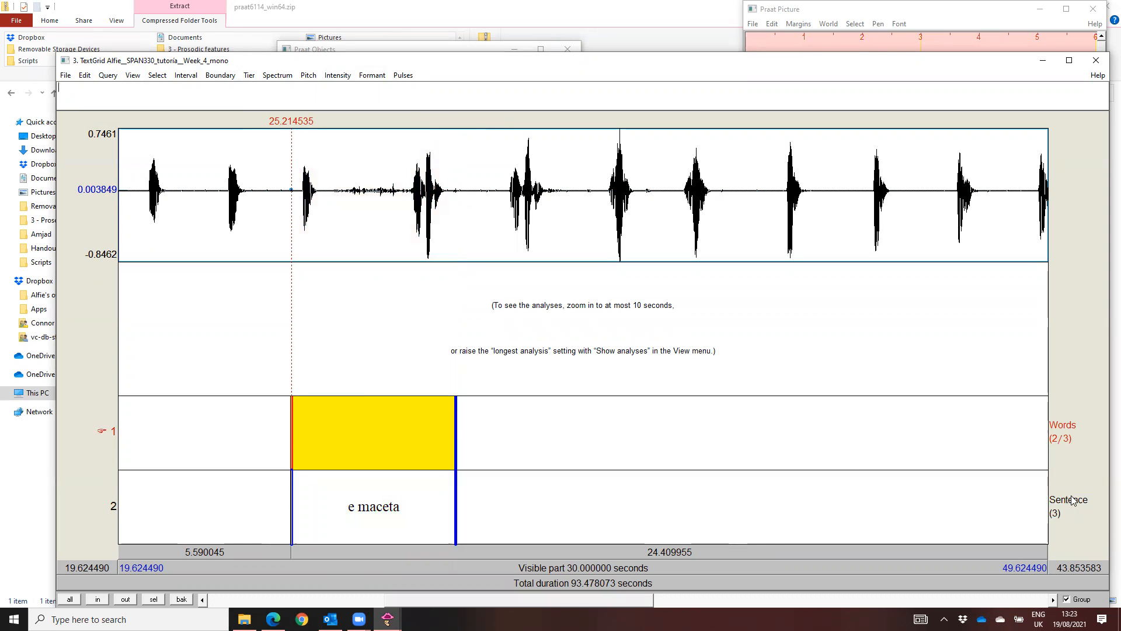
# Split the Words interval at about 27.68 s and label its two parts "e" and "maceta".
pyautogui.click(369, 213)
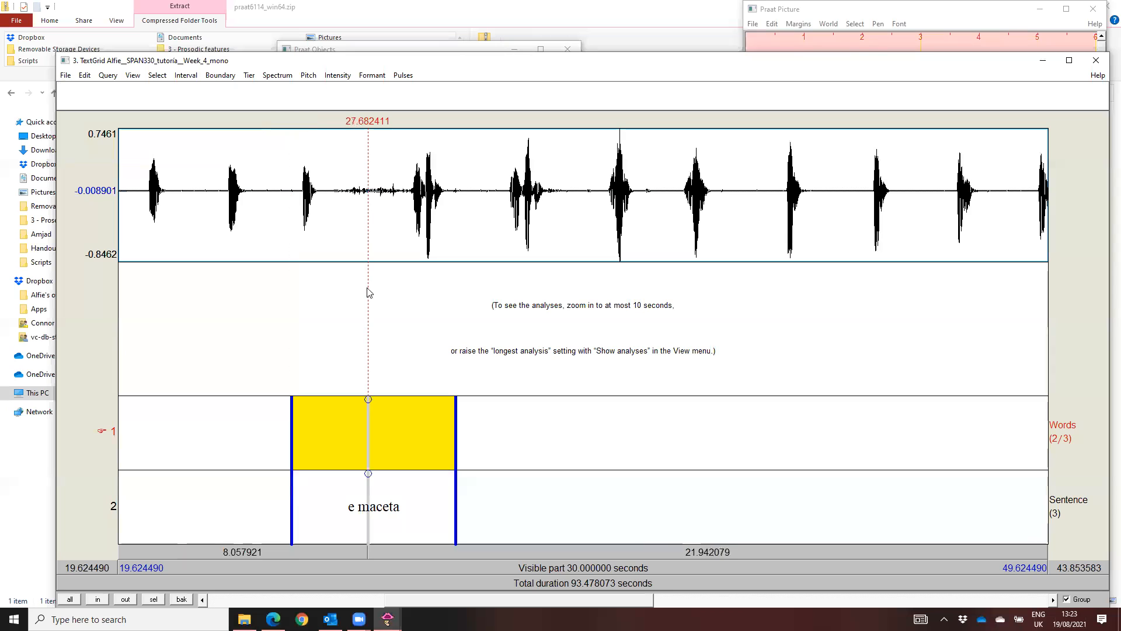
pyautogui.click(368, 402)
pyautogui.click(336, 440)
pyautogui.write('e')
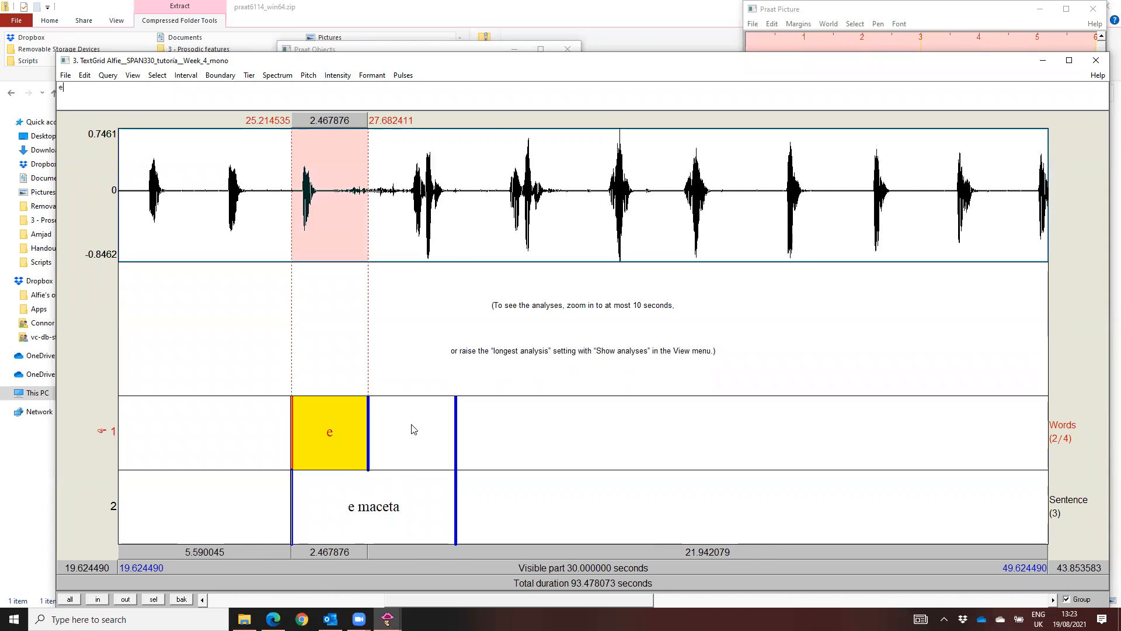
pyautogui.click(411, 424)
pyautogui.write('maceta')
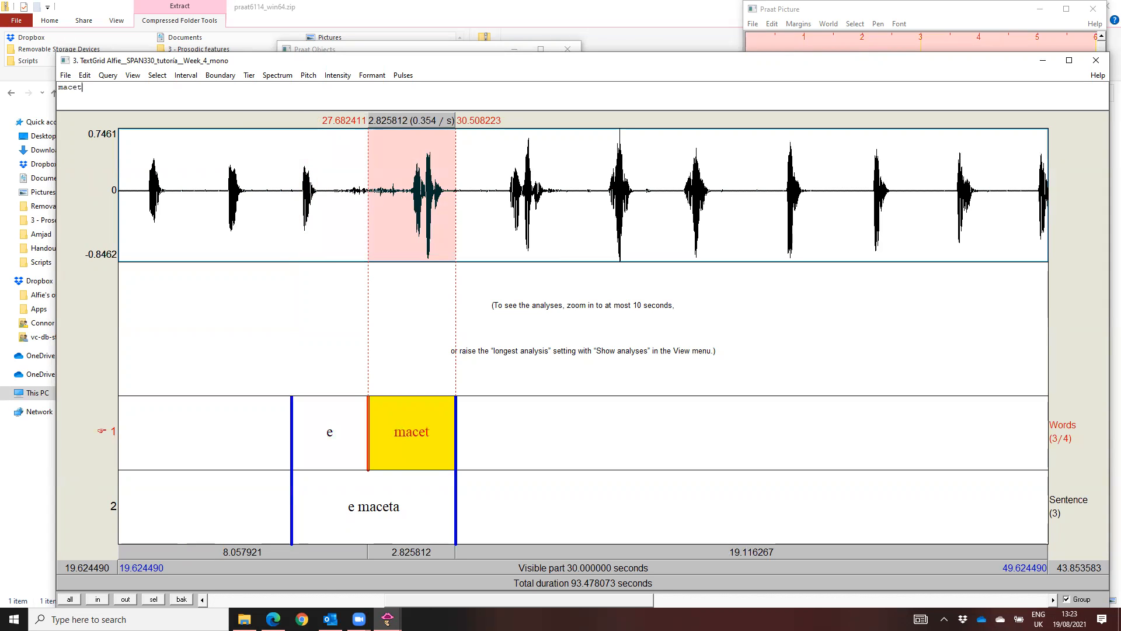
# Maximize the TextGrid editor and add an interval tier named "Phonemes" at position 1.
pyautogui.click(1069, 61)
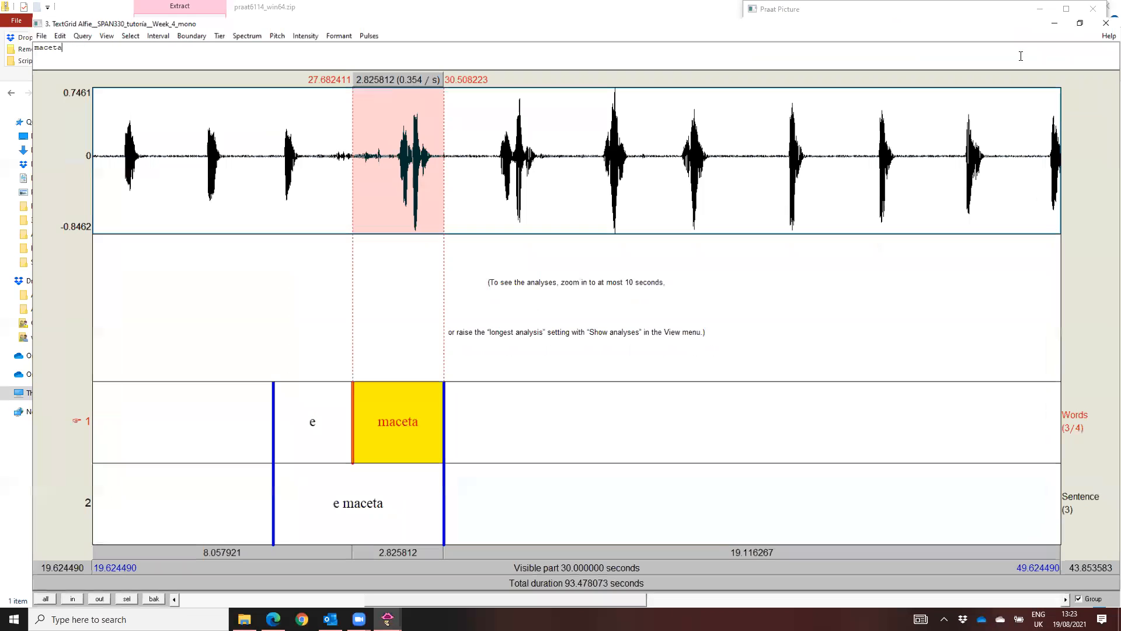
pyautogui.click(193, 19)
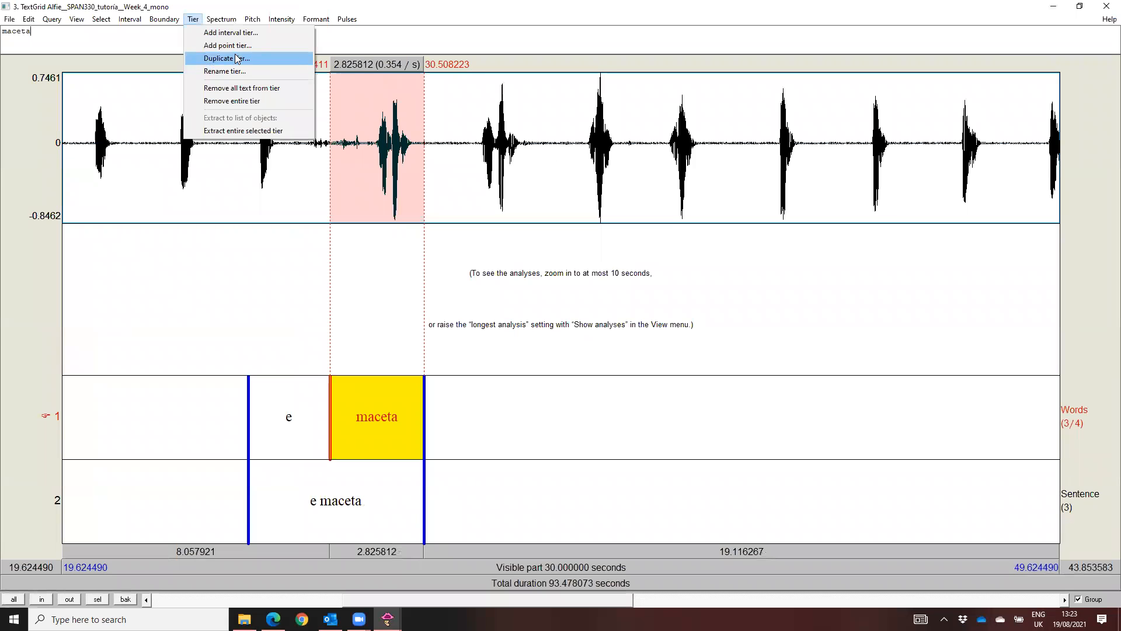
pyautogui.click(234, 33)
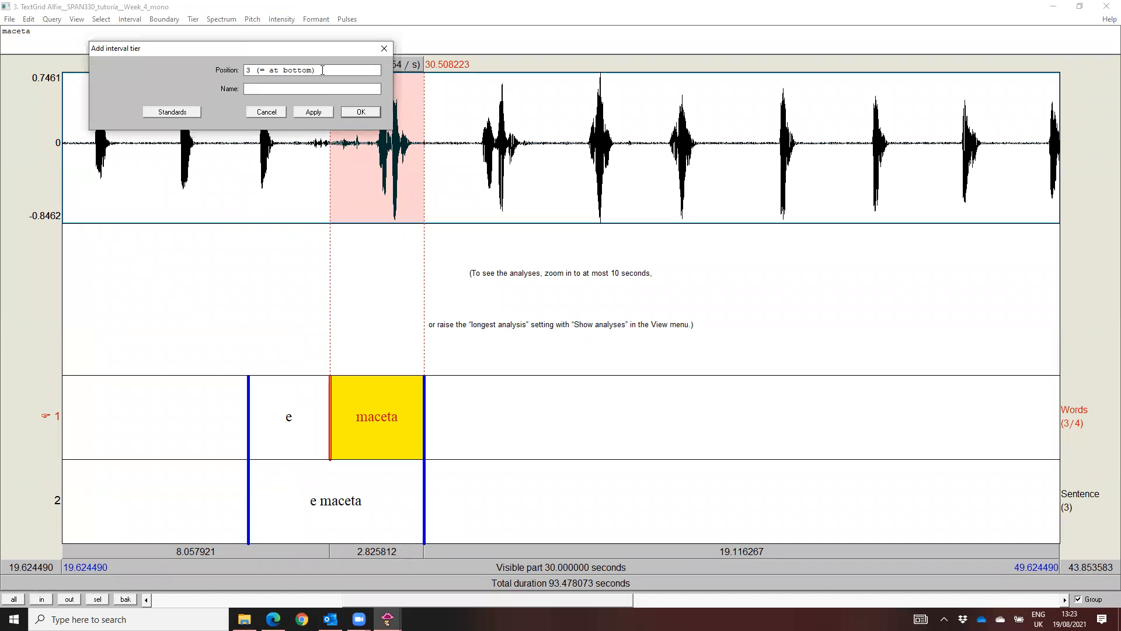
pyautogui.write('1')
pyautogui.write('P')
pyautogui.write('honemes')
pyautogui.click(354, 113)
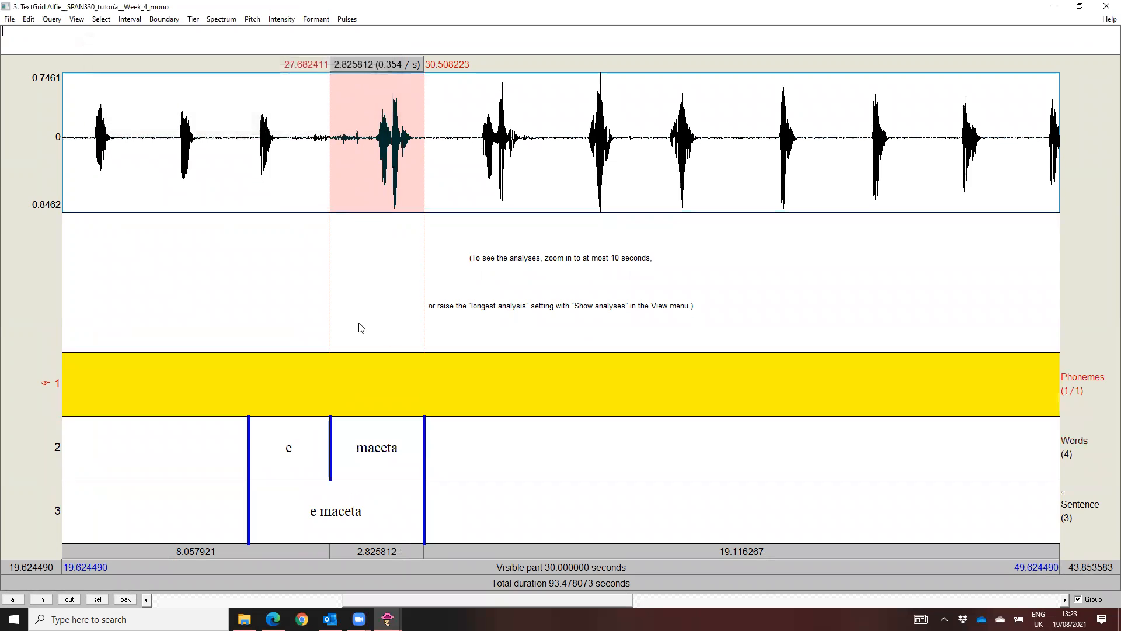
# Add a Phonemes tier boundary aligned with the start of the word "e", at about 25.21 s.
pyautogui.click(248, 432)
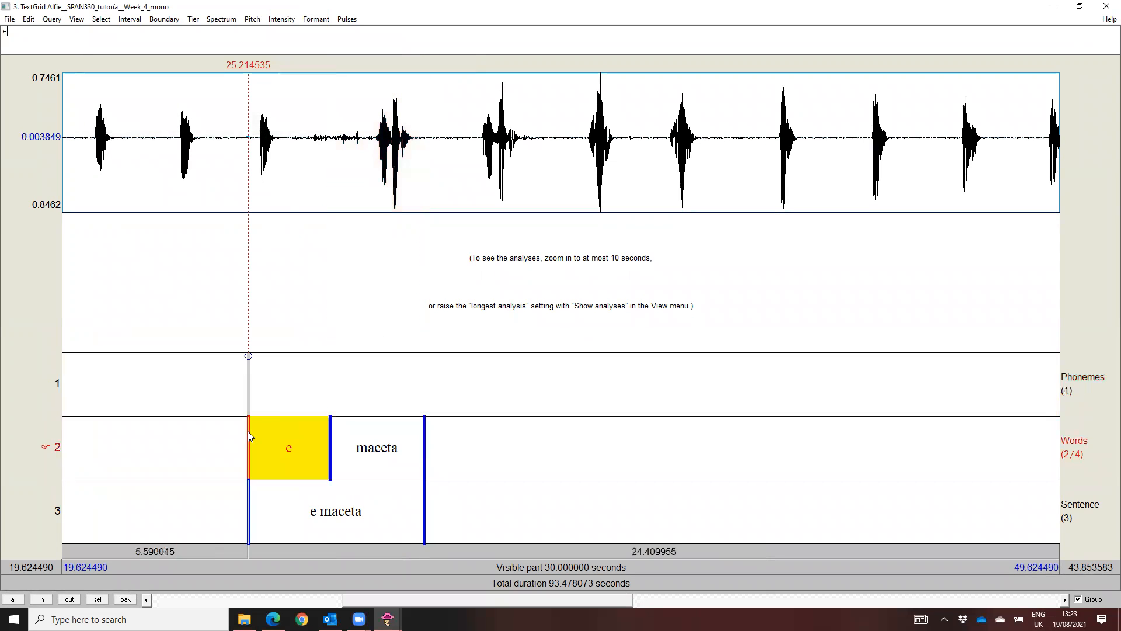
pyautogui.click(248, 357)
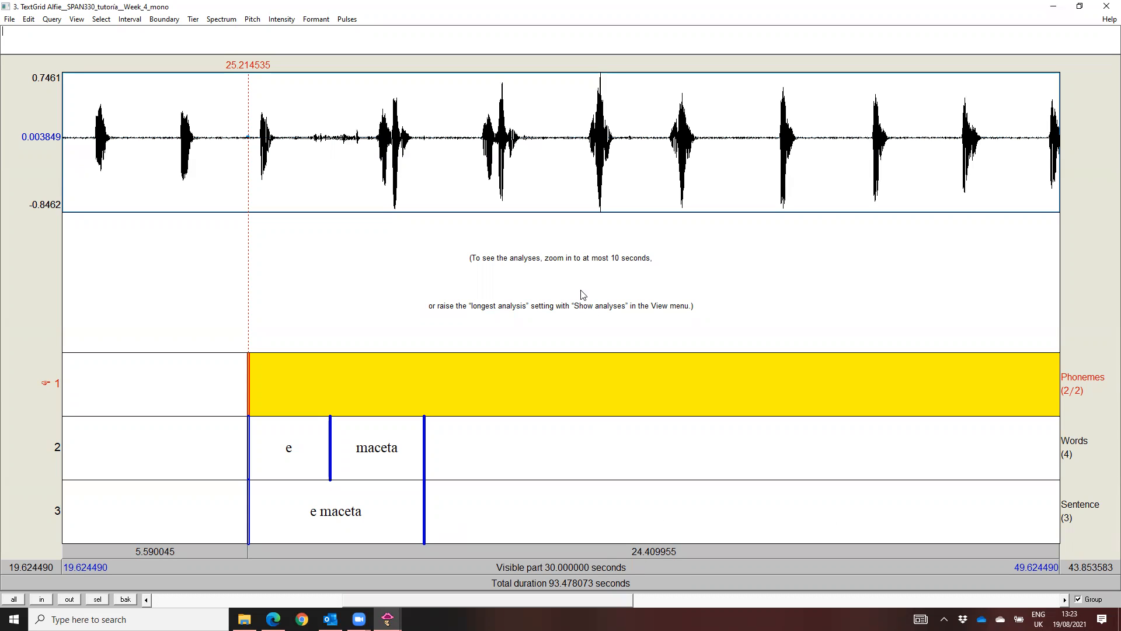
# Select and play about 8.18 s of the recording, from about 37.23 to 45.42 s.
pyautogui.moveTo(648, 207); pyautogui.dragTo(919, 245)
pyautogui.click(739, 553)
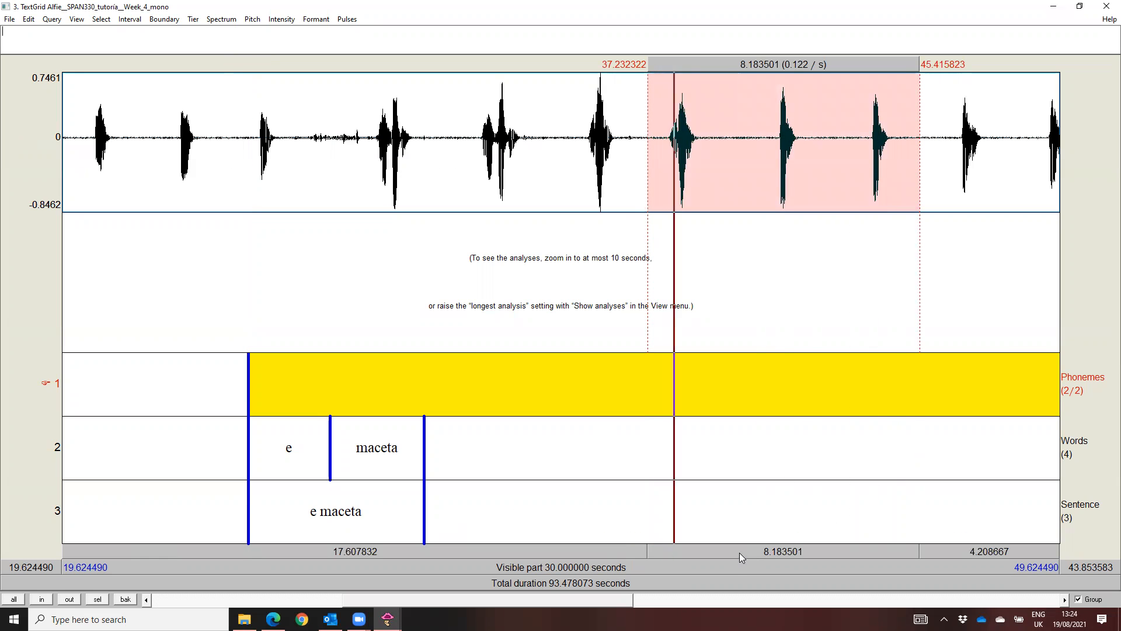
pyautogui.click(558, 580)
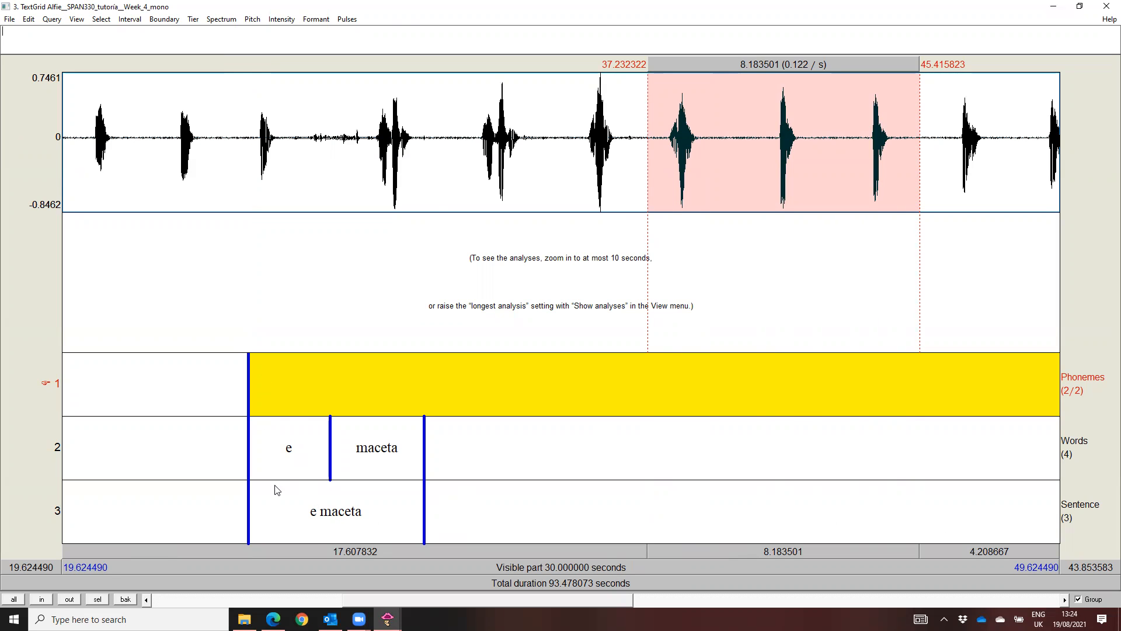
# Zoom to the "e maceta" sentence and move the first Phonemes boundary to the vowel's onset at about 25.60 s.
pyautogui.click(275, 510)
pyautogui.click(97, 599)
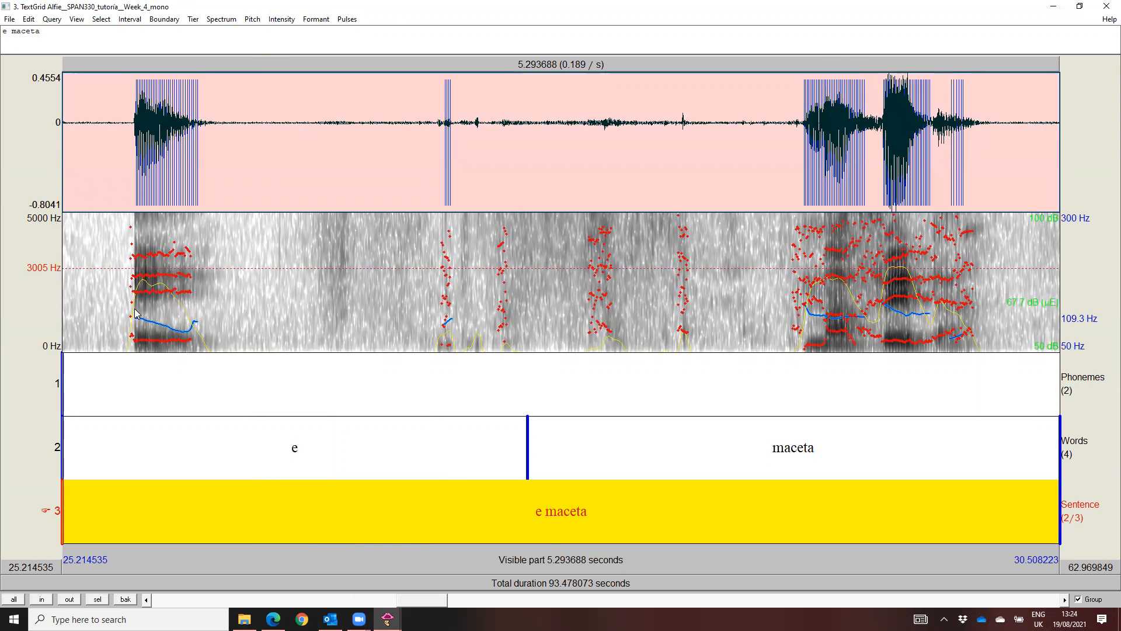
pyautogui.click(135, 308)
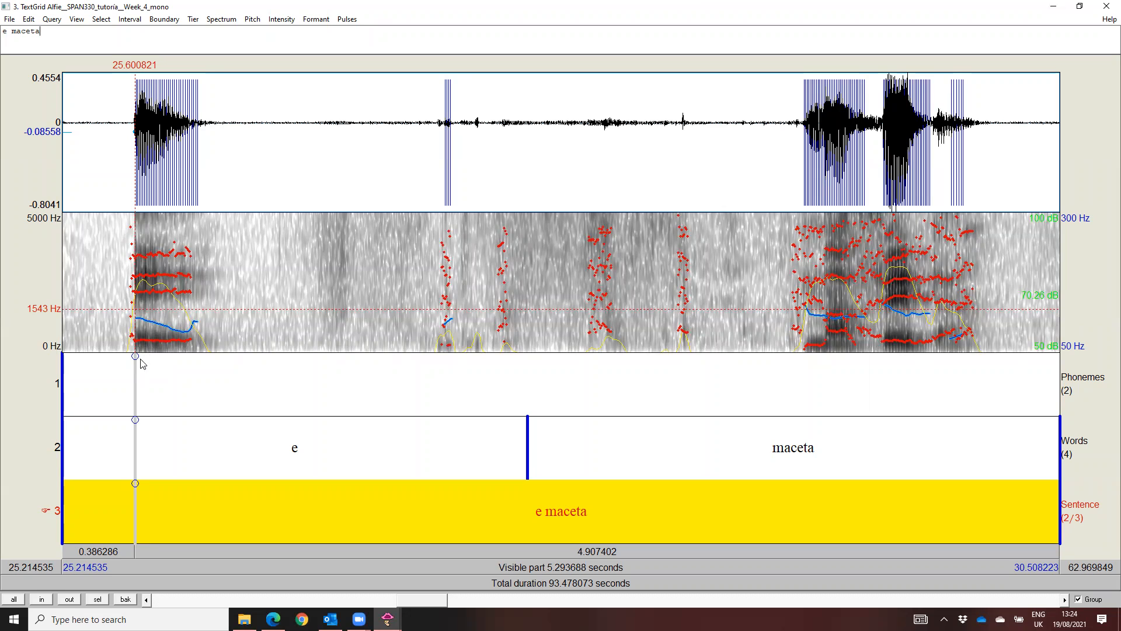
pyautogui.moveTo(65, 388); pyautogui.dragTo(135, 390)
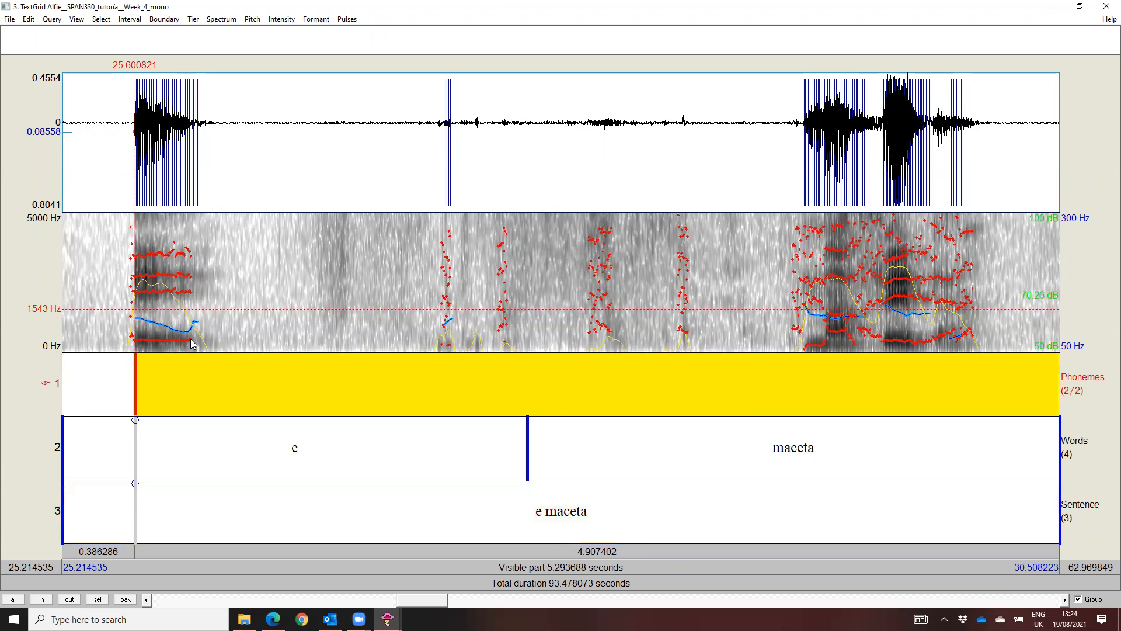
# Add a Phonemes boundary at the end of the first vowel, at about 25.90 s, and label the vowel's interval "e".
pyautogui.click(191, 338)
pyautogui.click(191, 357)
pyautogui.click(169, 374)
pyautogui.write('e')
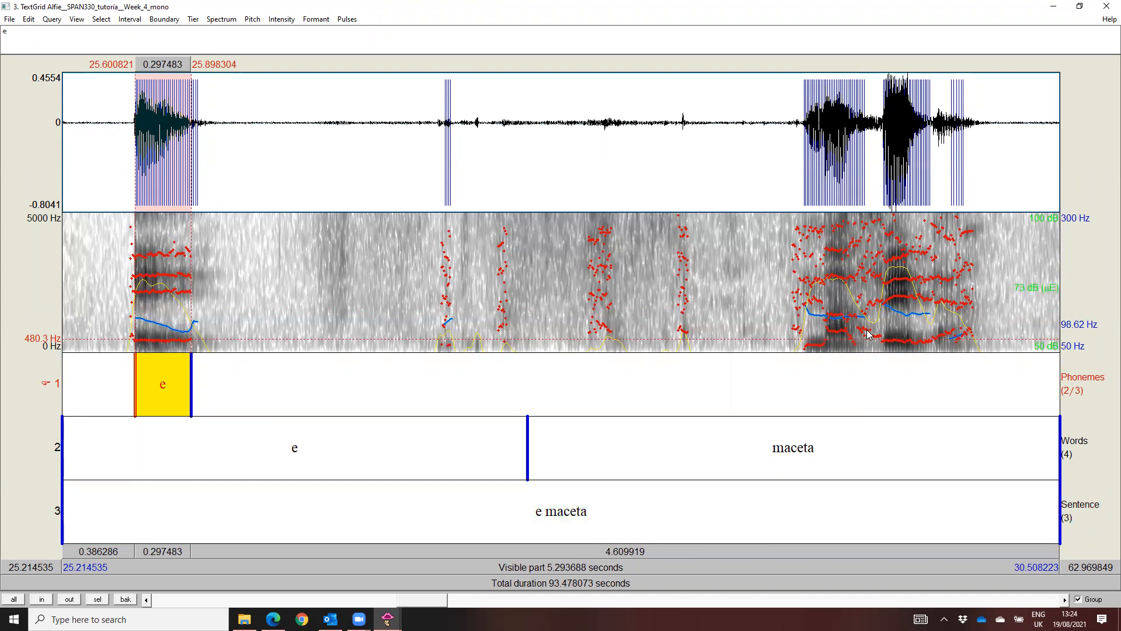
# Play the word "maceta" and add Phonemes boundaries around it at about 28.98 s and 30.10 s.
pyautogui.moveTo(775, 318); pyautogui.dragTo(1006, 336)
pyautogui.press('Tab')
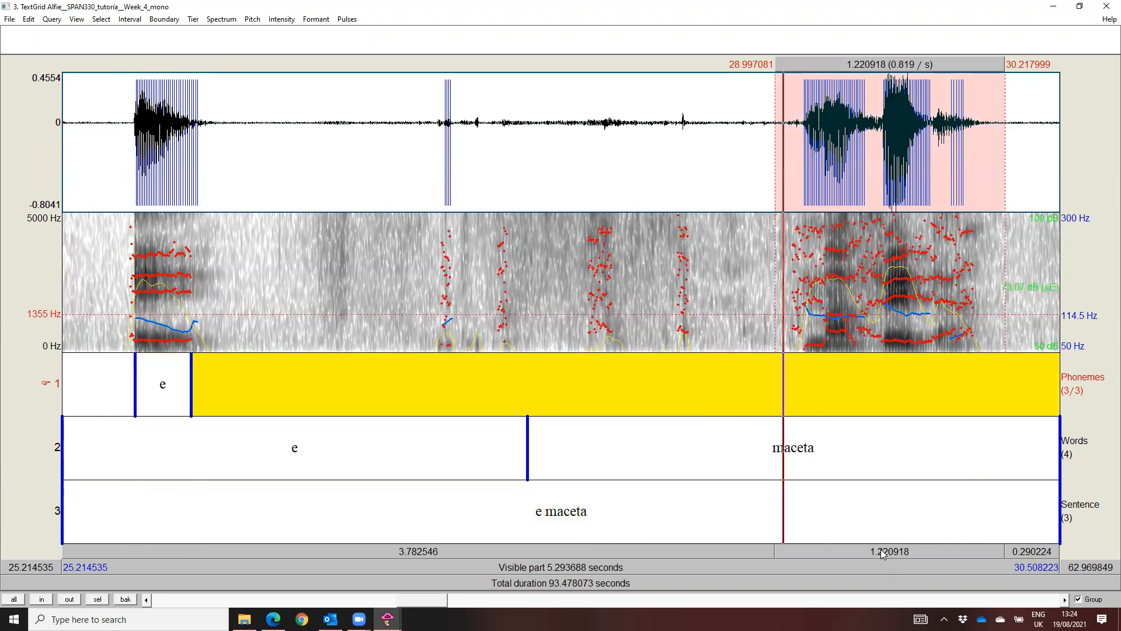
pyautogui.click(983, 350)
pyautogui.click(983, 355)
pyautogui.click(772, 324)
pyautogui.click(772, 354)
# Zoom to the stretch from about 28.67 to 30.33 s and add Phonemes boundaries at about 29.27 s and 29.40 s.
pyautogui.moveTo(714, 296); pyautogui.dragTo(1025, 296)
pyautogui.click(127, 600)
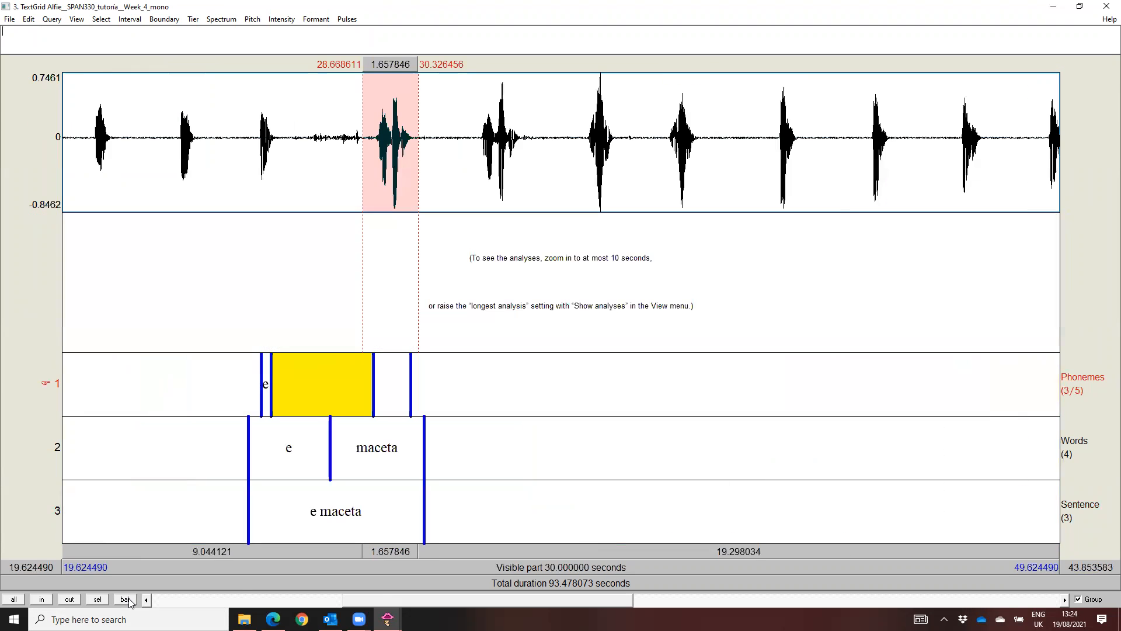
pyautogui.click(98, 600)
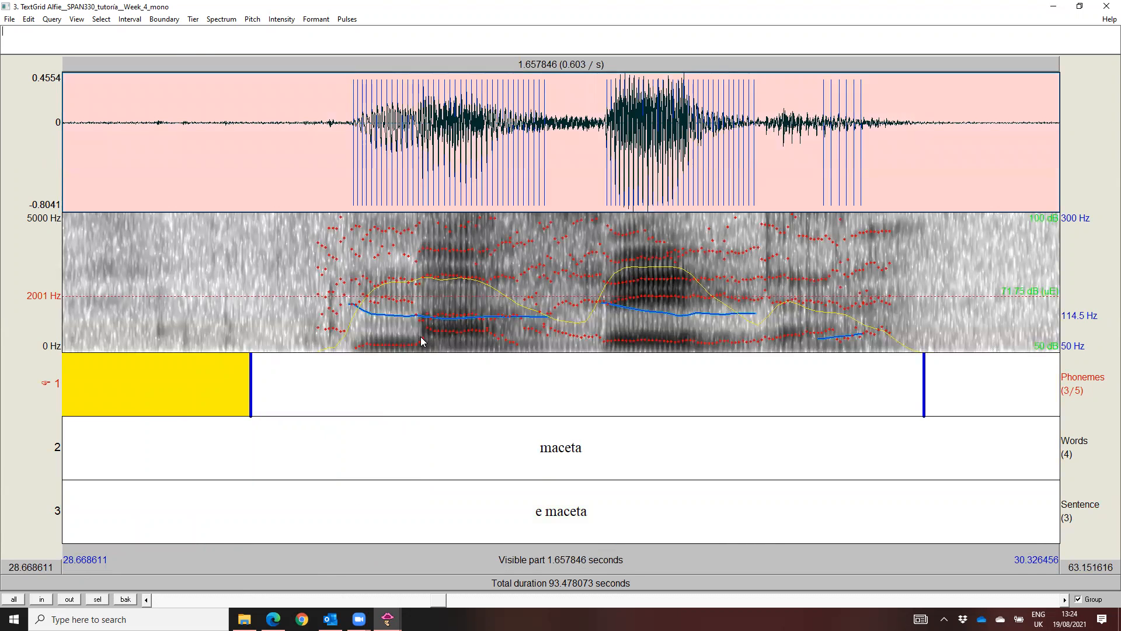
pyautogui.click(422, 356)
pyautogui.click(422, 356)
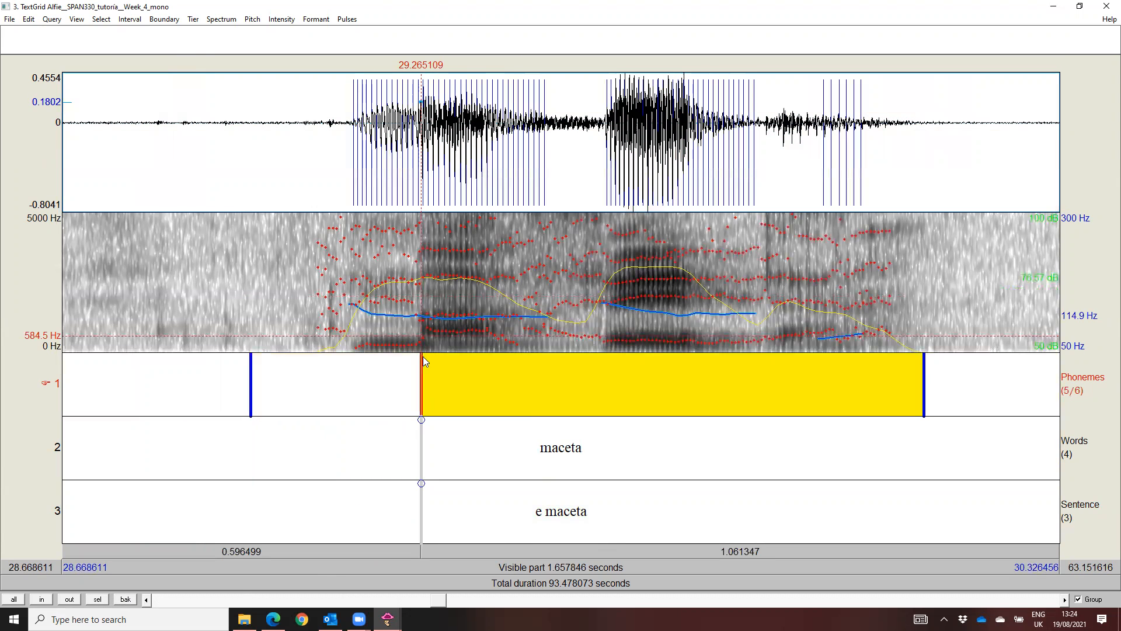
pyautogui.click(502, 355)
pyautogui.click(502, 355)
# Add three more Phonemes boundaries within "maceta", at about 29.57 s, 29.72 s and 29.84 s.
pyautogui.click(607, 354)
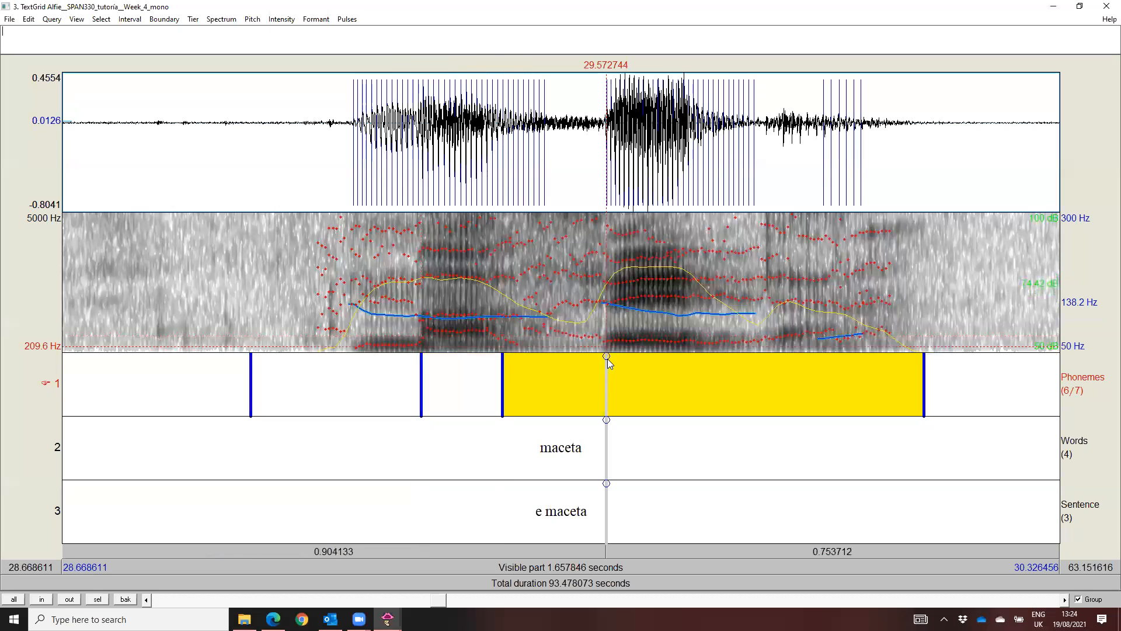
pyautogui.click(607, 355)
pyautogui.click(692, 305)
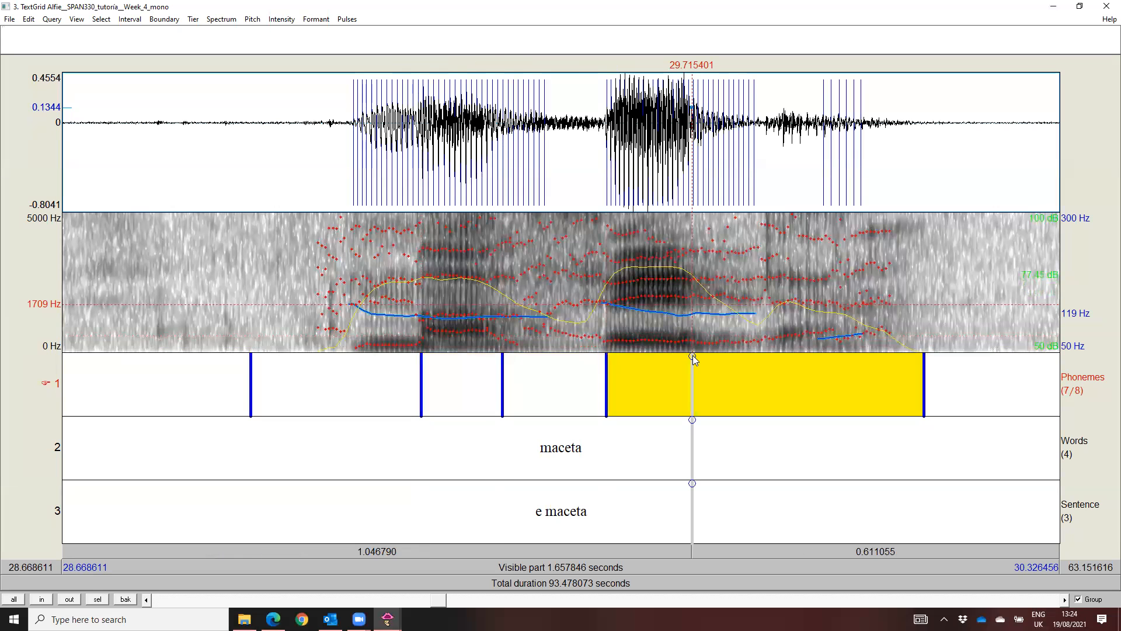
pyautogui.click(691, 355)
pyautogui.click(767, 290)
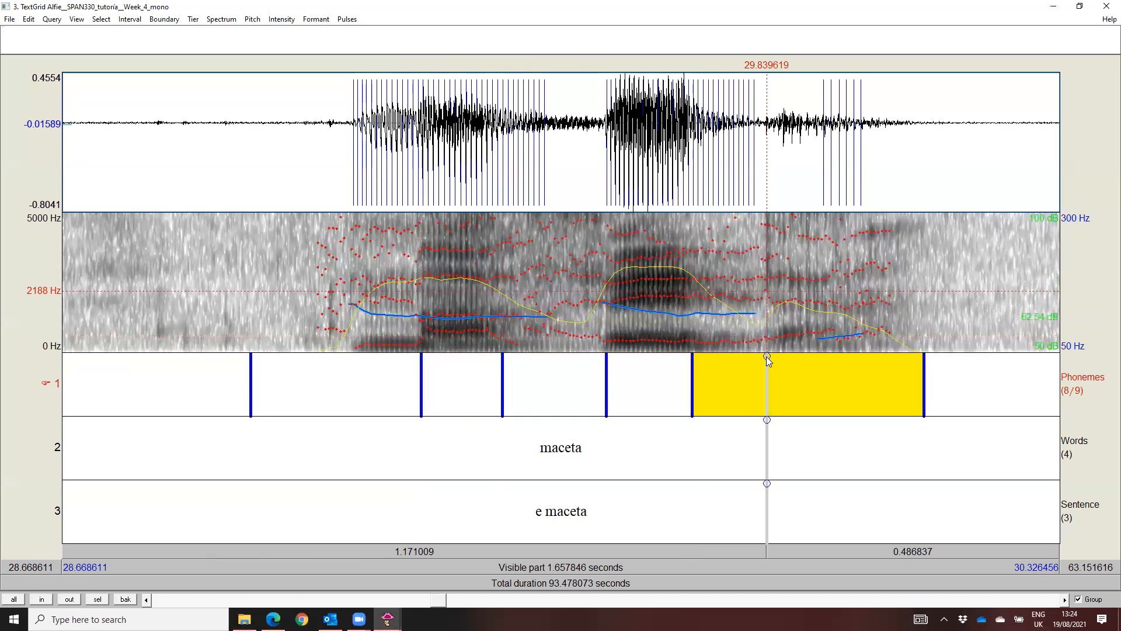
pyautogui.click(766, 356)
# Label the first three phoneme intervals of "maceta" as "m", "a" and "θ".
pyautogui.click(337, 394)
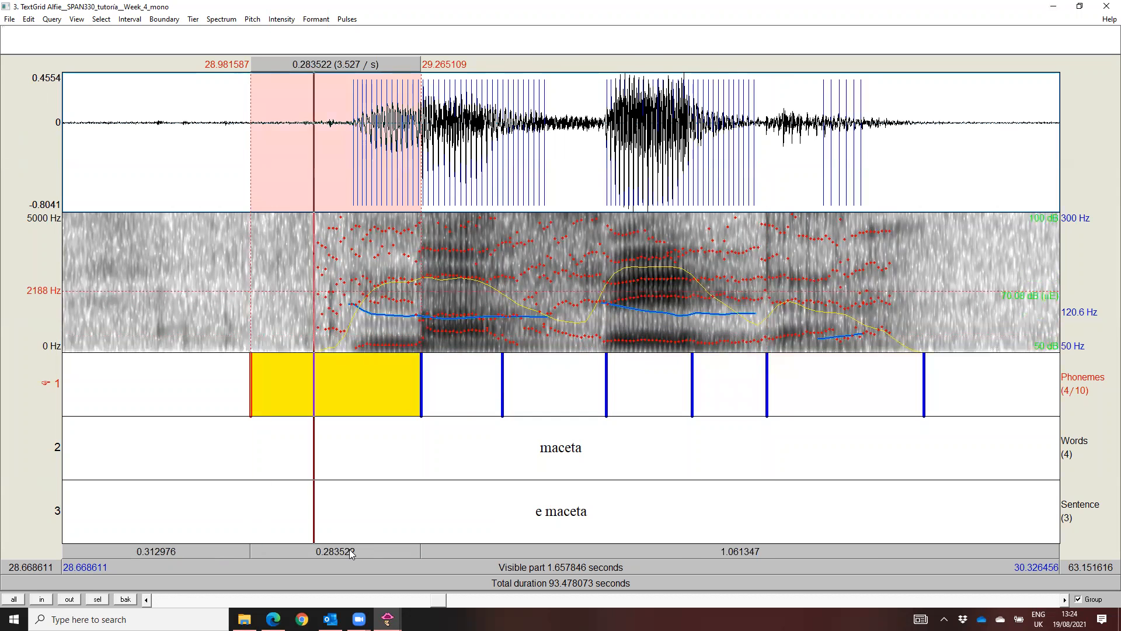
pyautogui.write('mn')
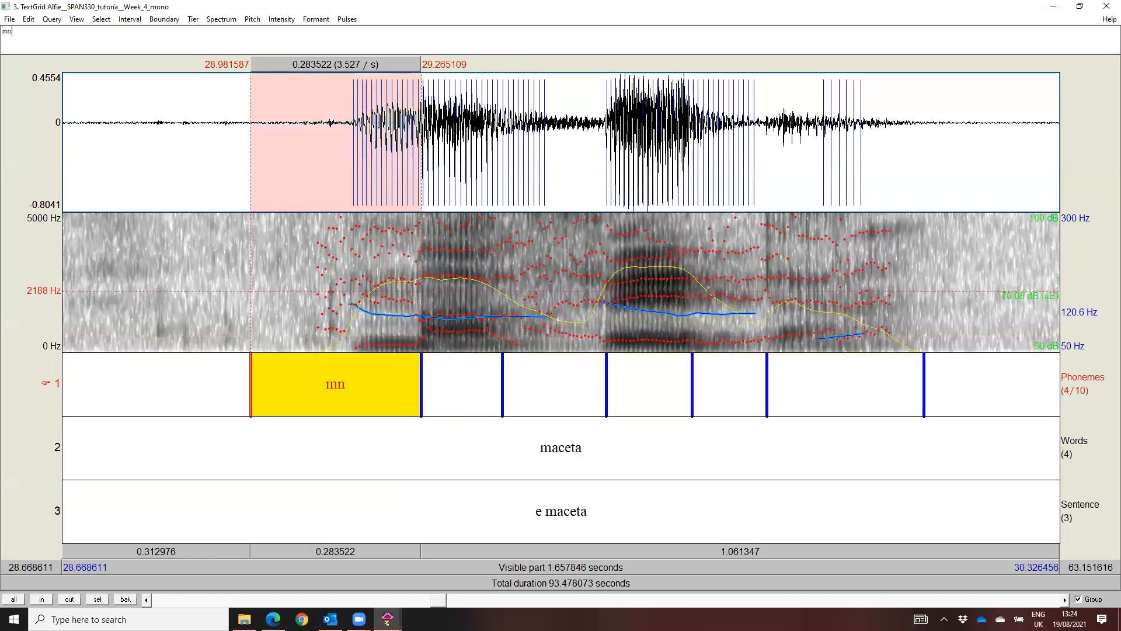
pyautogui.press('BackSpace')
pyautogui.click(451, 405)
pyautogui.write('a')
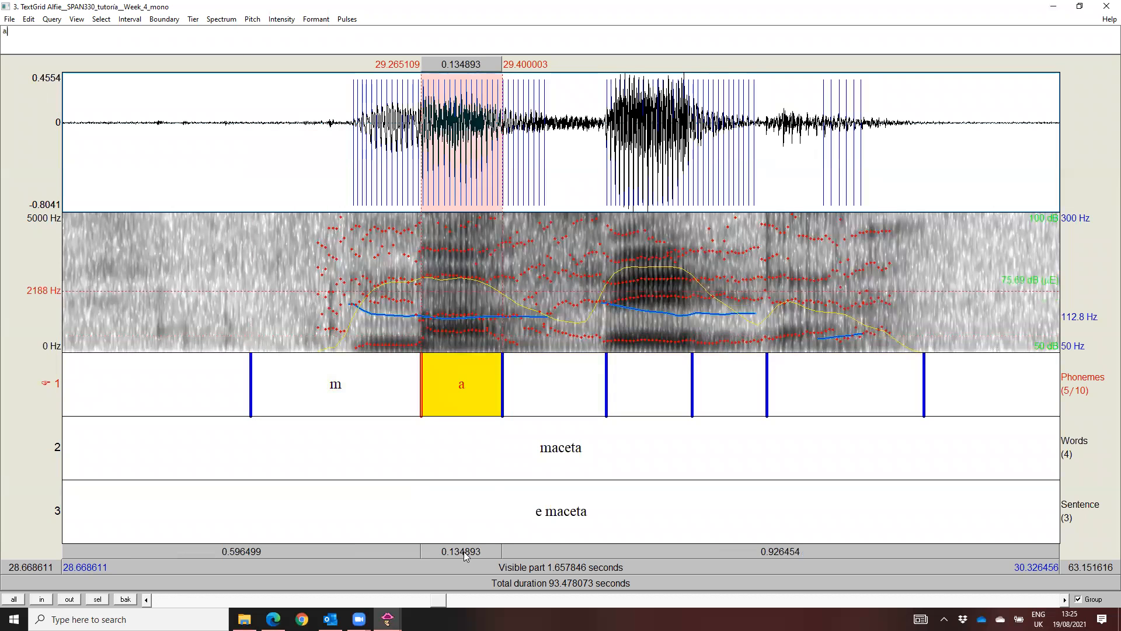
pyautogui.click(571, 385)
pyautogui.write('θ')
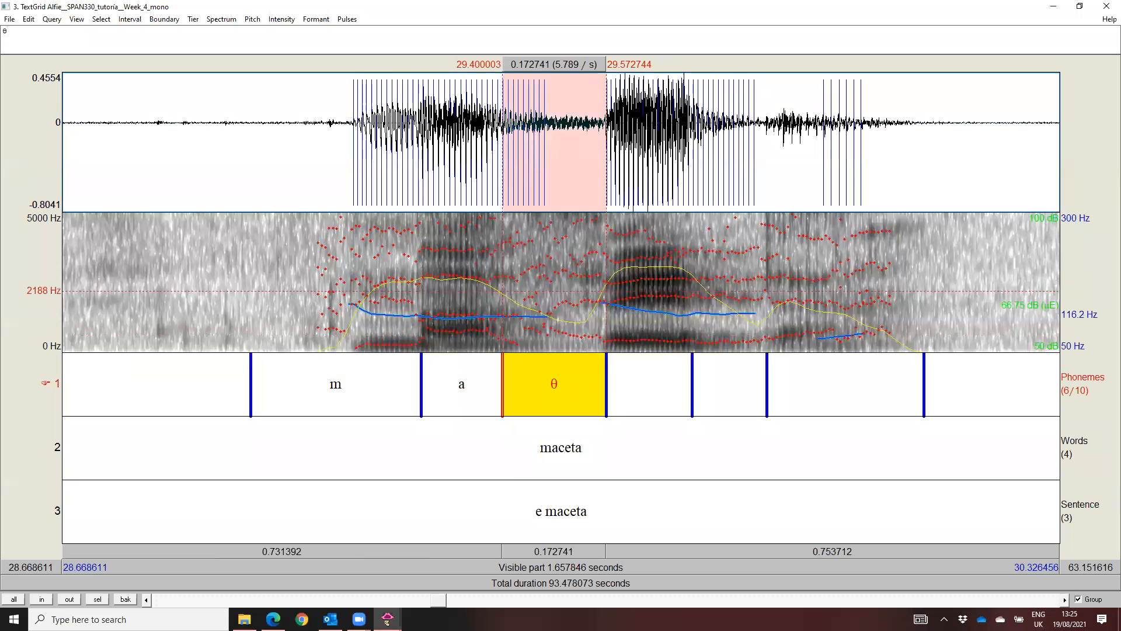
# Label the last three phoneme intervals of "maceta" as "e", "t" and "a", replaying segments to check them.
pyautogui.click(636, 393)
pyautogui.write('e')
pyautogui.click(572, 404)
pyautogui.click(563, 551)
pyautogui.click(637, 405)
pyautogui.click(631, 551)
pyautogui.click(717, 387)
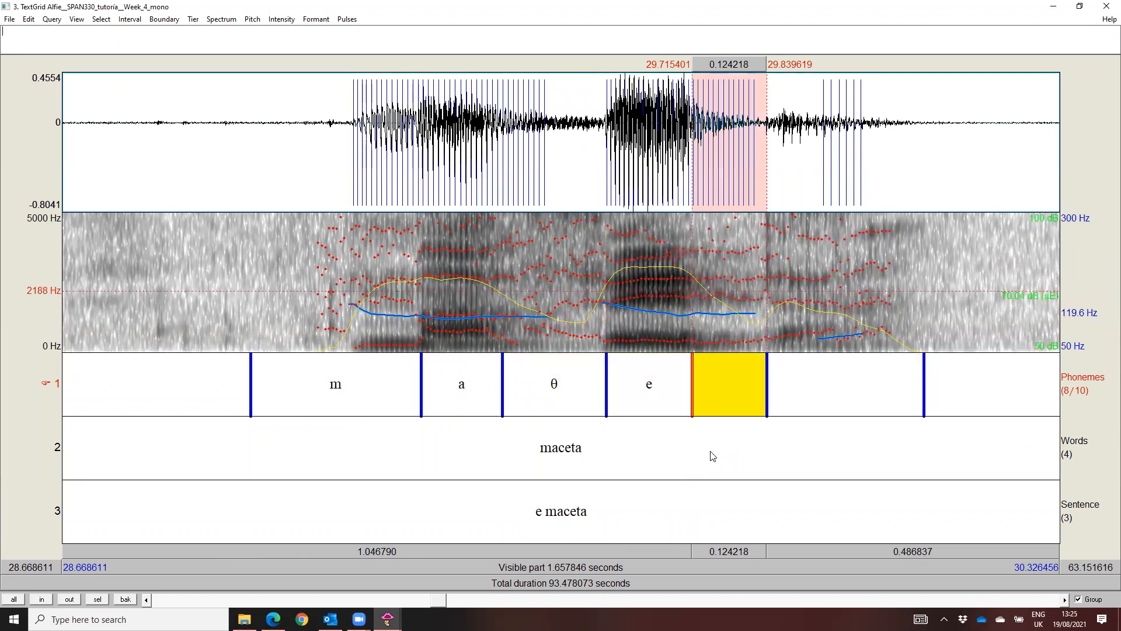
pyautogui.write('t')
pyautogui.click(841, 387)
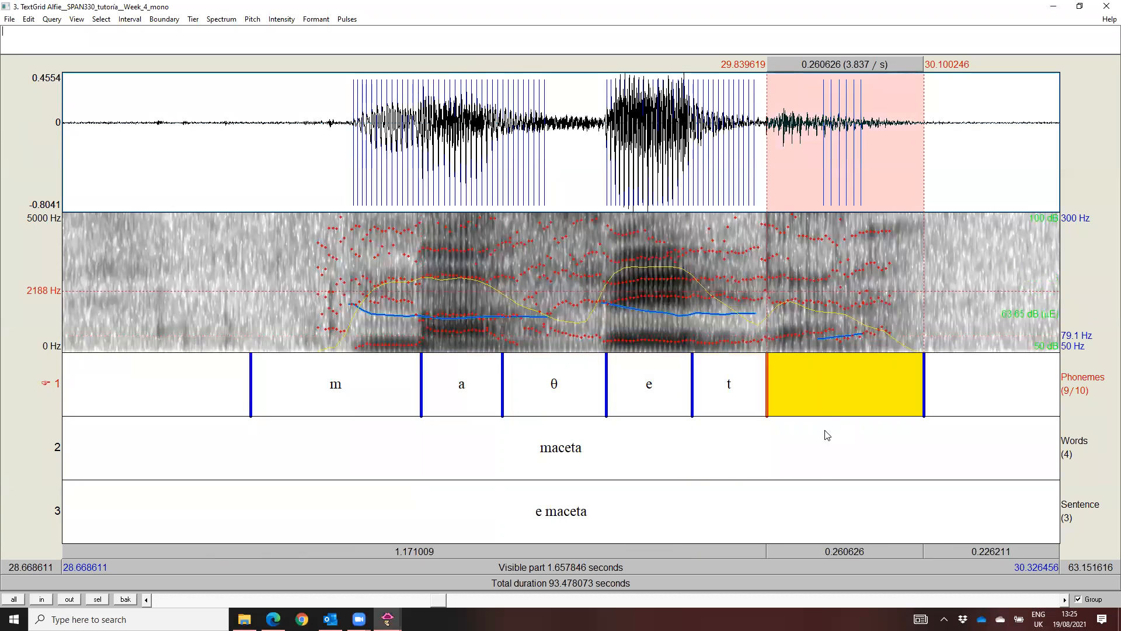
pyautogui.click(820, 551)
pyautogui.write('a')
# Zoom to about 28.89–30.27 s and move the starting boundary of "m" later to the onset of voicing.
pyautogui.moveTo(198, 319); pyautogui.dragTo(1026, 318)
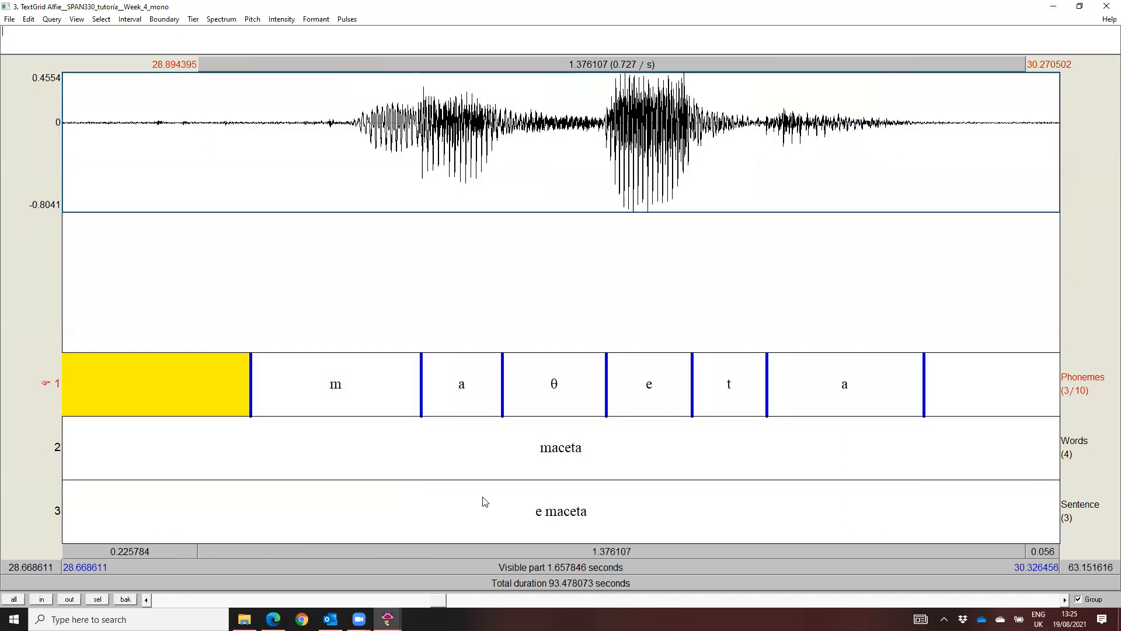
pyautogui.click(97, 600)
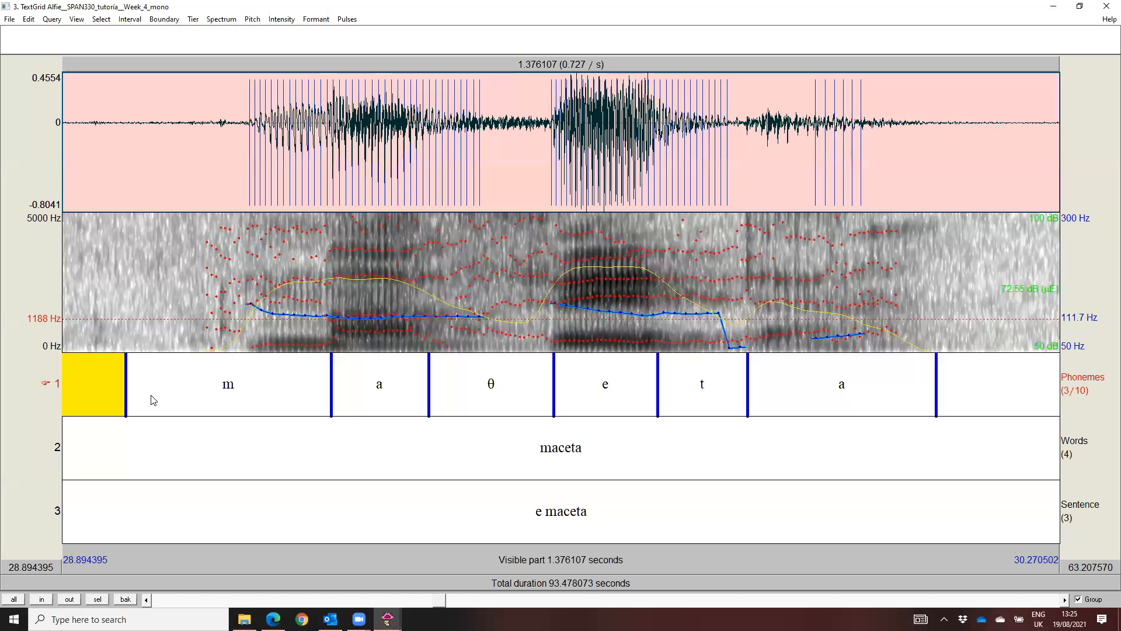
pyautogui.click(140, 397)
pyautogui.moveTo(140, 397); pyautogui.dragTo(253, 404)
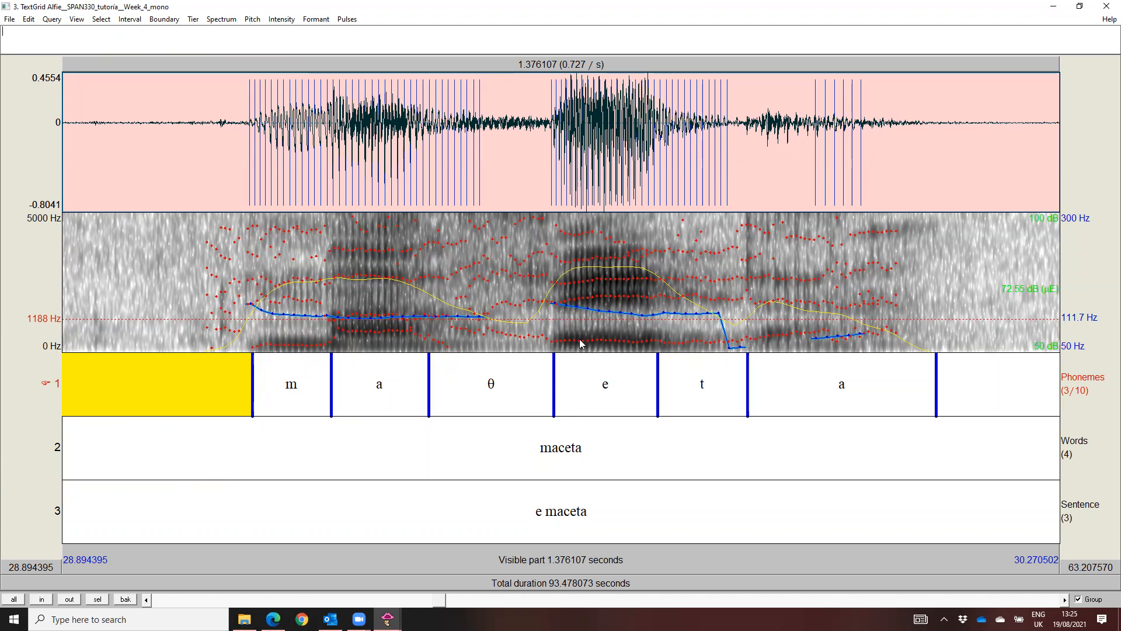
# Shift the boundary between "θ" and "e" slightly later and fine-tune the one between "m" and "a" to about 29.27 s.
pyautogui.click(587, 384)
pyautogui.moveTo(586, 383); pyautogui.dragTo(565, 386)
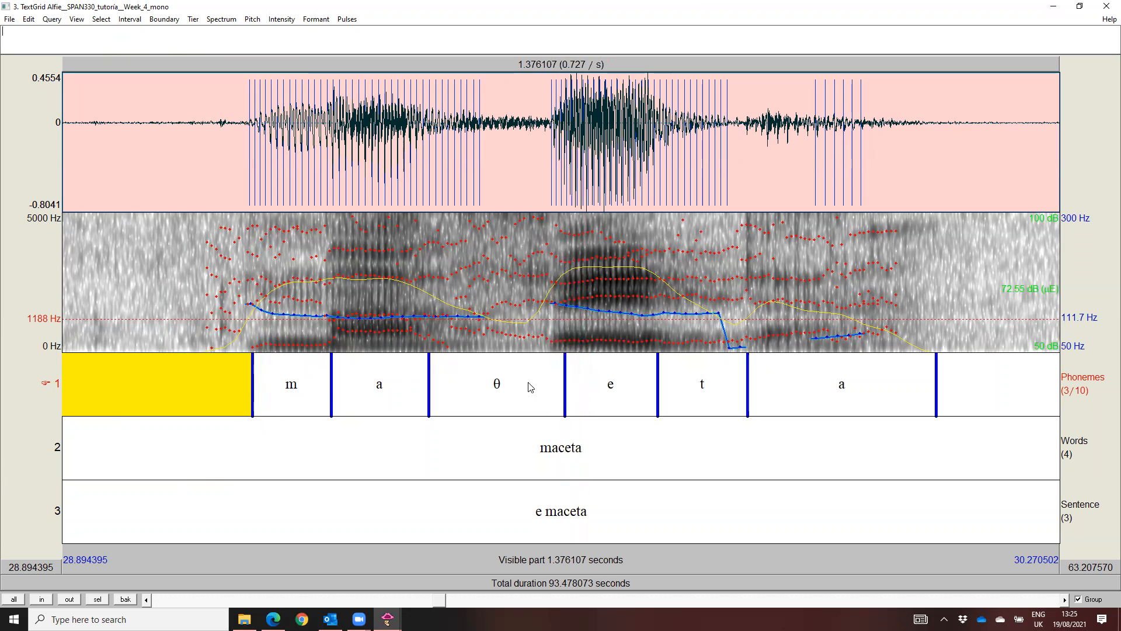
pyautogui.click(338, 393)
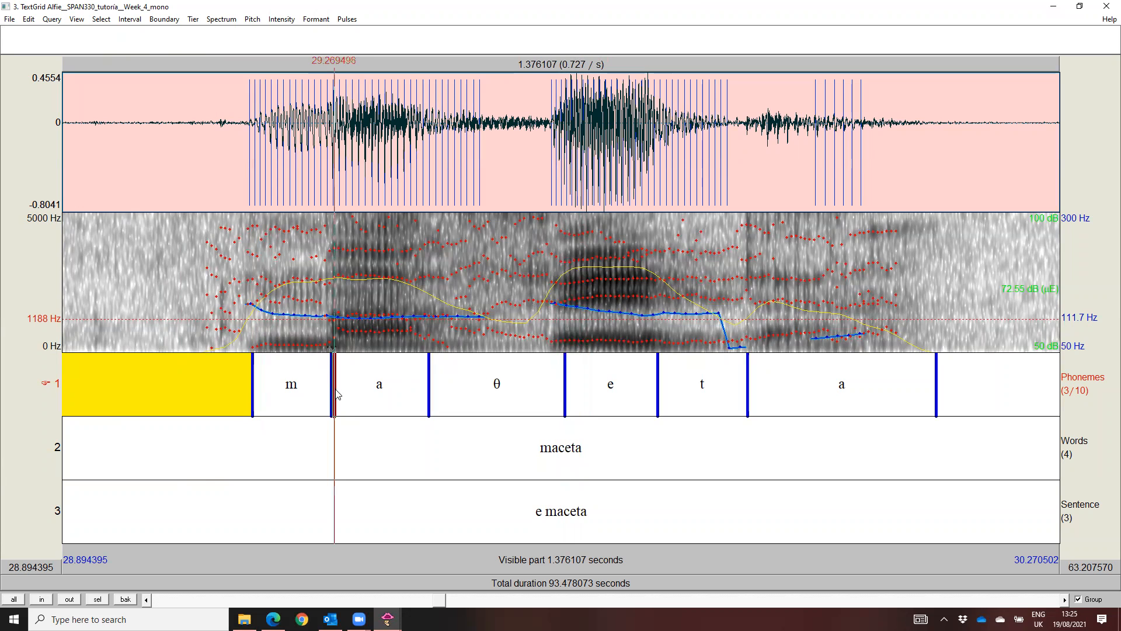
pyautogui.click(336, 396)
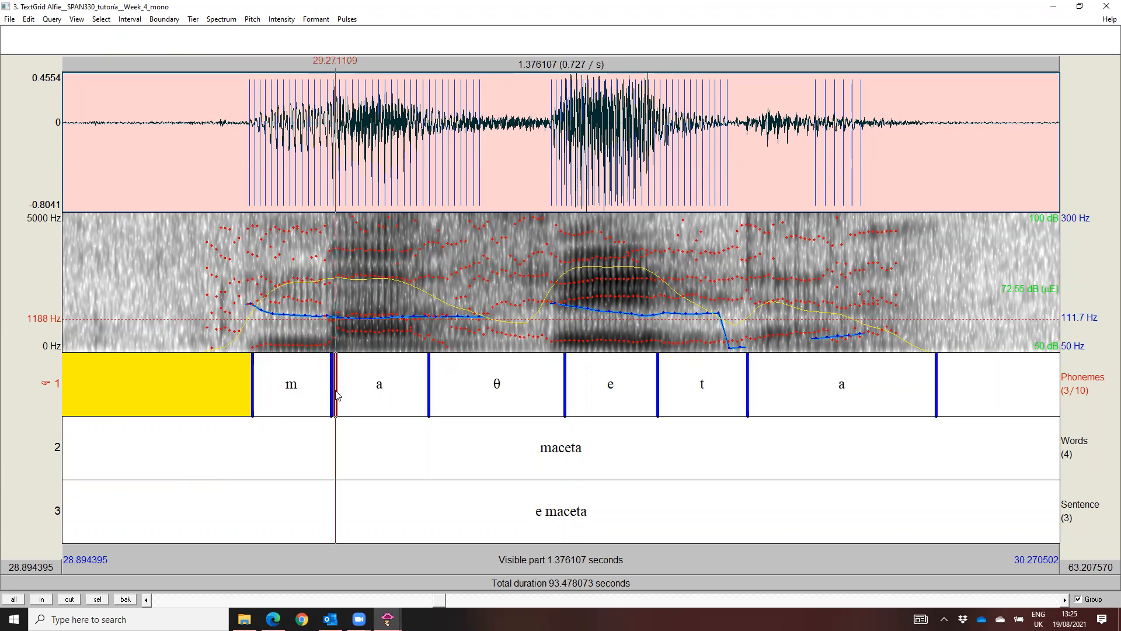
pyautogui.click(335, 394)
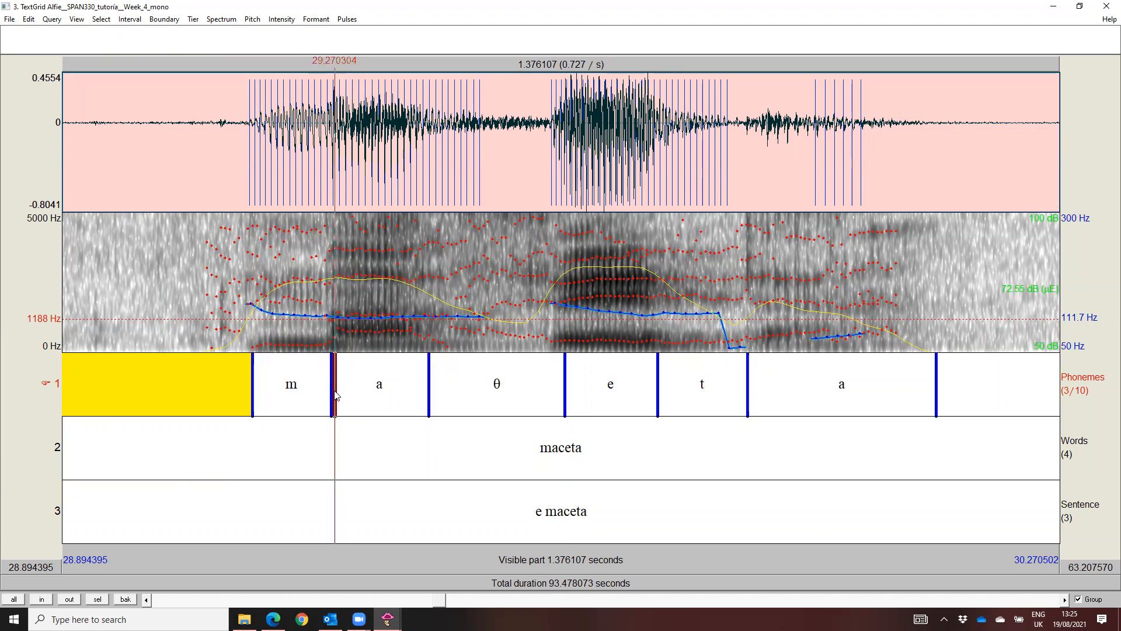
pyautogui.moveTo(334, 390); pyautogui.dragTo(333, 372)
# Move the start of "m" slightly later and the a–θ and θ–e boundaries earlier to match the spectrogram.
pyautogui.moveTo(254, 384); pyautogui.dragTo(262, 383)
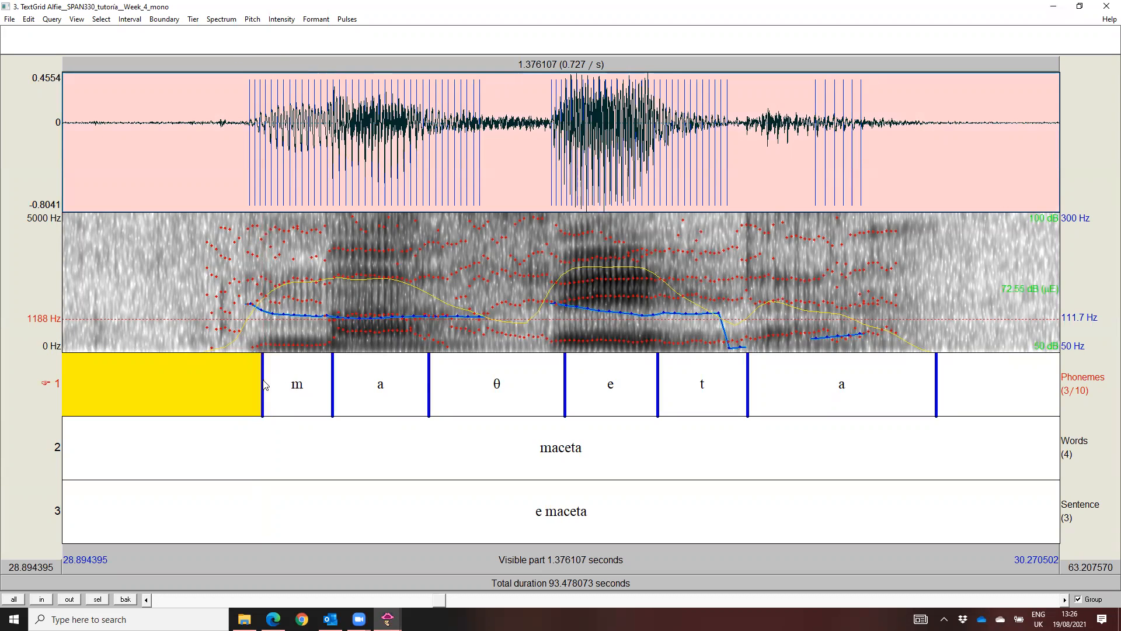
pyautogui.moveTo(431, 388); pyautogui.dragTo(408, 390)
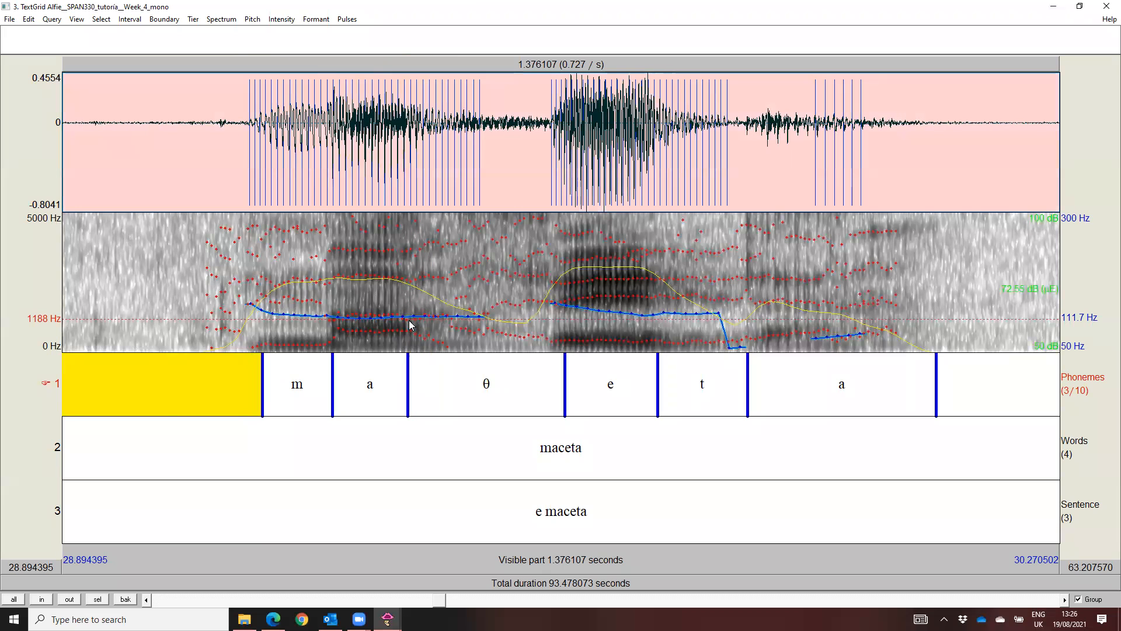
pyautogui.moveTo(565, 394); pyautogui.dragTo(555, 397)
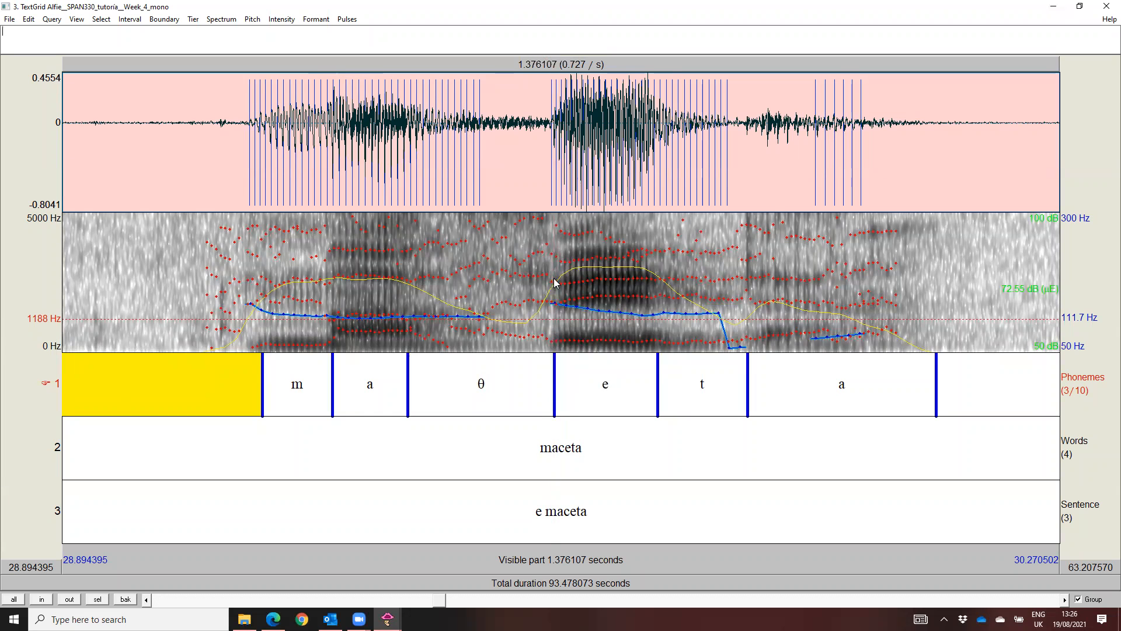
# Move the boundary between "e" and "t" to about 29.71 s and snap it to the nearest zero crossing.
pyautogui.moveTo(657, 400); pyautogui.dragTo(651, 401)
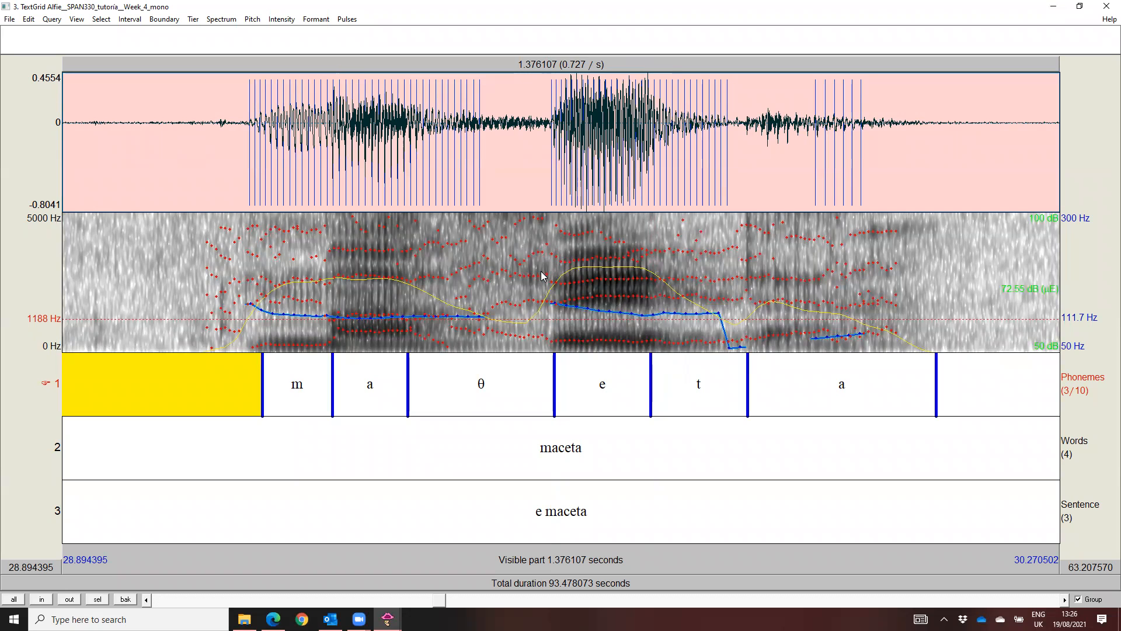
pyautogui.click(654, 397)
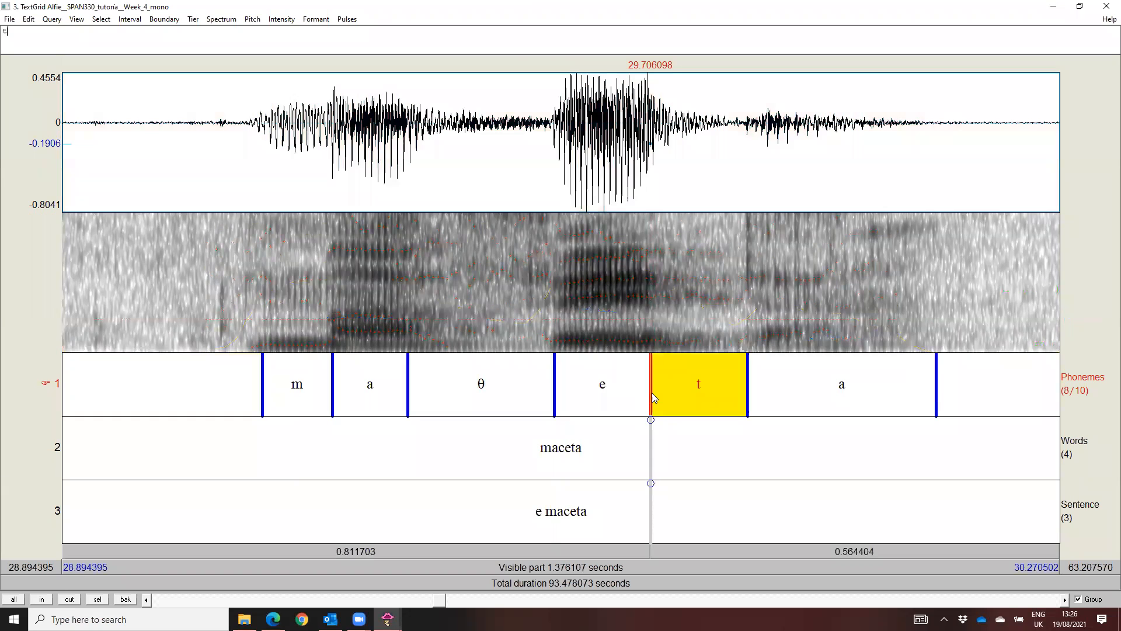
pyautogui.click(173, 22)
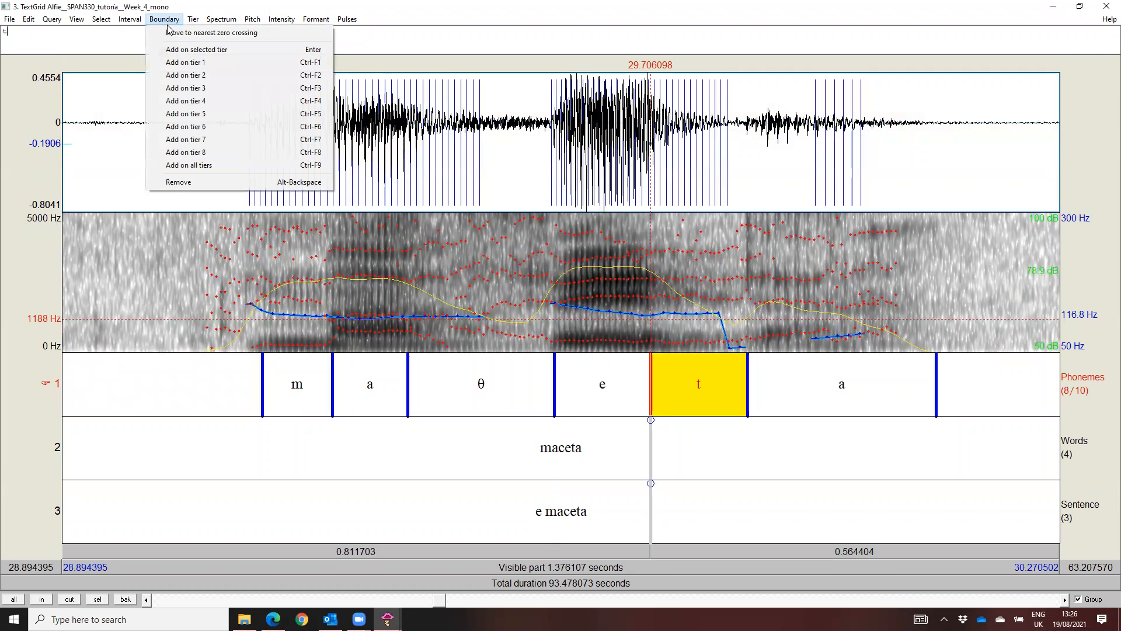
pyautogui.click(205, 35)
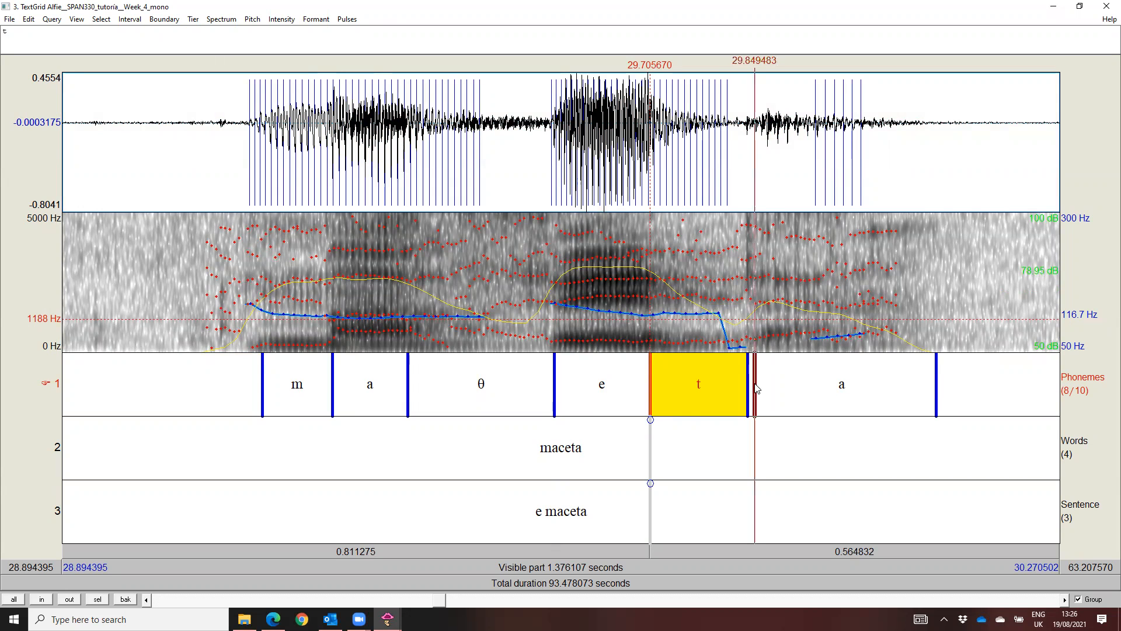
# Move the boundary between "t" and the final "a" to about 29.85 s and shorten the final "a" by moving its end earlier.
pyautogui.moveTo(762, 390); pyautogui.dragTo(754, 389)
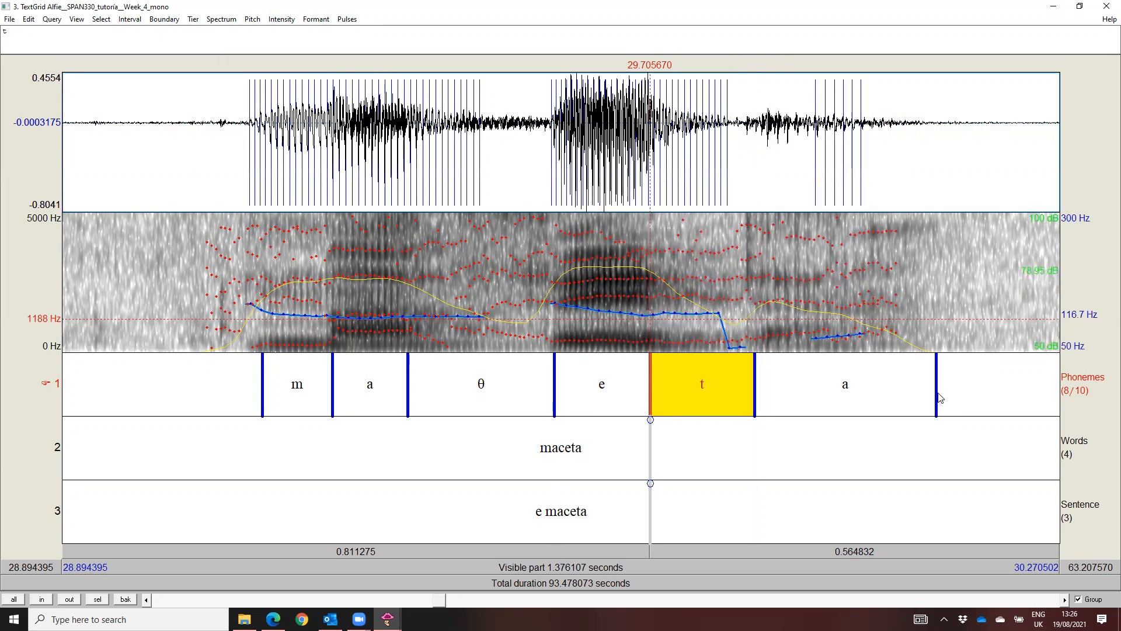
pyautogui.moveTo(825, 396); pyautogui.dragTo(820, 396)
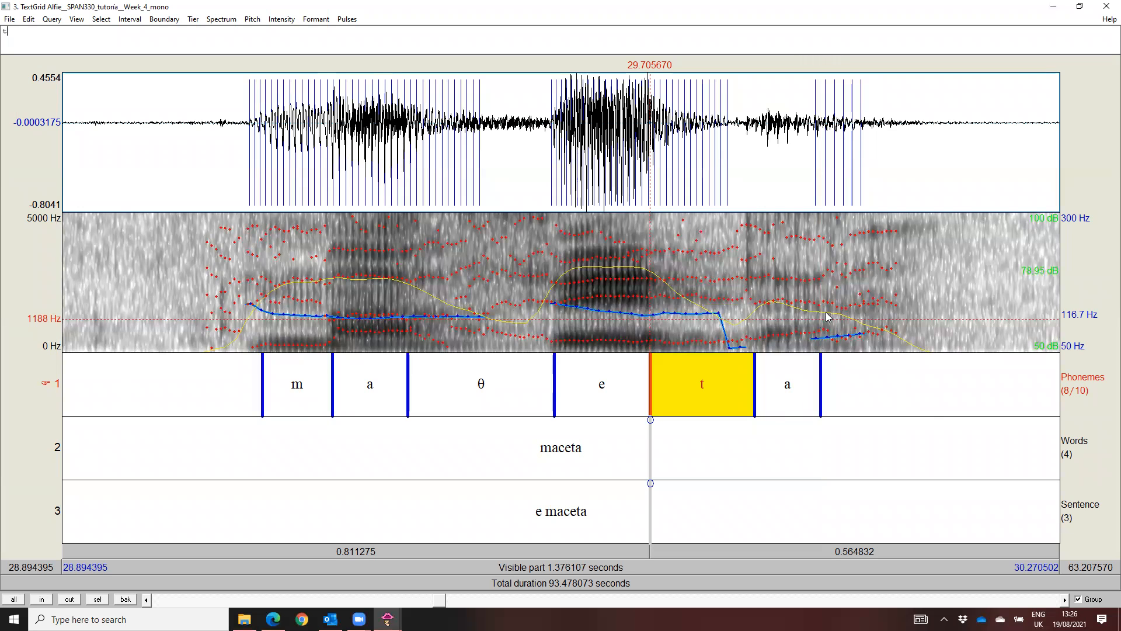
pyautogui.click(757, 551)
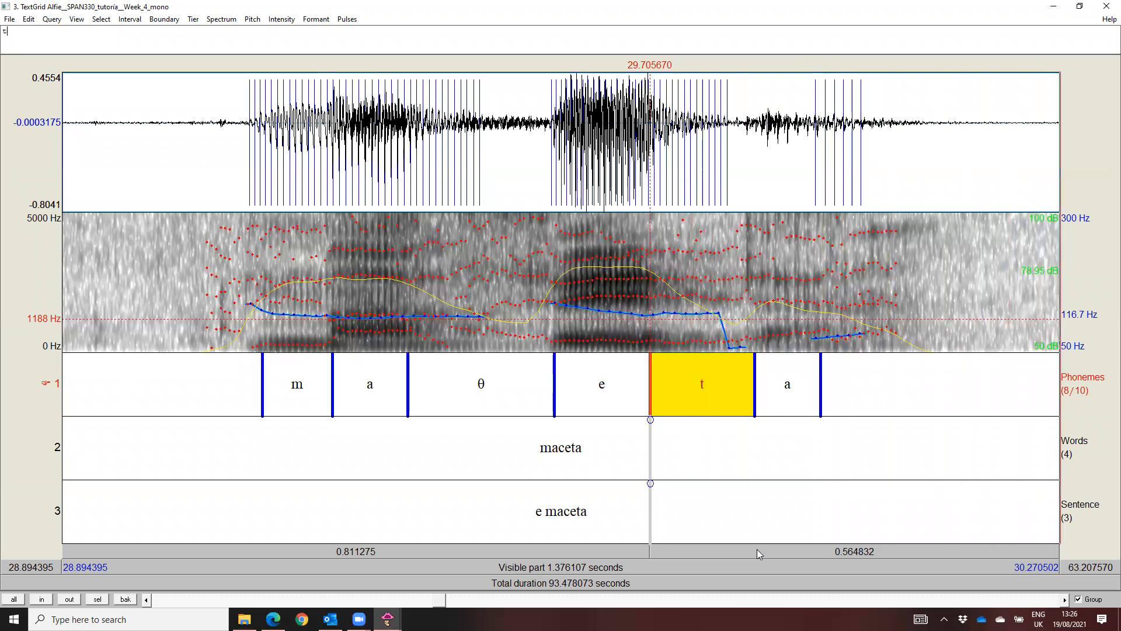
pyautogui.click(70, 599)
pyautogui.click(69, 599)
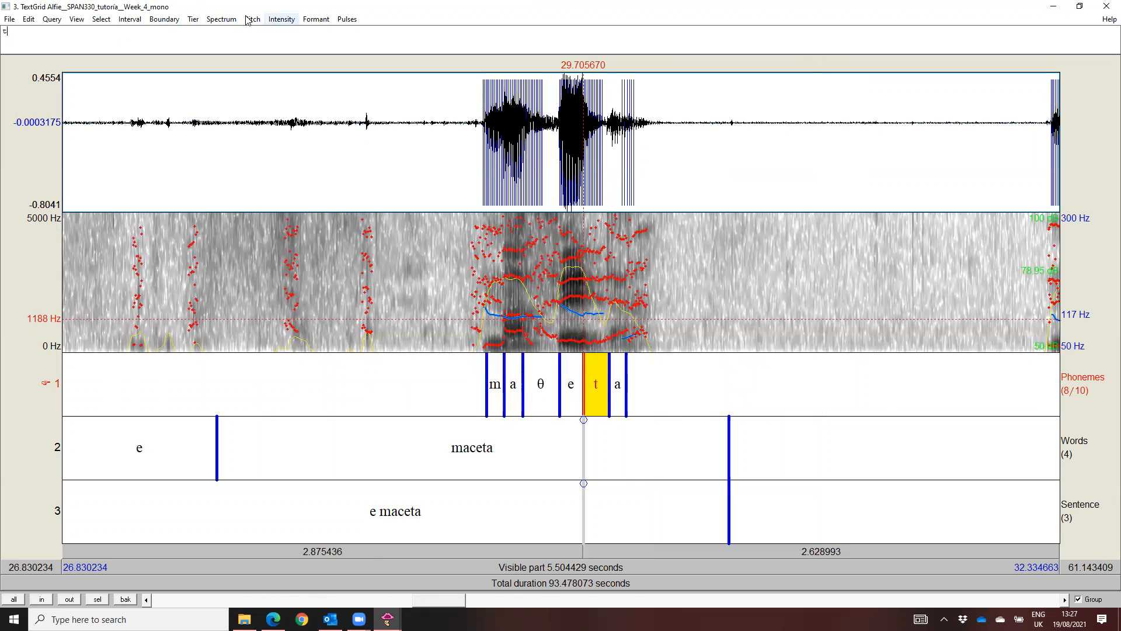
# Add an interval tier named Phases at position 1 of the TextGrid.
pyautogui.click(193, 20)
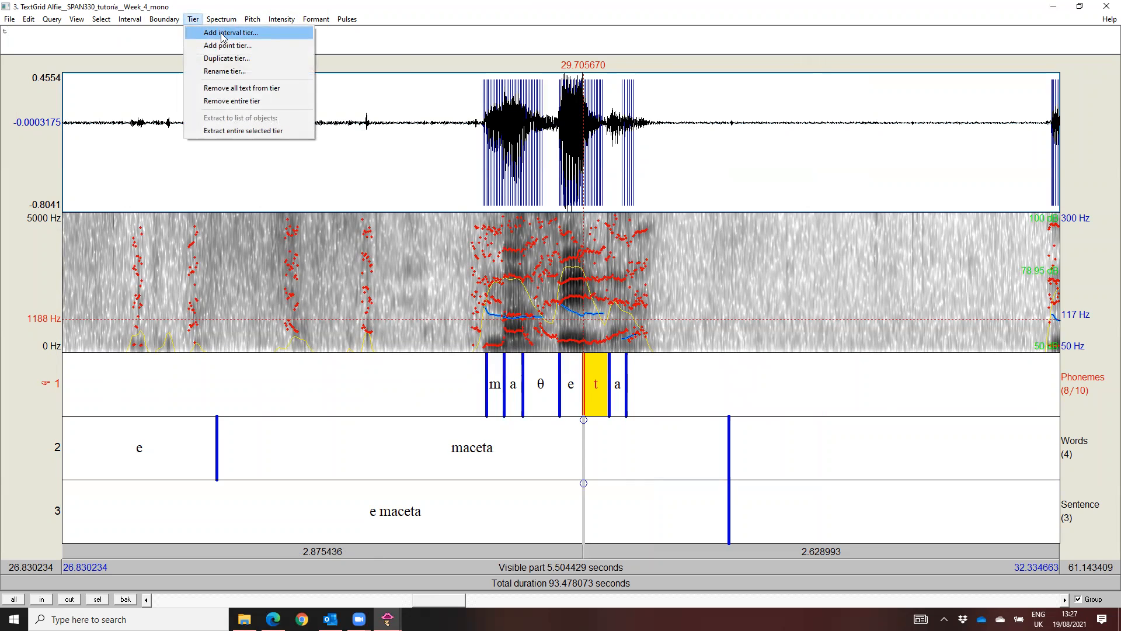
pyautogui.click(222, 33)
pyautogui.moveTo(323, 75); pyautogui.dragTo(78, 74)
pyautogui.write('1`')
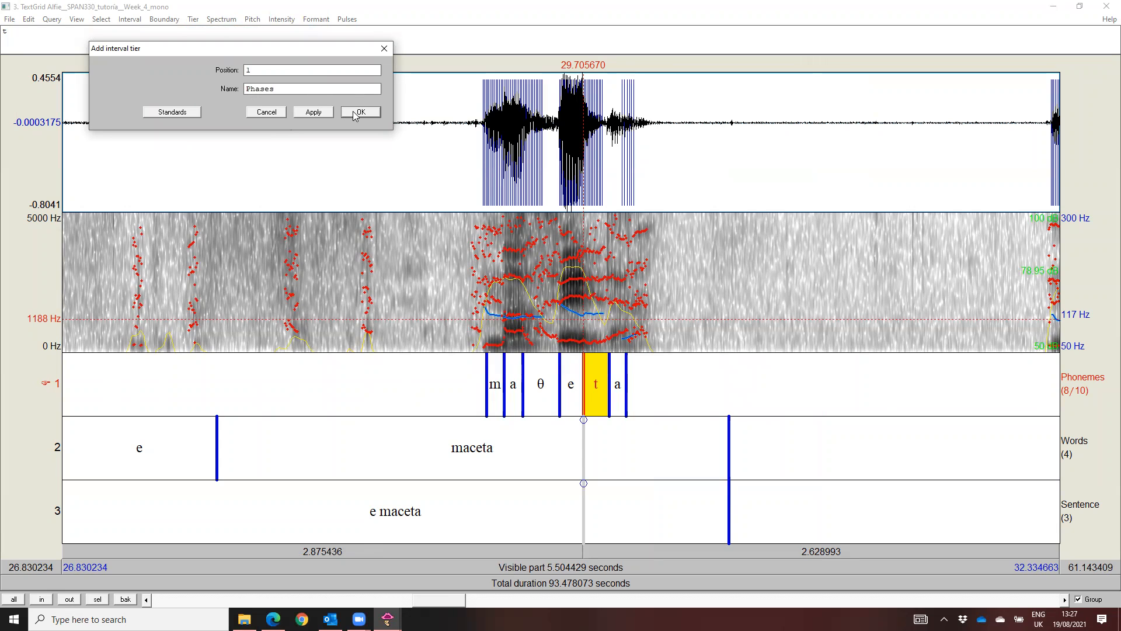
pyautogui.click(355, 113)
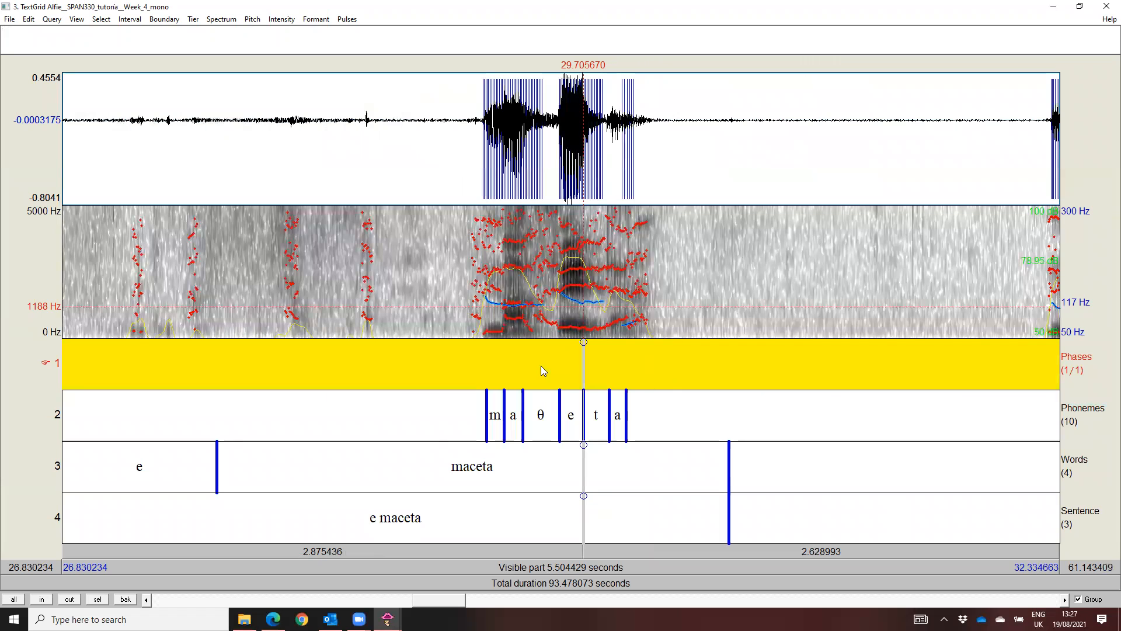
# In the Phases tier, add boundaries aligned with the start and end of "t" in "maceta" and another at about 29.835 s.
pyautogui.moveTo(436, 328); pyautogui.dragTo(687, 329)
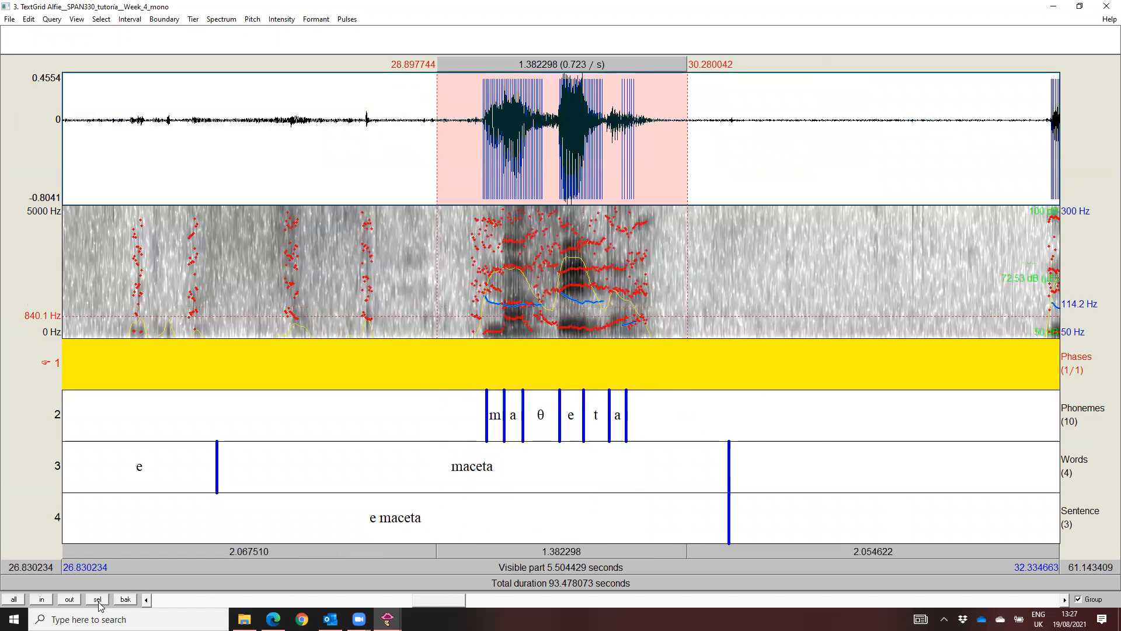
pyautogui.click(98, 599)
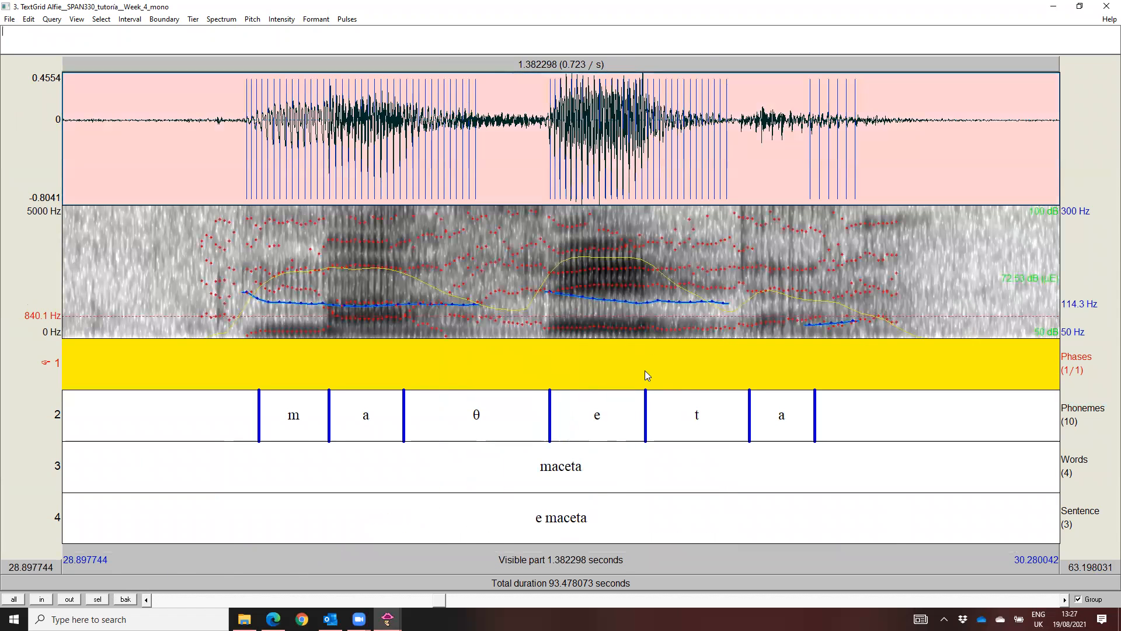
pyautogui.click(647, 397)
pyautogui.click(646, 340)
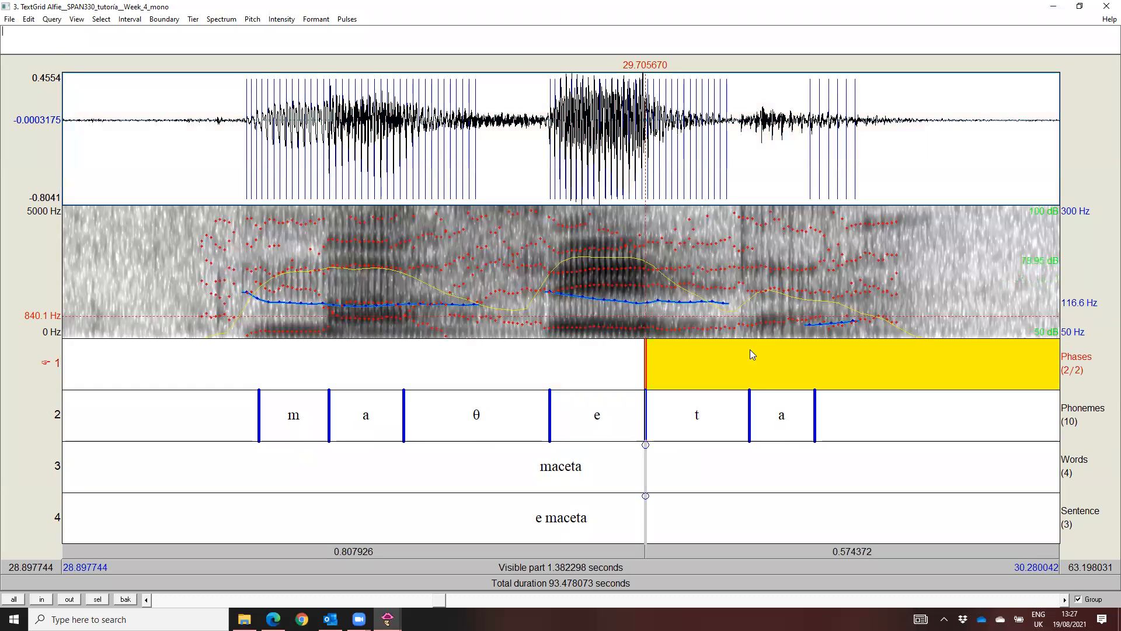
pyautogui.click(750, 403)
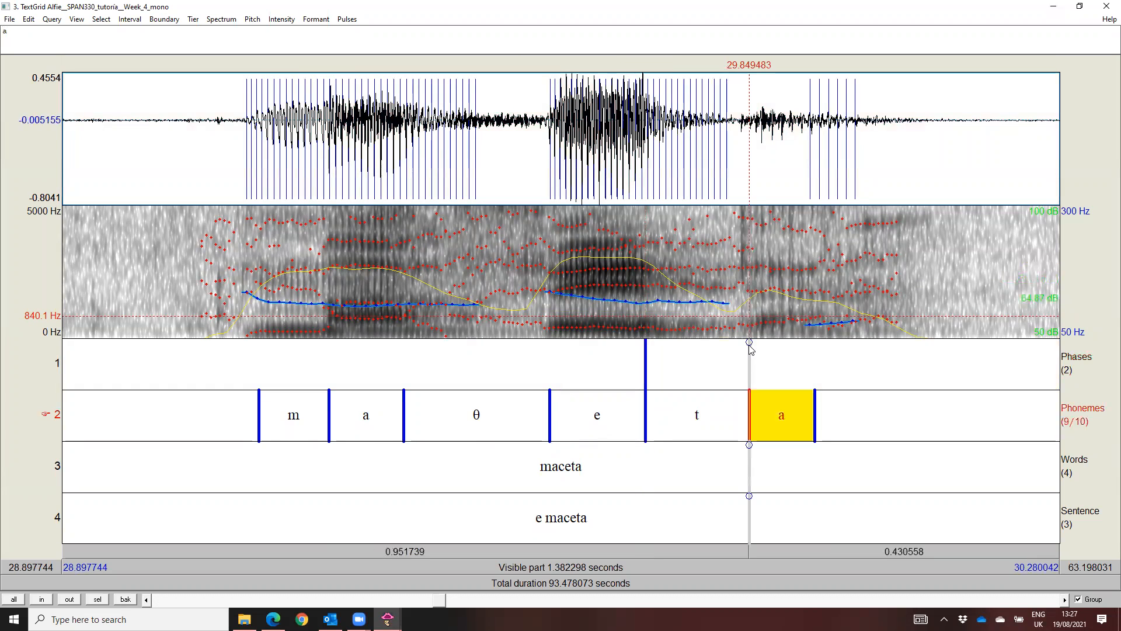
pyautogui.click(750, 343)
pyautogui.click(739, 279)
pyautogui.click(738, 341)
# Label the first interval within "t" on the Phases tier "ocl" and the short one after it "vot".
pyautogui.click(708, 359)
pyautogui.write('ocl')
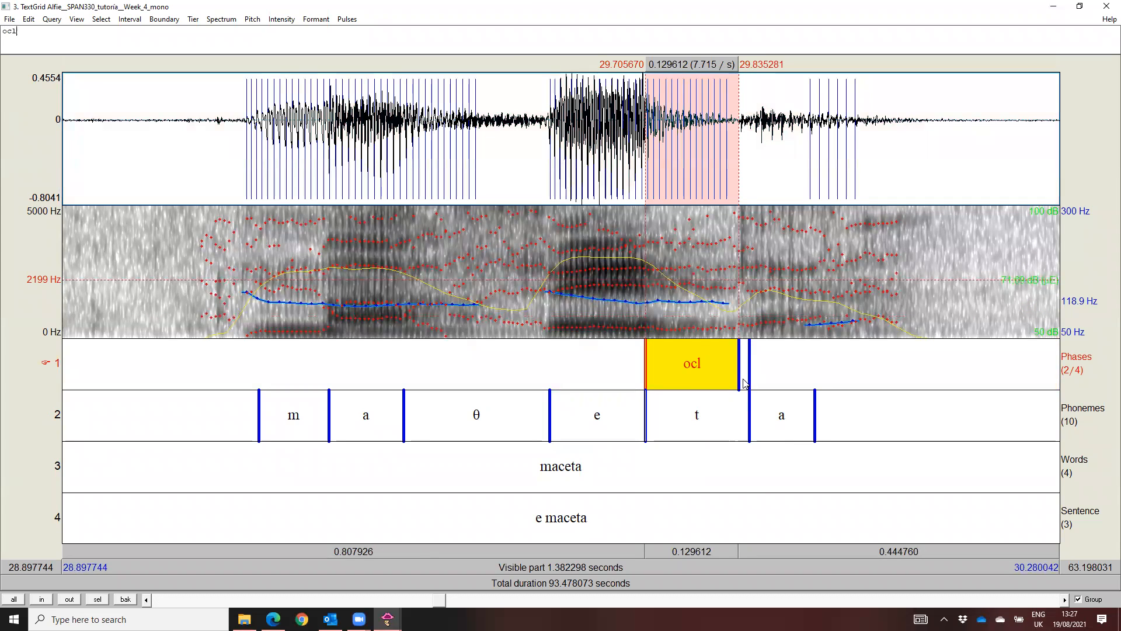
pyautogui.click(744, 382)
pyautogui.write('vot')
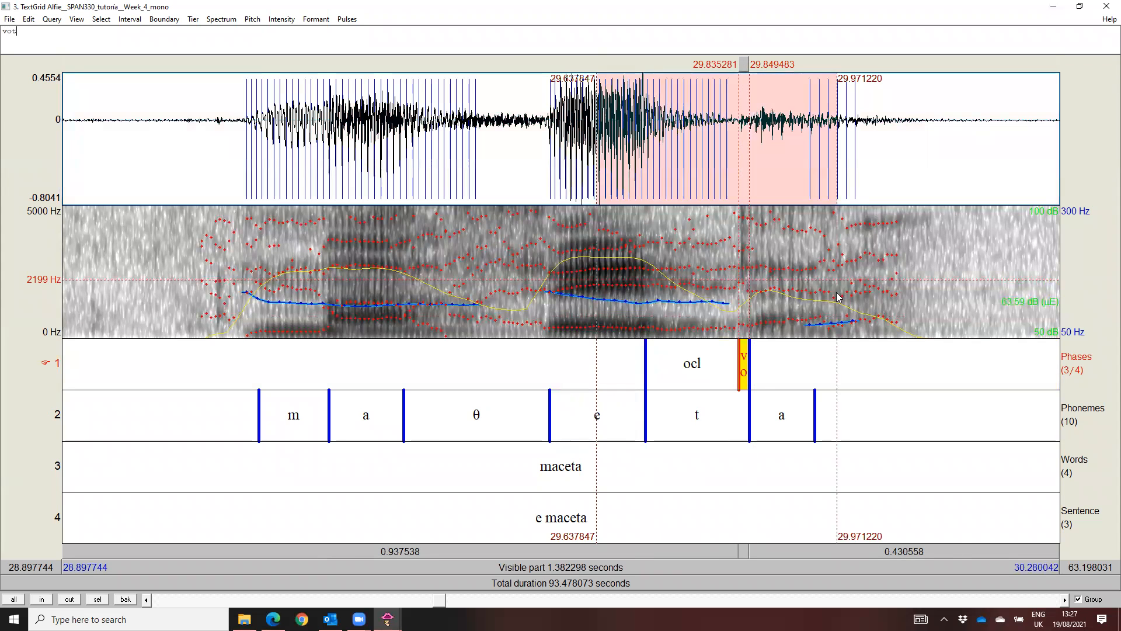
# Examine the "ocl" and "vot" phases of "t" up close against the waveform and spectrogram, and return to a wide view of the recording.
pyautogui.moveTo(838, 297); pyautogui.dragTo(838, 297)
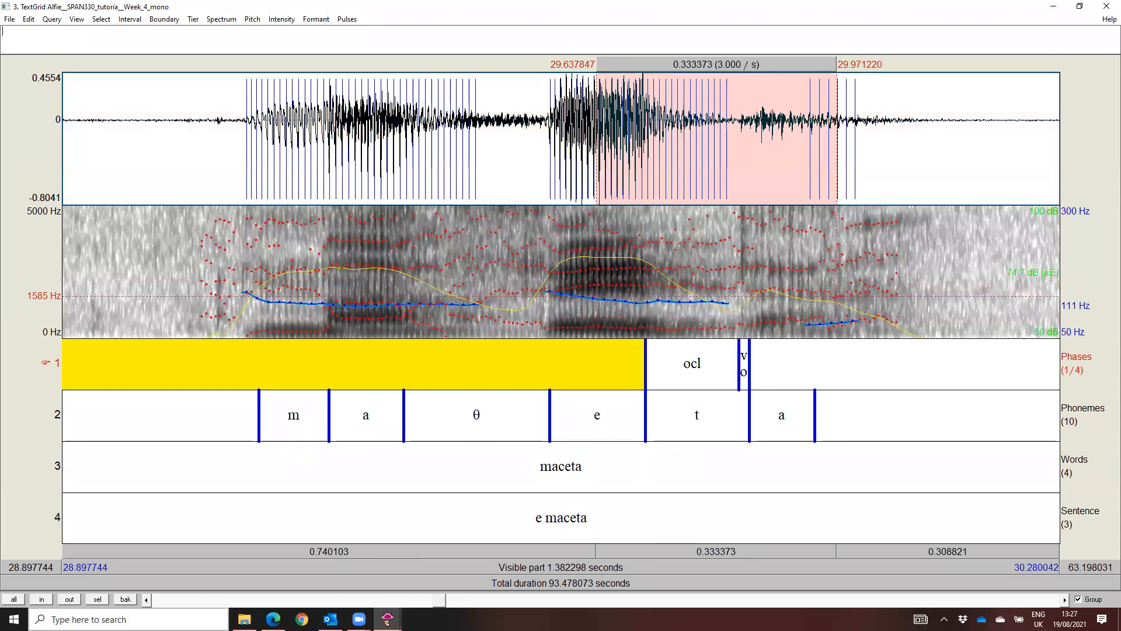
pyautogui.click(98, 599)
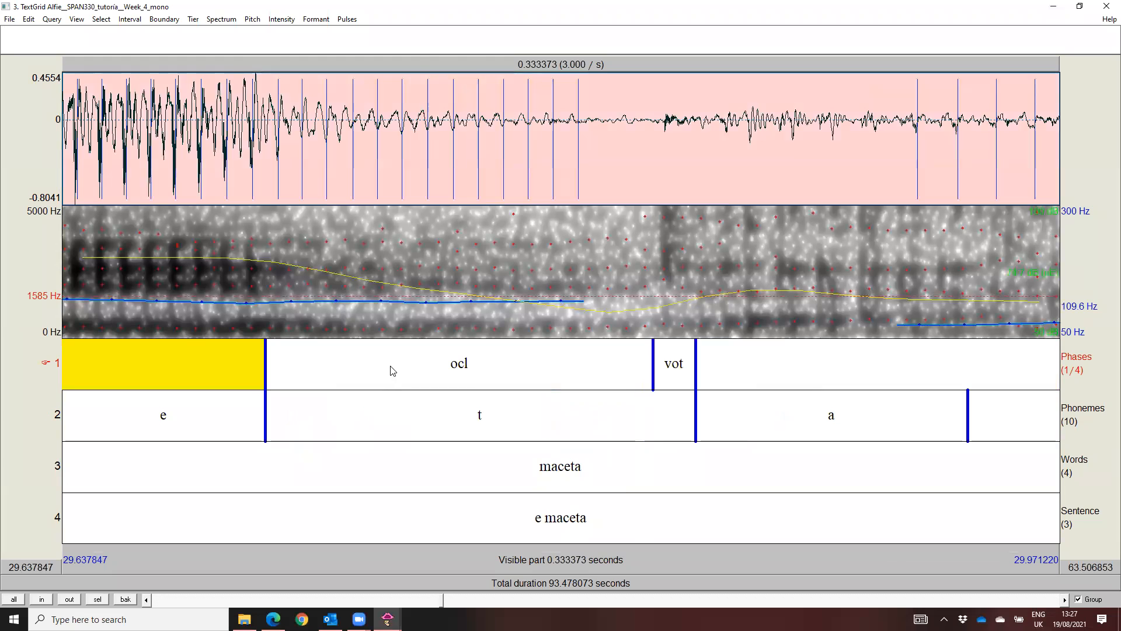
pyautogui.click(359, 366)
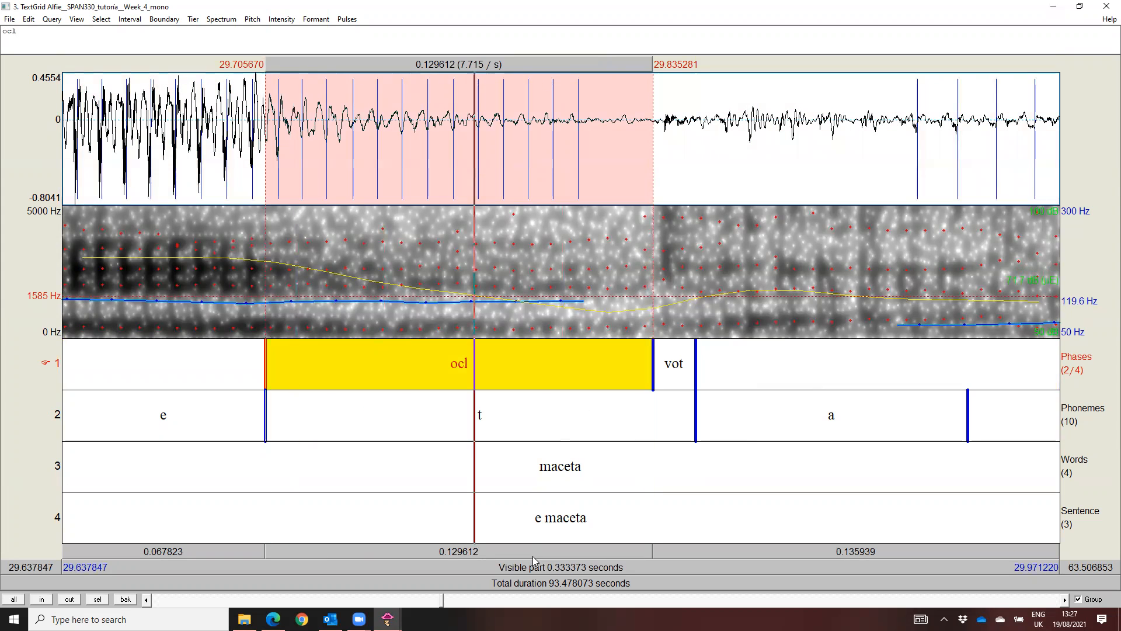
pyautogui.click(663, 549)
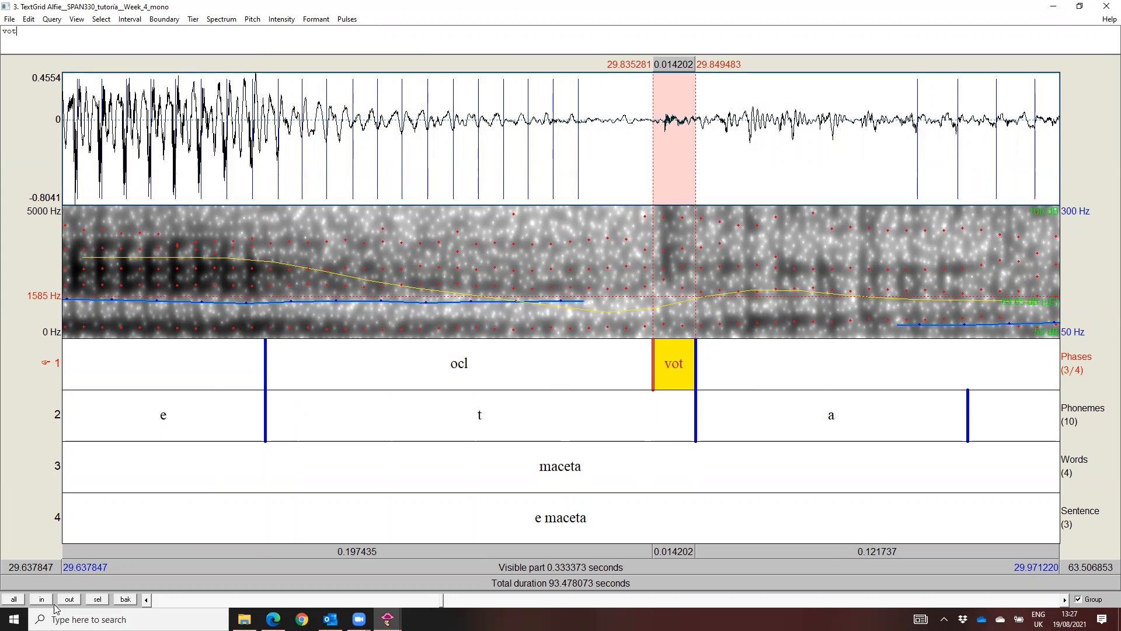
pyautogui.click(72, 599)
pyautogui.click(72, 599)
pyautogui.click(72, 599)
pyautogui.click(72, 599)
pyautogui.click(72, 599)
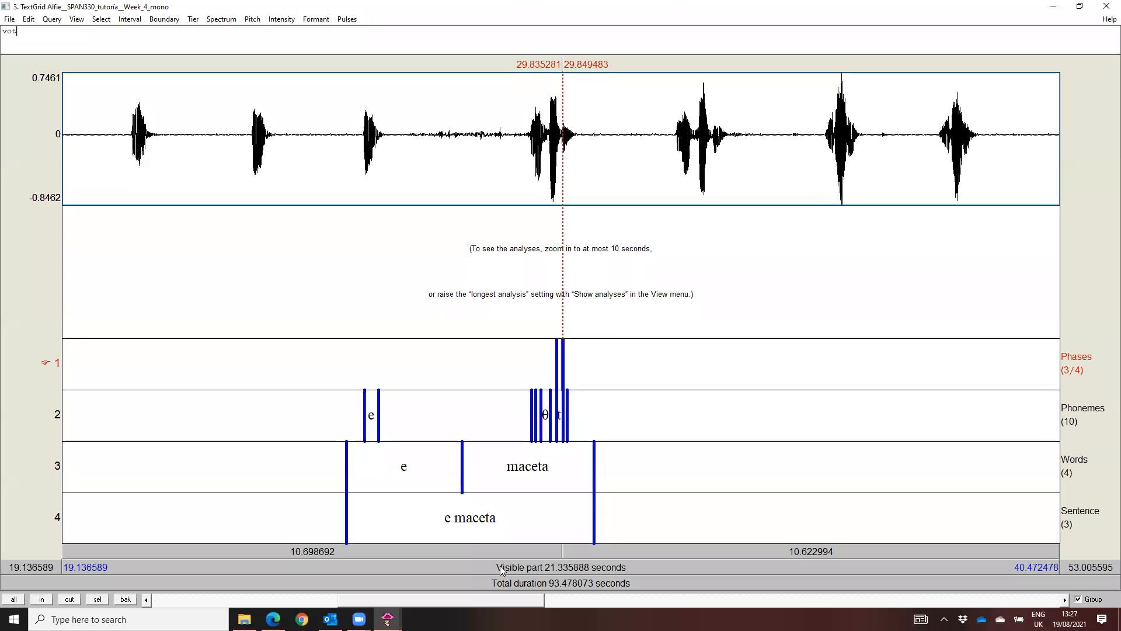
# Save the TextGrid object as a text file on the Desktop under its proposed .TextGrid file name.
pyautogui.click(387, 619)
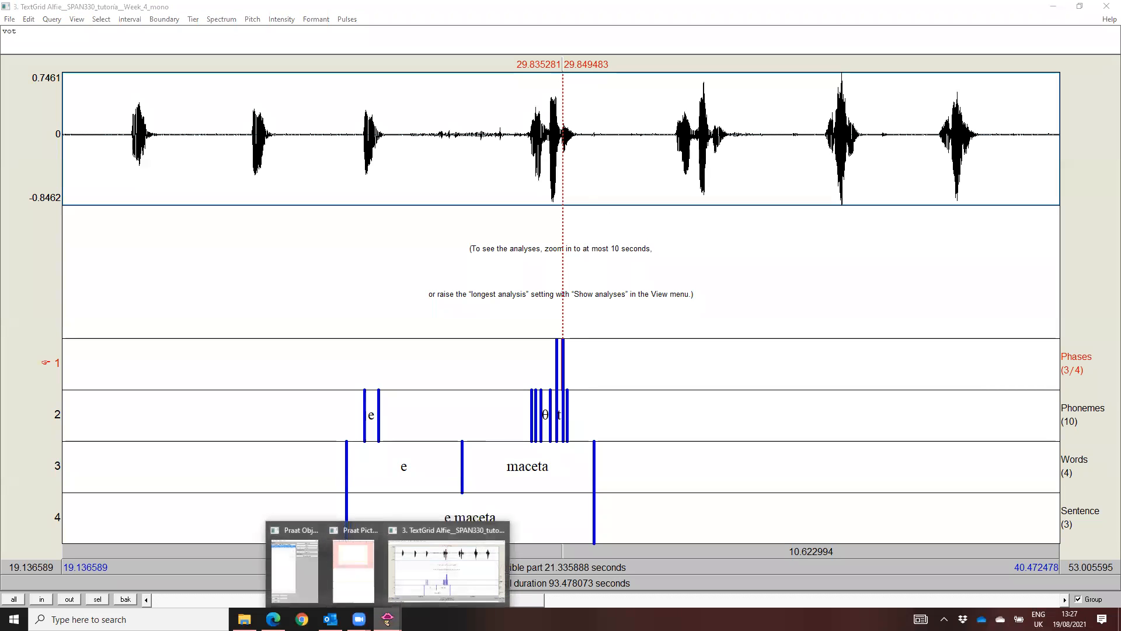
pyautogui.click(302, 572)
pyautogui.click(317, 105)
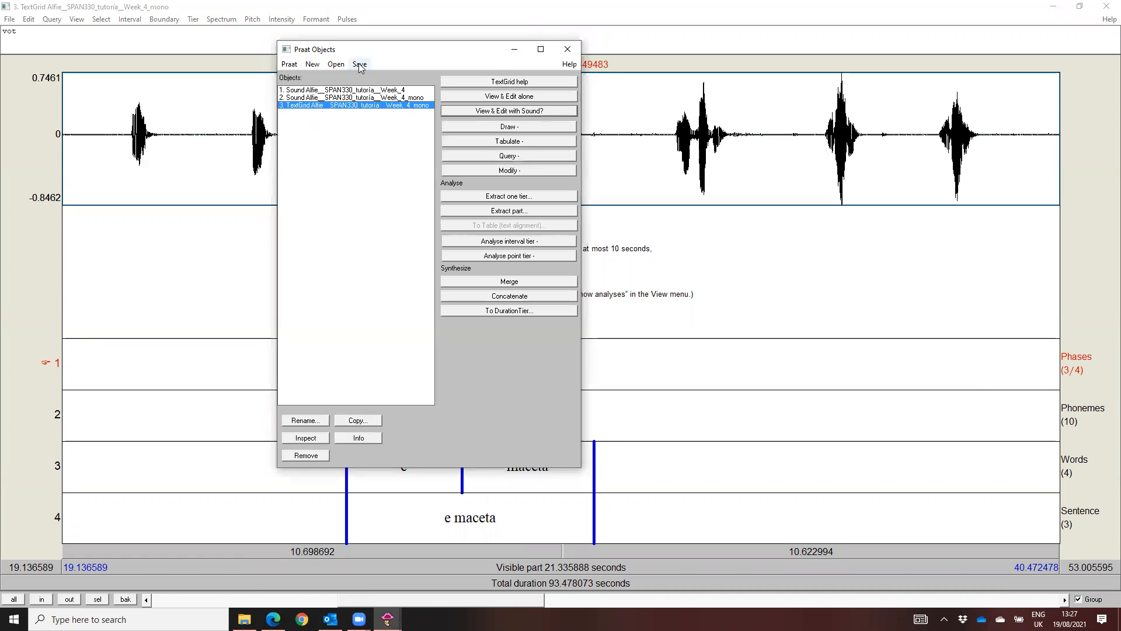
pyautogui.click(360, 64)
pyautogui.click(379, 80)
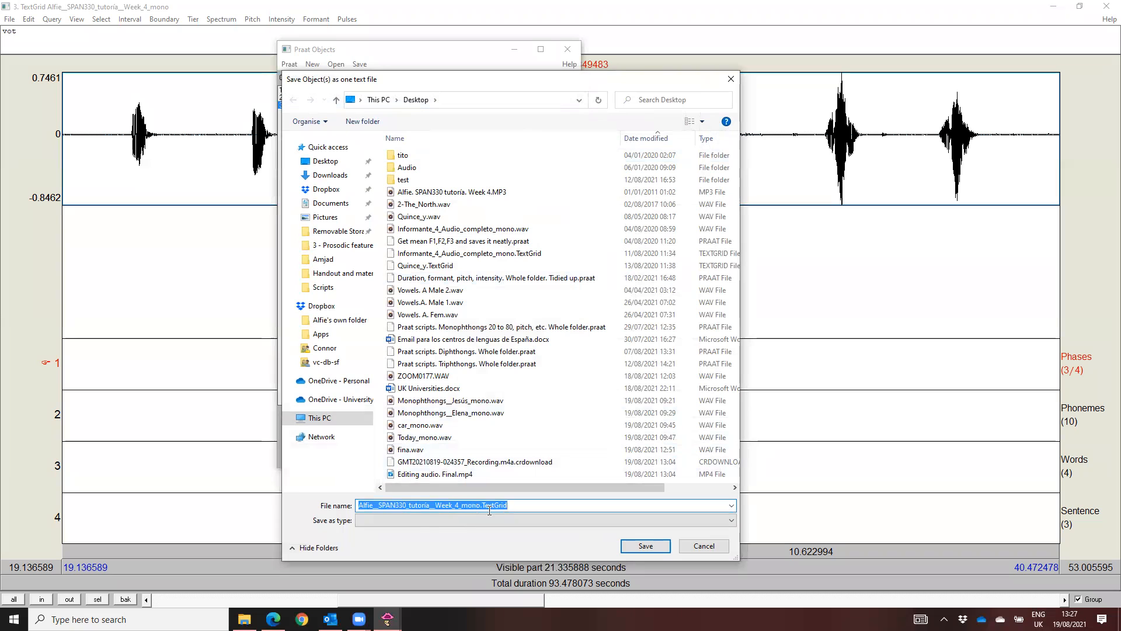
pyautogui.click(636, 547)
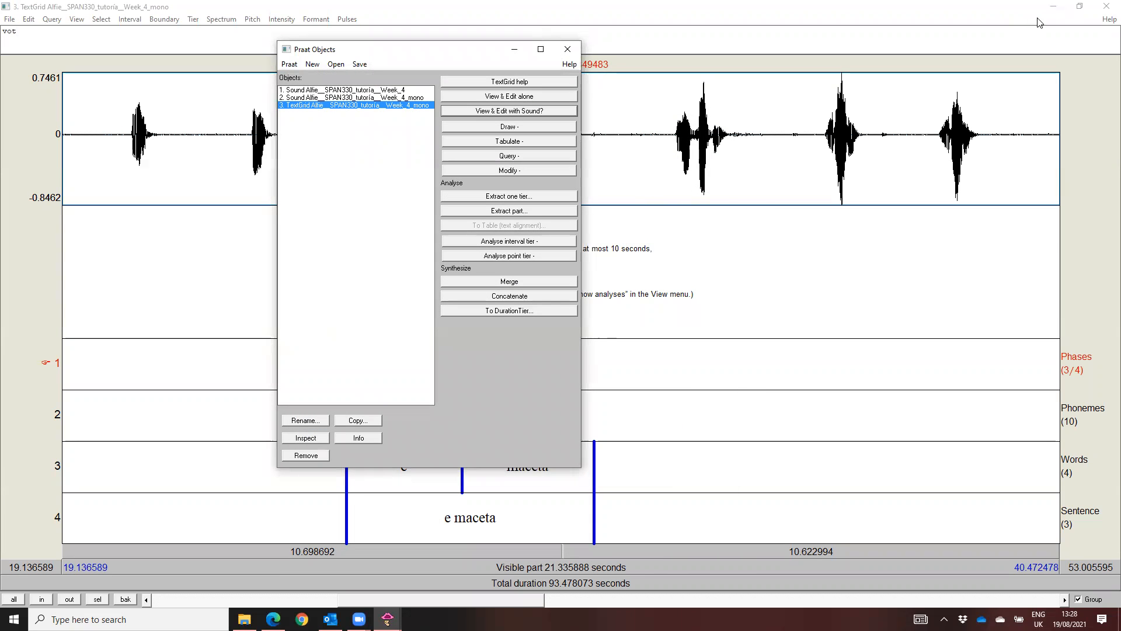
# Close the TextGrid editor and remove both sounds and the TextGrid from the objects list.
pyautogui.click(1106, 7)
pyautogui.click(396, 90)
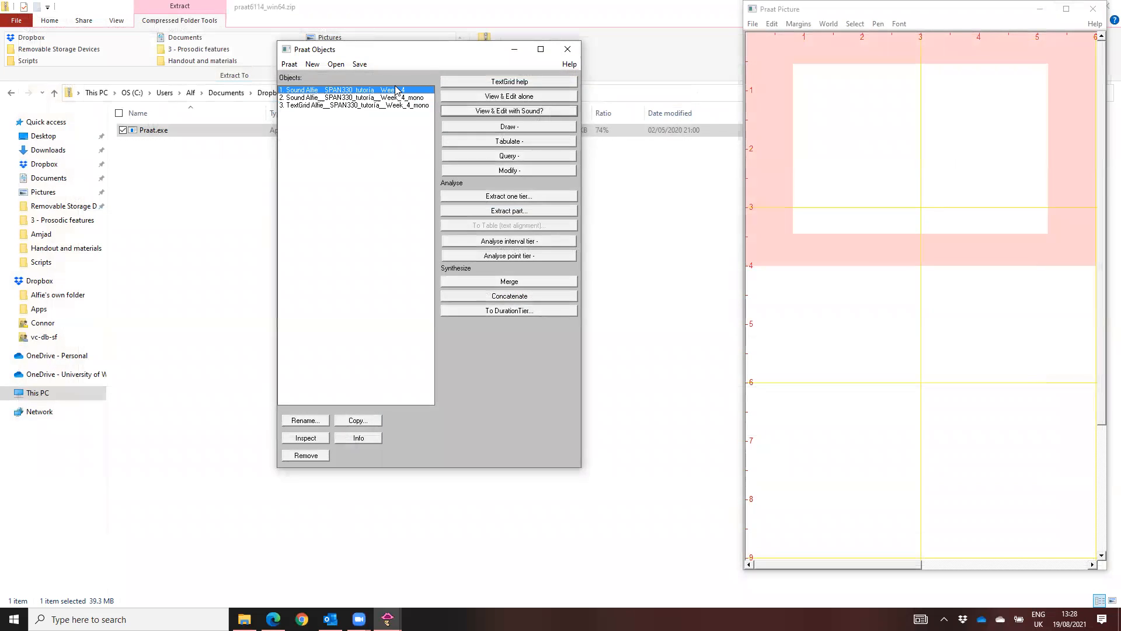
pyautogui.hotkey('shift', 'Down')
pyautogui.hotkey('shift', 'Down')
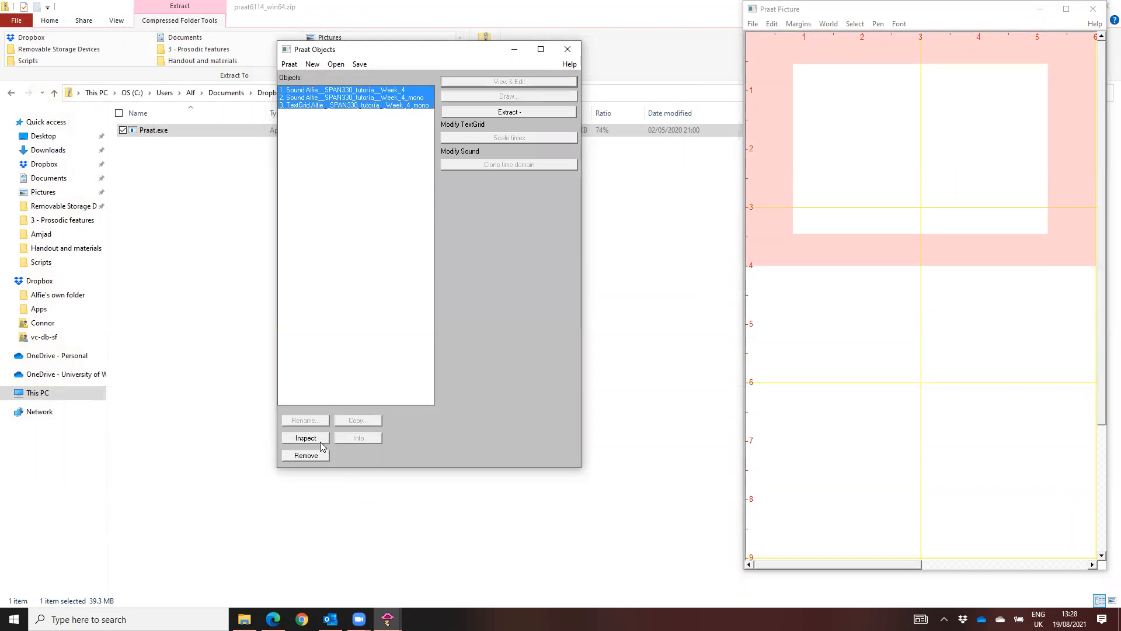
pyautogui.click(303, 456)
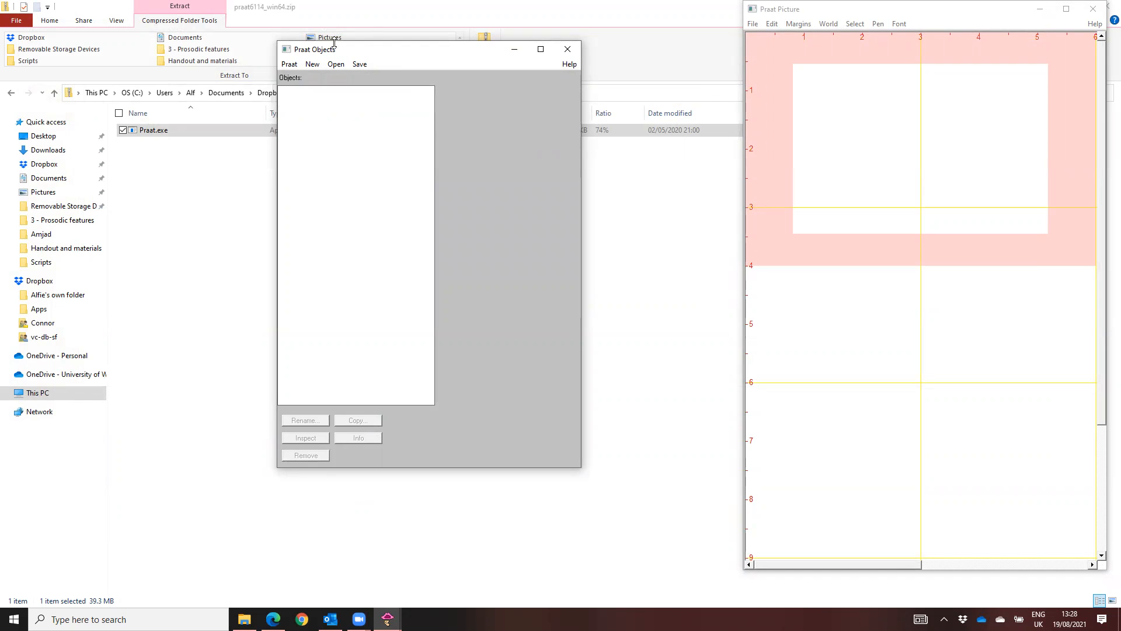
# Read the original SPAN330 tutorial Week 4 MP3 recording from the Desktop into the objects list.
pyautogui.click(336, 64)
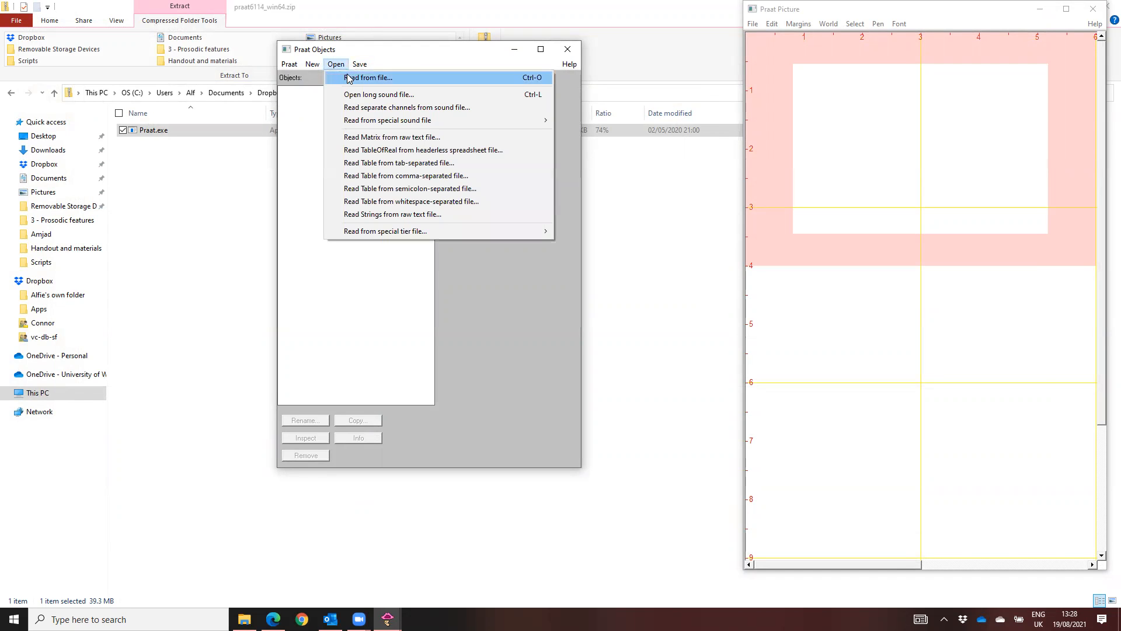
pyautogui.click(349, 78)
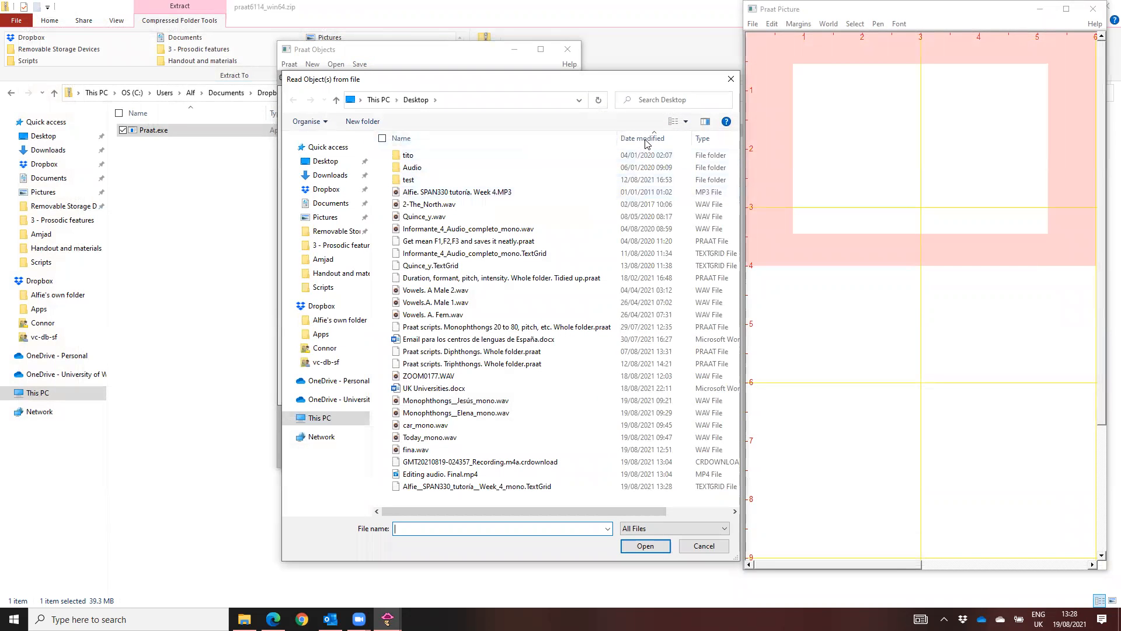
pyautogui.click(647, 138)
pyautogui.click(647, 140)
pyautogui.click(487, 192)
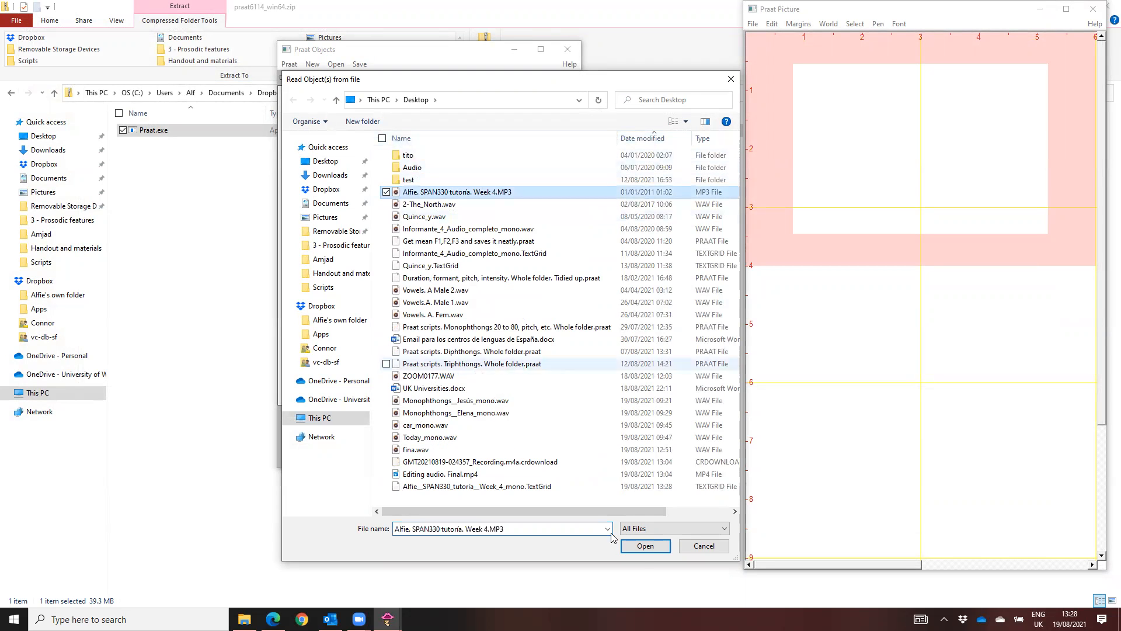
pyautogui.click(645, 545)
# Read the newly saved Week 4 mono TextGrid file from the Desktop, sorting the files by newest date.
pyautogui.click(335, 64)
pyautogui.click(380, 78)
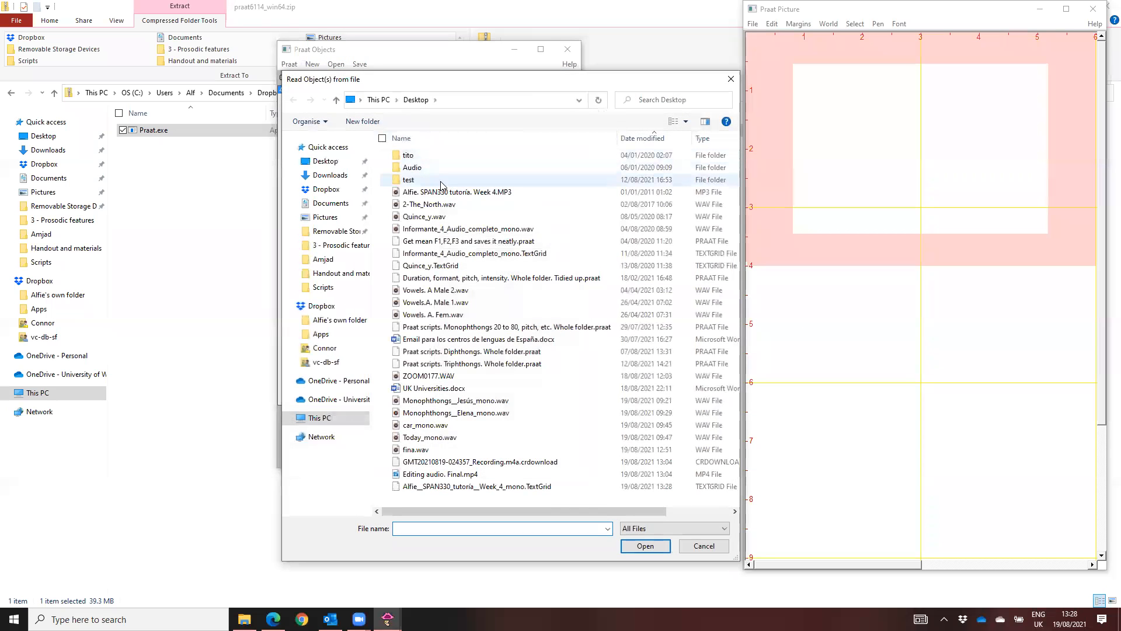
pyautogui.click(621, 138)
pyautogui.click(461, 154)
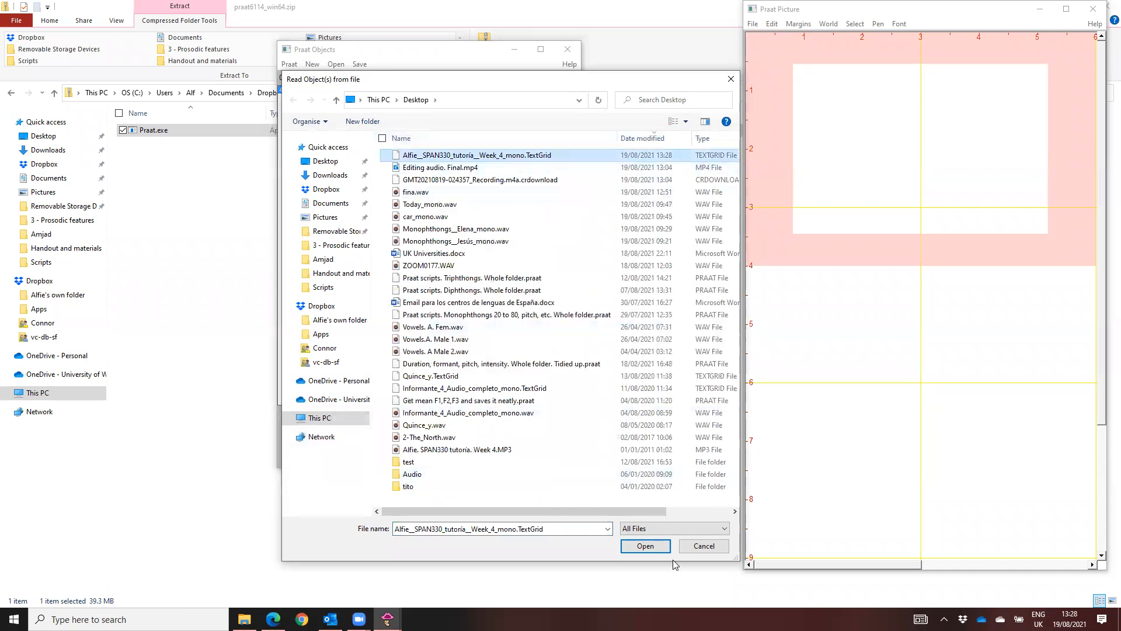
pyautogui.click(645, 546)
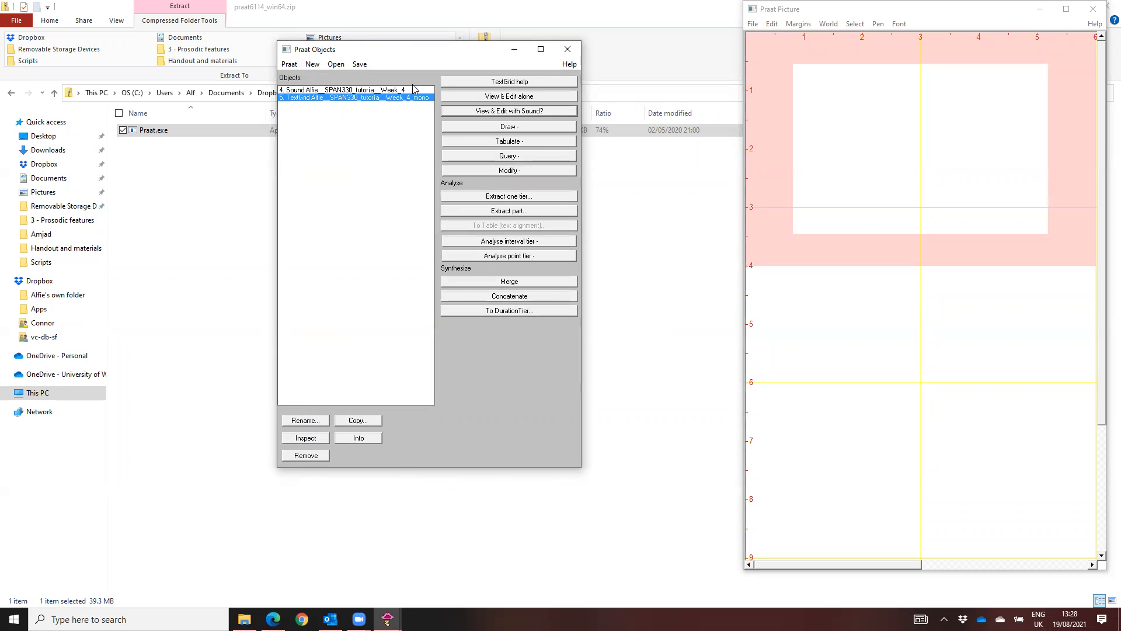
# Open the sound and the TextGrid together in the editor and bring the "e maceta" annotations into view.
pyautogui.click(395, 90)
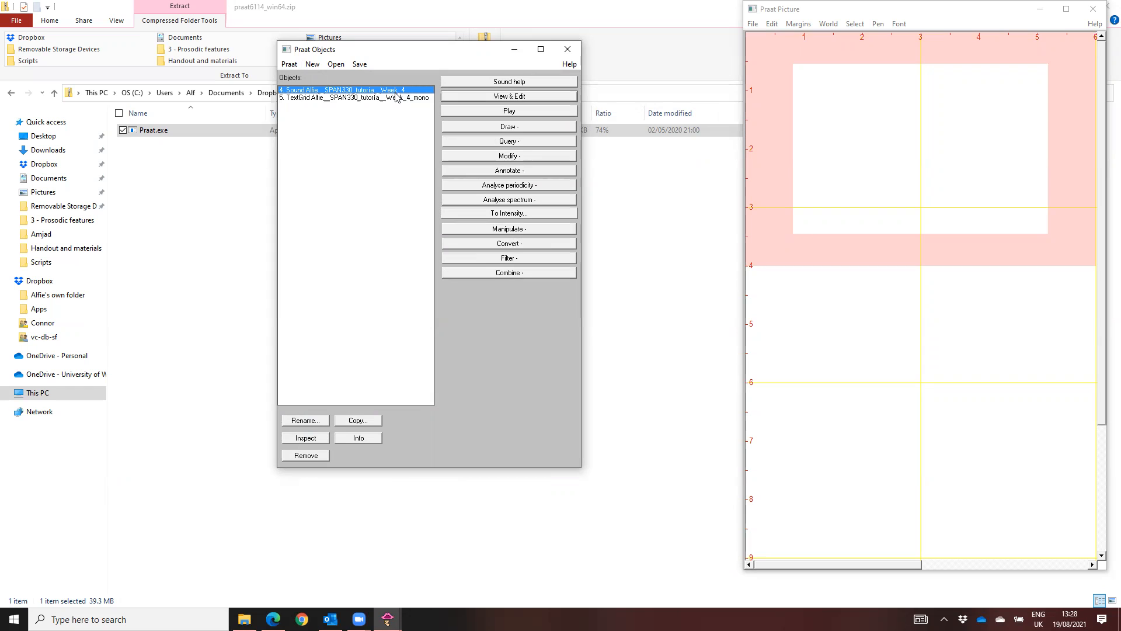
pyautogui.keyDown('shift'); pyautogui.click(397, 98); pyautogui.keyUp('shift')
pyautogui.click(522, 83)
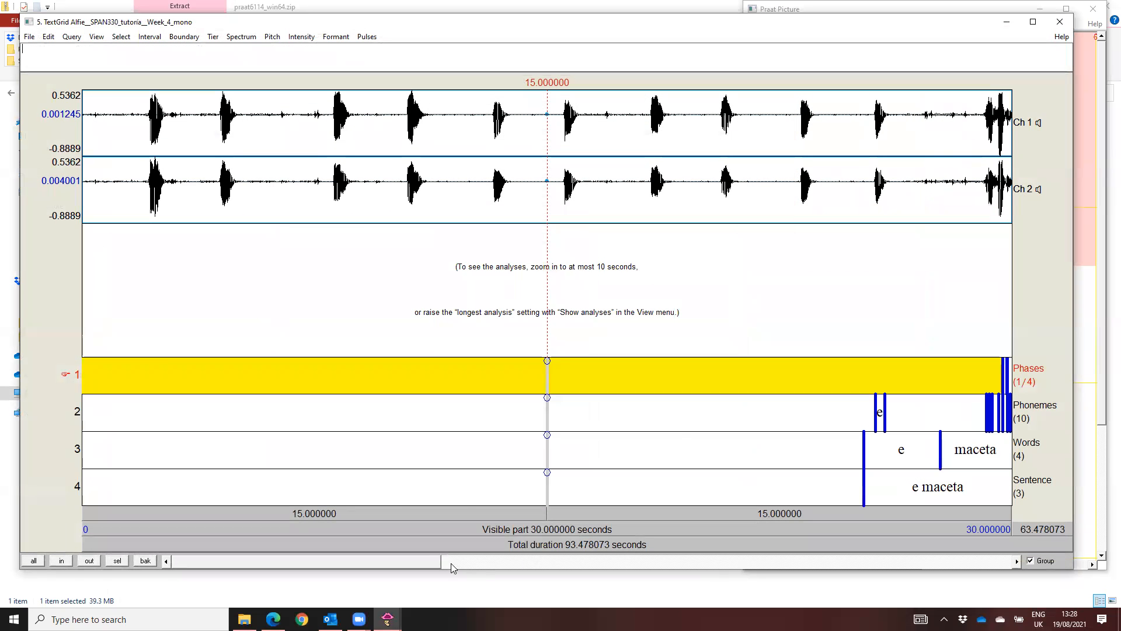
pyautogui.moveTo(433, 568); pyautogui.dragTo(564, 563)
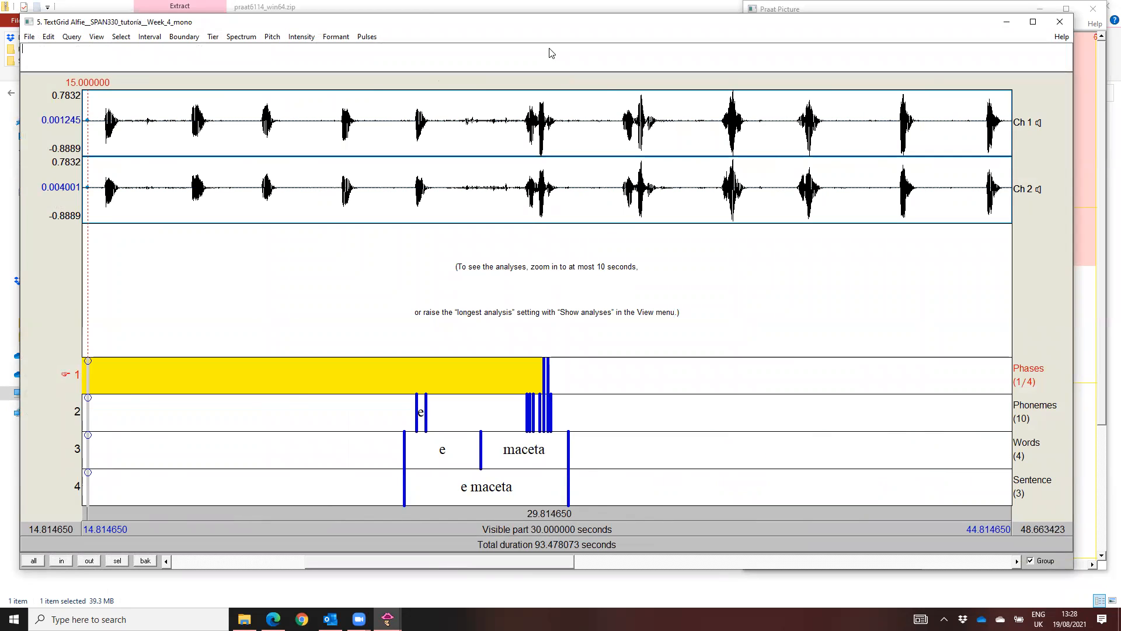